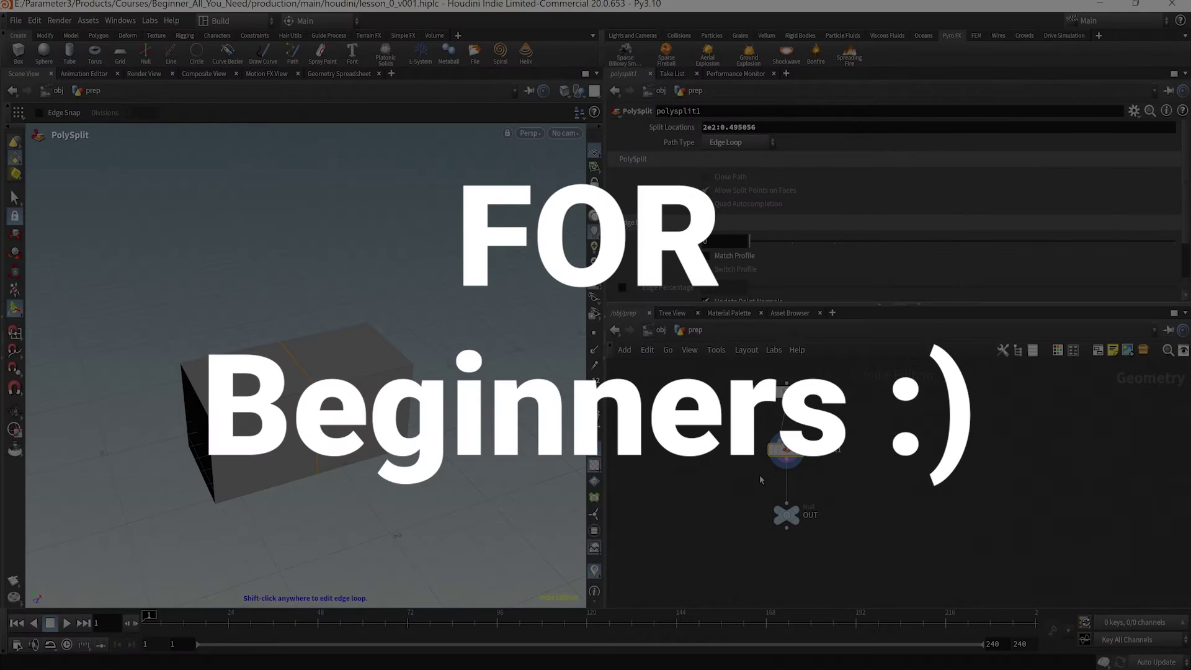
Return to the empty /obj level of the lesson_0_v001 scene
{"action": "scroll", "coordinate": [763, 481], "scroll_direction": "up", "scroll_amount": 3}
{"action": "mouse_move", "coordinate": [789, 500]}
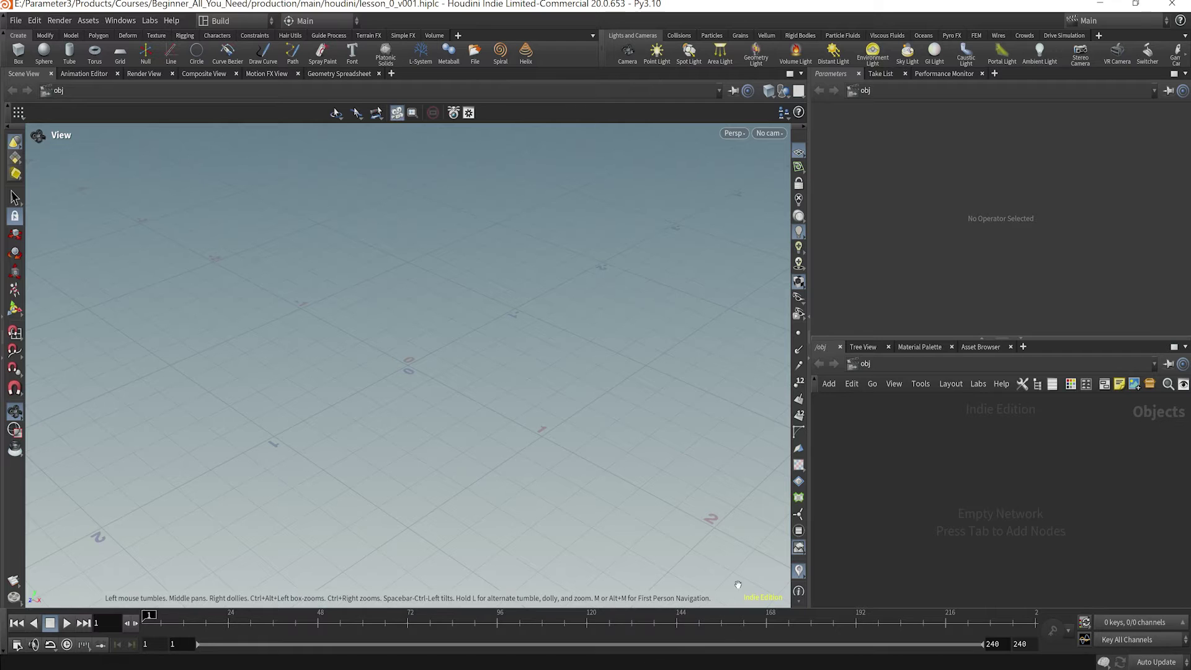
Tumble and dolly the Scene View around the empty grid from oblique and top-down angles
{"action": "left_click_drag", "start_coordinate": [563, 354], "coordinate": [639, 400]}
{"action": "right_click_drag", "start_coordinate": [486, 335], "coordinate": [471, 440]}
{"action": "left_click_drag", "start_coordinate": [460, 358], "coordinate": [478, 399]}
{"action": "left_click_drag", "start_coordinate": [530, 467], "coordinate": [588, 415]}
{"action": "left_click_drag", "start_coordinate": [429, 371], "coordinate": [475, 425]}
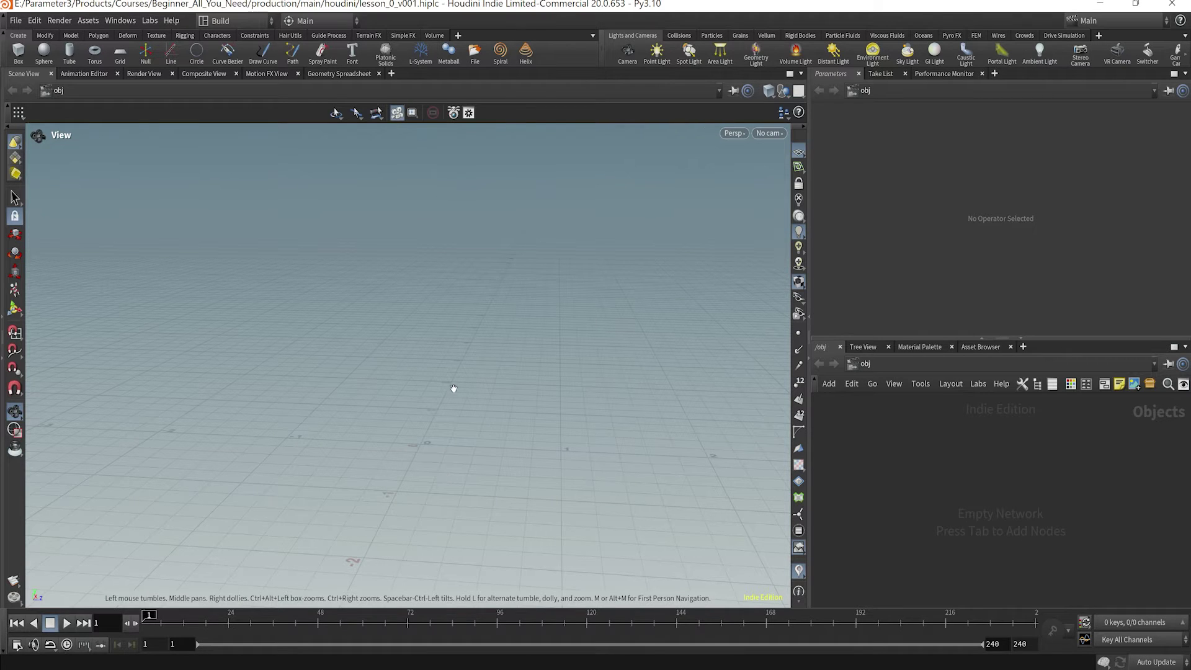
{"action": "left_click_drag", "start_coordinate": [448, 489], "coordinate": [451, 443]}
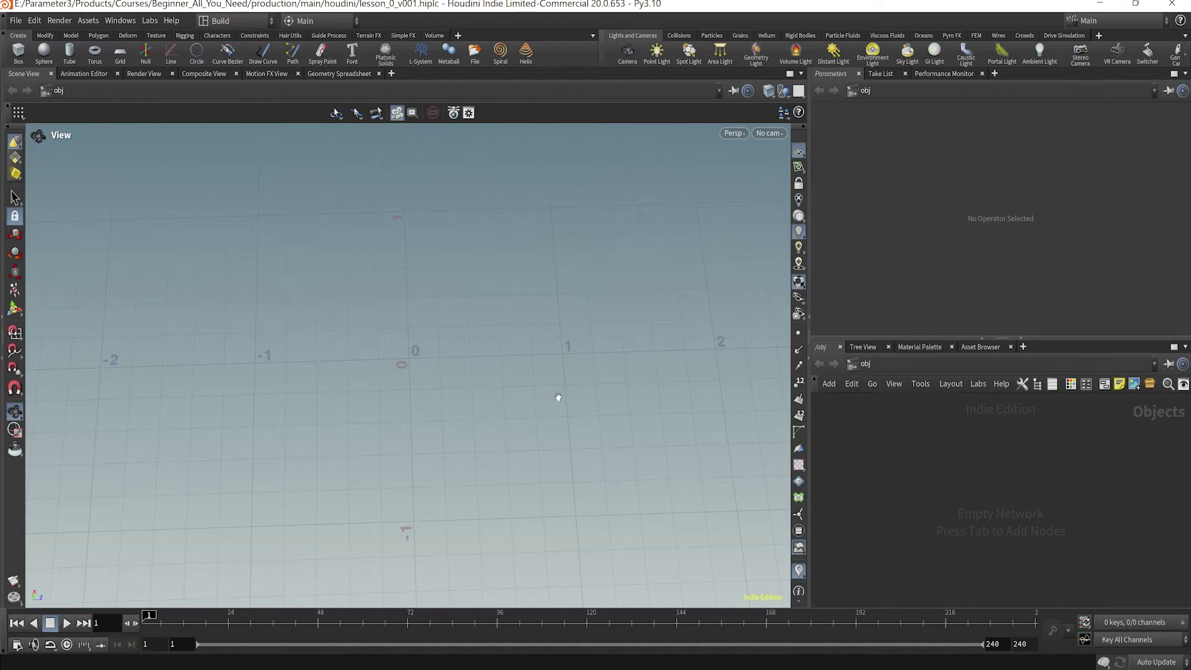
{"action": "left_click_drag", "start_coordinate": [432, 397], "coordinate": [388, 350]}
{"action": "right_click_drag", "start_coordinate": [513, 417], "coordinate": [479, 411]}
{"action": "left_click_drag", "start_coordinate": [479, 411], "coordinate": [455, 369]}
{"action": "key", "text": "Tab"}
{"action": "type", "text": "ge"}
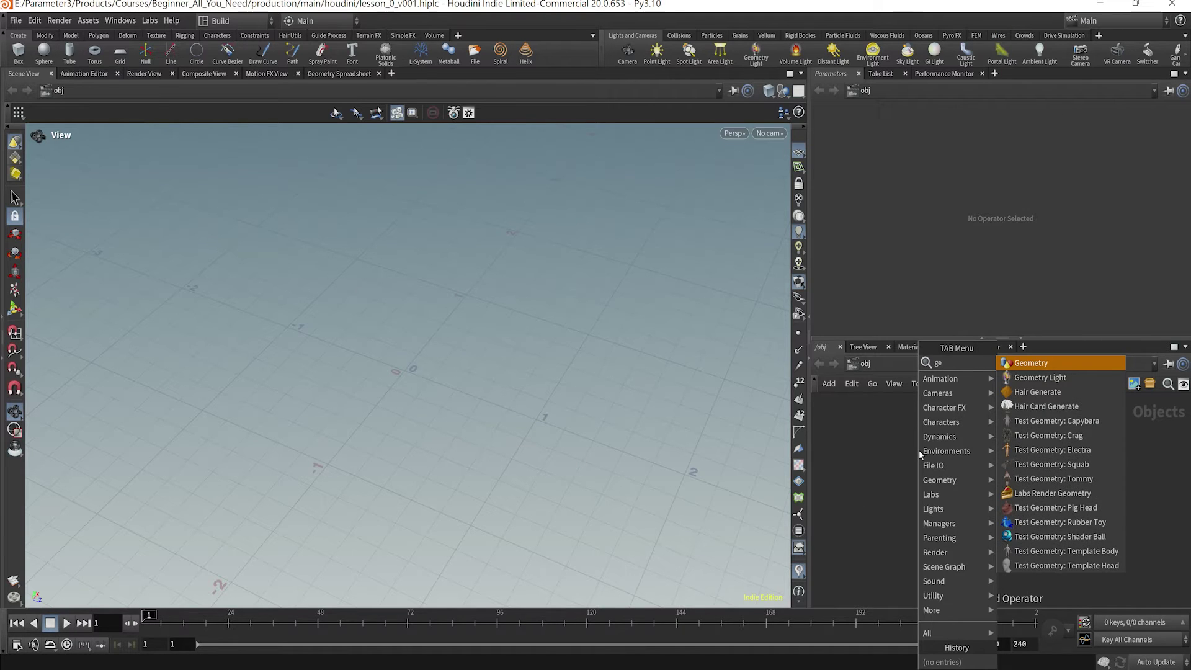
{"action": "key", "text": "Return"}
{"action": "left_click", "coordinate": [919, 449]}
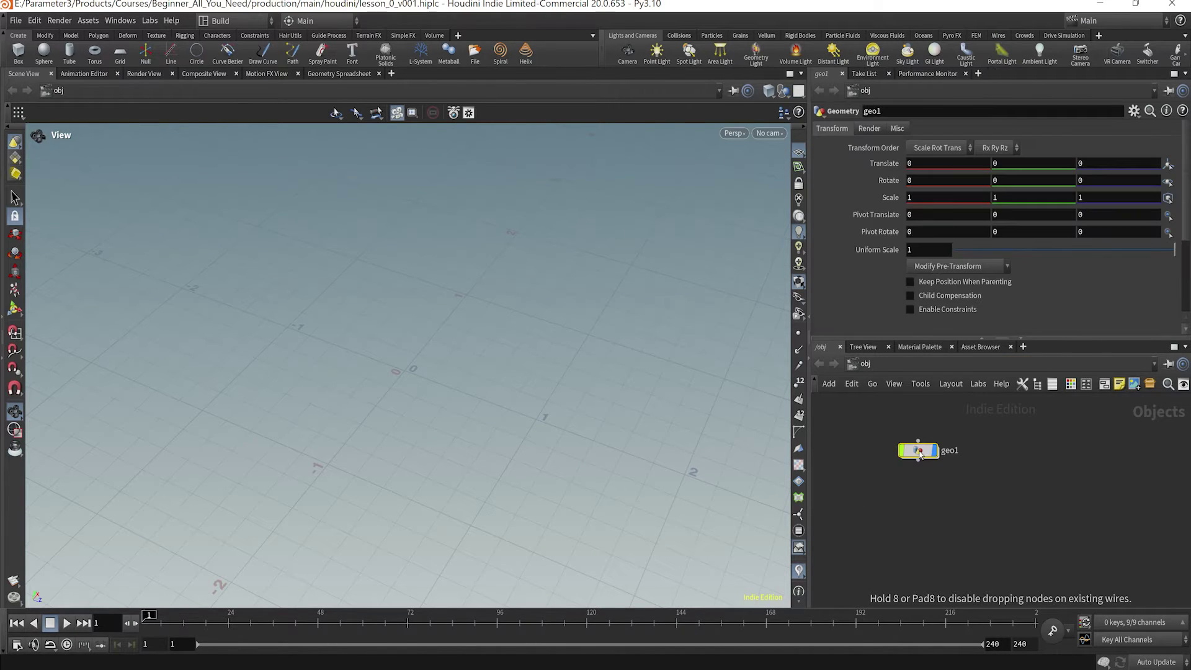
{"action": "middle_click_drag", "start_coordinate": [930, 165], "coordinate": [1011, 165]}
{"action": "left_click", "coordinate": [912, 166]}
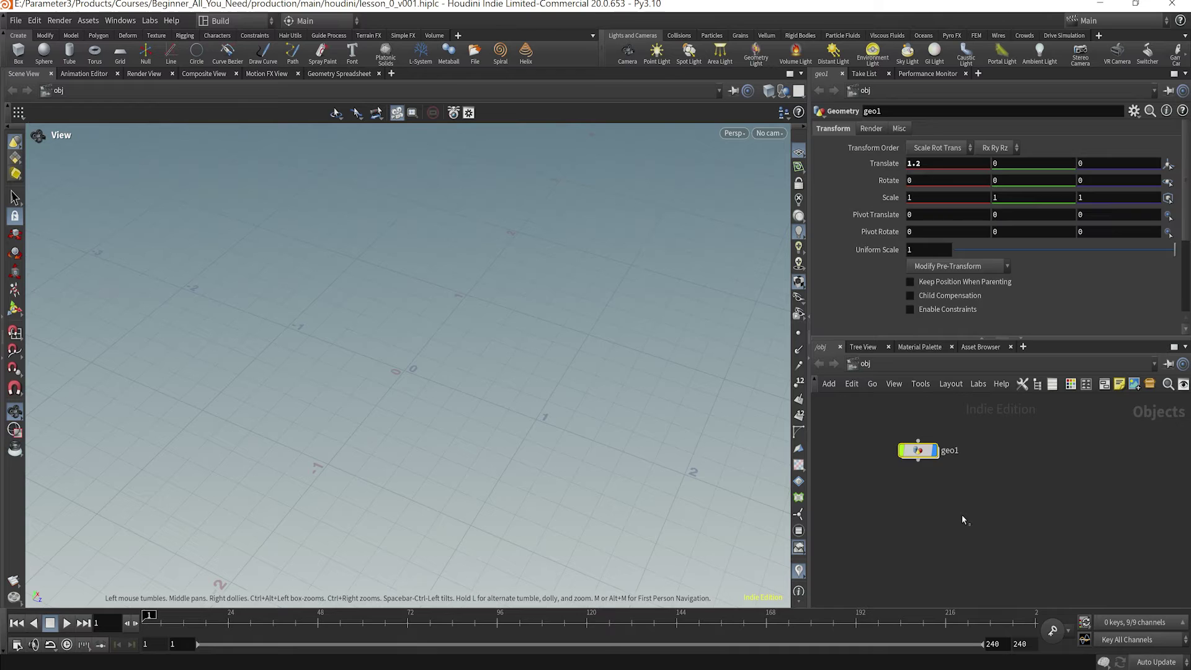
{"action": "key", "text": "Delete"}
{"action": "left_click_drag", "start_coordinate": [370, 354], "coordinate": [400, 335]}
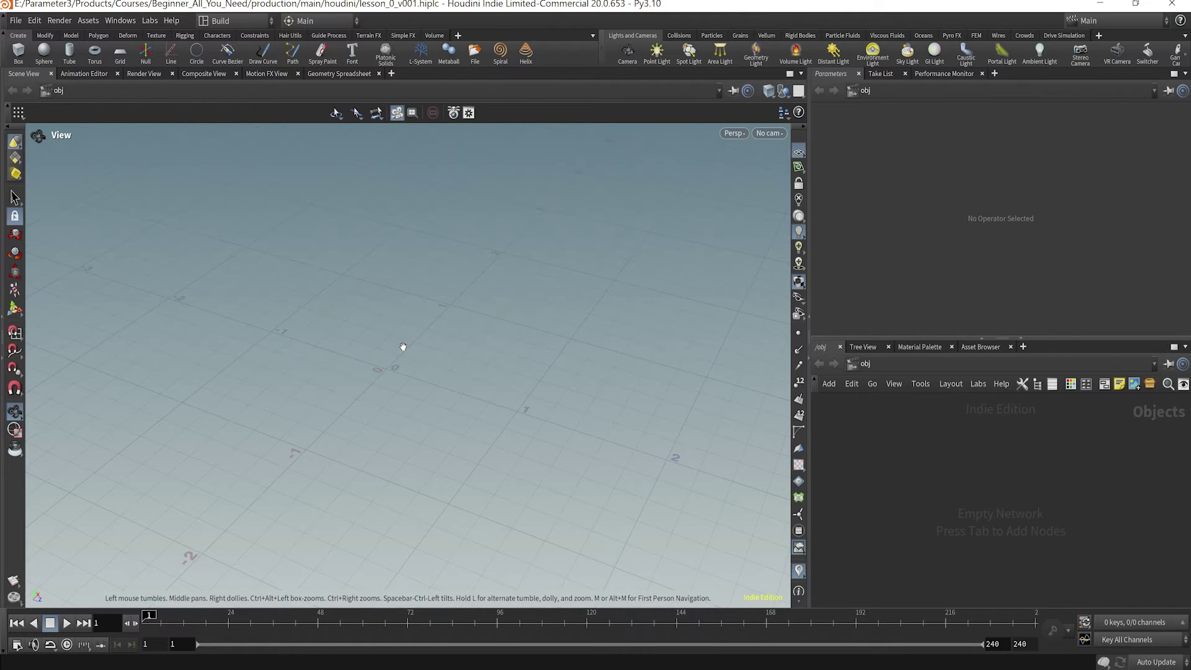
{"action": "left_click_drag", "start_coordinate": [404, 347], "coordinate": [504, 336]}
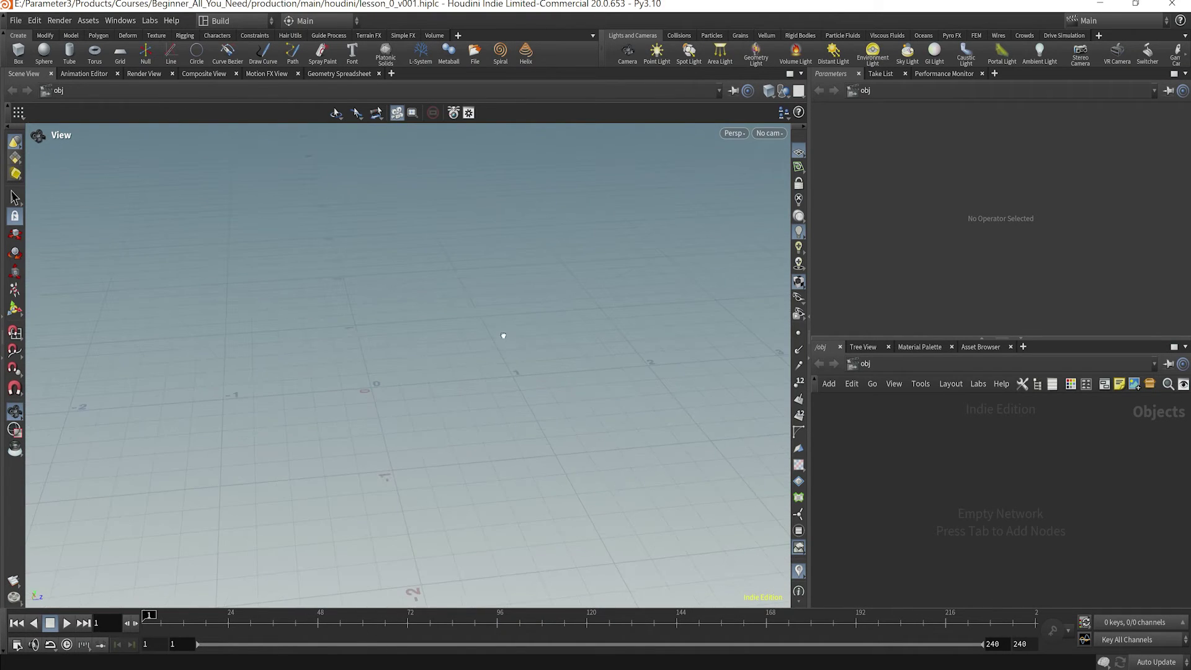
{"action": "scroll", "coordinate": [393, 341], "scroll_direction": "down", "scroll_amount": 5}
{"action": "scroll", "coordinate": [404, 356], "scroll_direction": "up", "scroll_amount": 4}
{"action": "mouse_move", "coordinate": [420, 348]}
{"action": "middle_mouse_down"}
{"action": "mouse_move", "coordinate": [445, 437]}
{"action": "mouse_move", "coordinate": [497, 340]}
{"action": "mouse_move", "coordinate": [373, 407]}
{"action": "mouse_move", "coordinate": [539, 332]}
{"action": "mouse_move", "coordinate": [384, 304]}
{"action": "mouse_move", "coordinate": [492, 404]}
{"action": "mouse_move", "coordinate": [447, 303]}
{"action": "mouse_move", "coordinate": [399, 340]}
{"action": "mouse_move", "coordinate": [298, 320]}
{"action": "mouse_move", "coordinate": [482, 322]}
{"action": "mouse_move", "coordinate": [468, 311]}
{"action": "mouse_move", "coordinate": [428, 324]}
{"action": "mouse_move", "coordinate": [412, 364]}
{"action": "mouse_move", "coordinate": [397, 354]}
{"action": "middle_mouse_up"}
{"action": "middle_click_drag", "start_coordinate": [412, 402], "coordinate": [636, 356]}
{"action": "left_click_drag", "start_coordinate": [637, 355], "coordinate": [686, 391]}
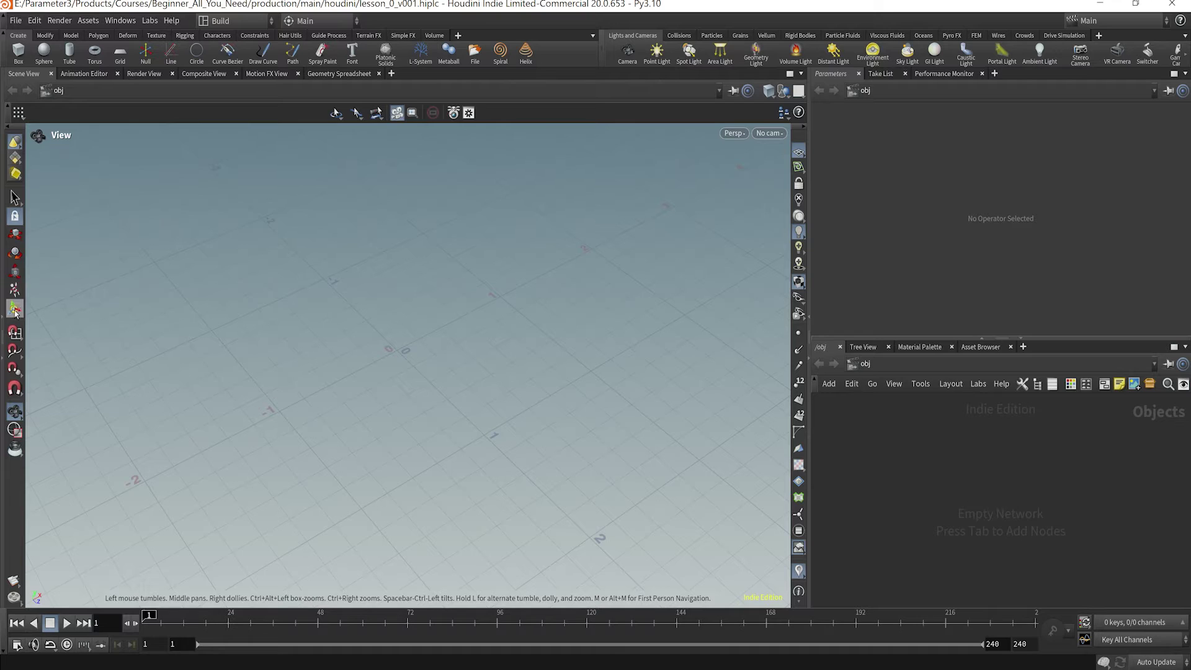
Cycle through the Select, Move, Scale and Pose tools, ending back on Select
{"action": "left_click", "coordinate": [15, 198]}
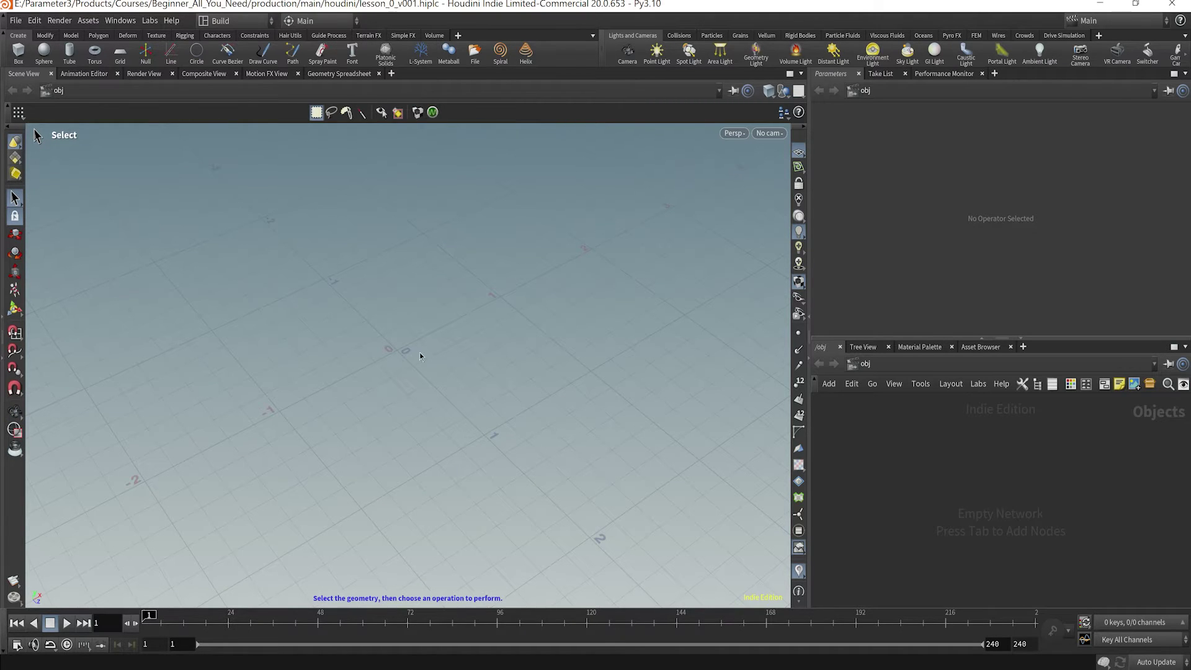
{"action": "left_click", "coordinate": [17, 238]}
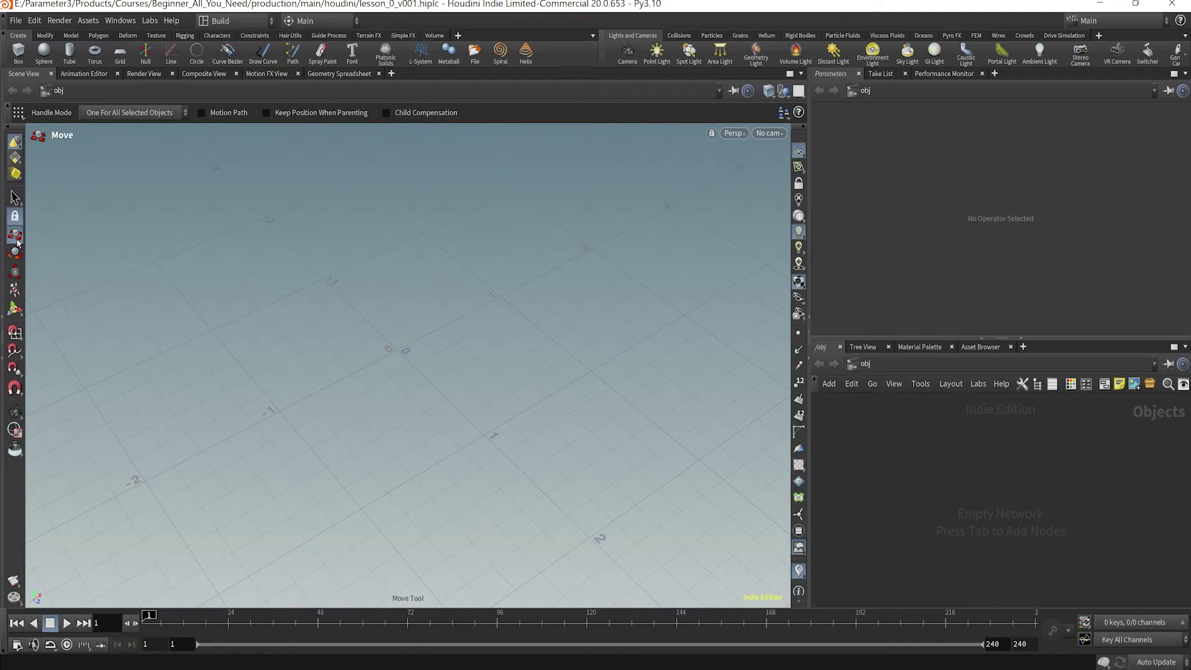
{"action": "left_click", "coordinate": [15, 271]}
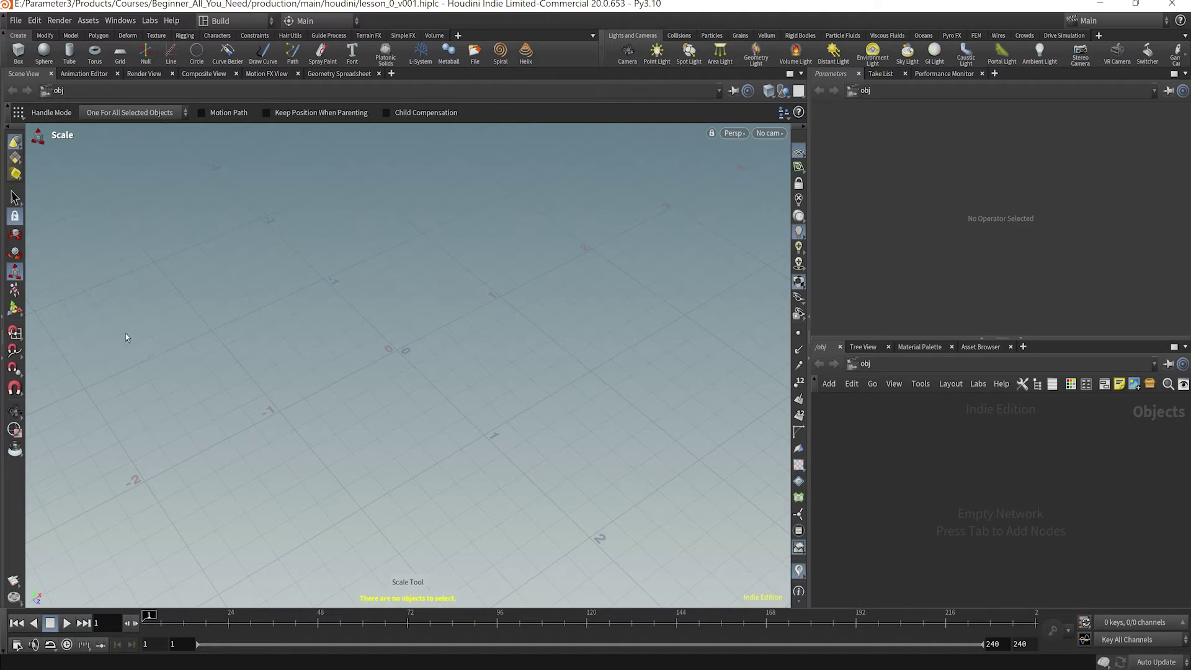
{"action": "left_click", "coordinate": [14, 290]}
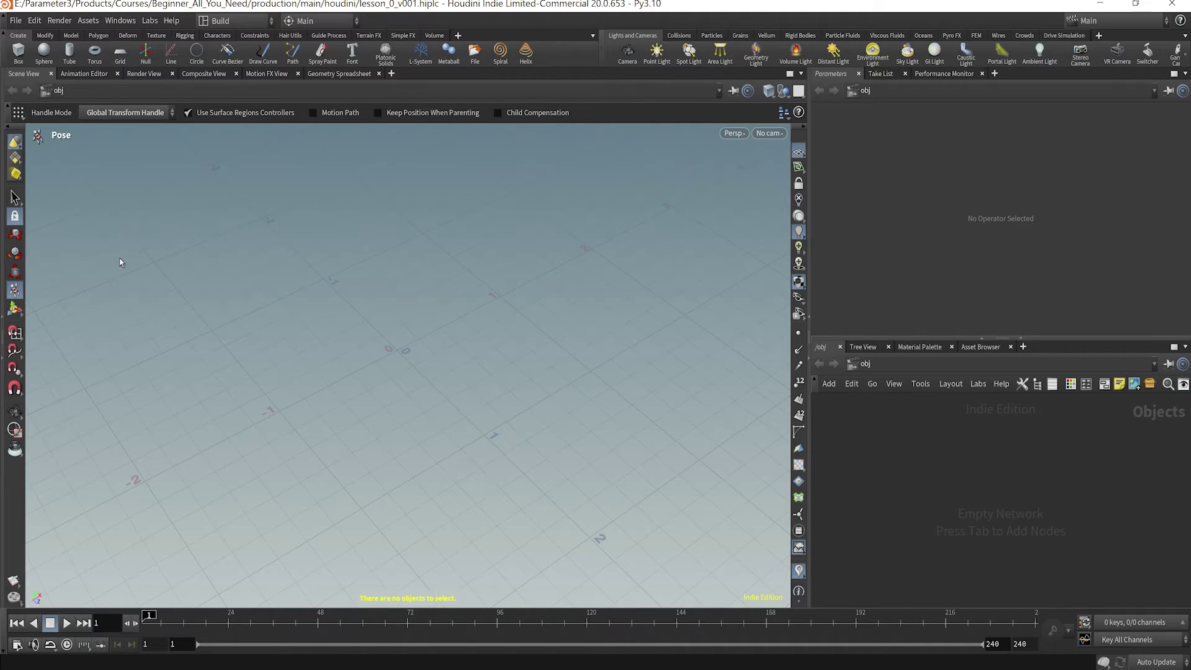
{"action": "left_click", "coordinate": [15, 197]}
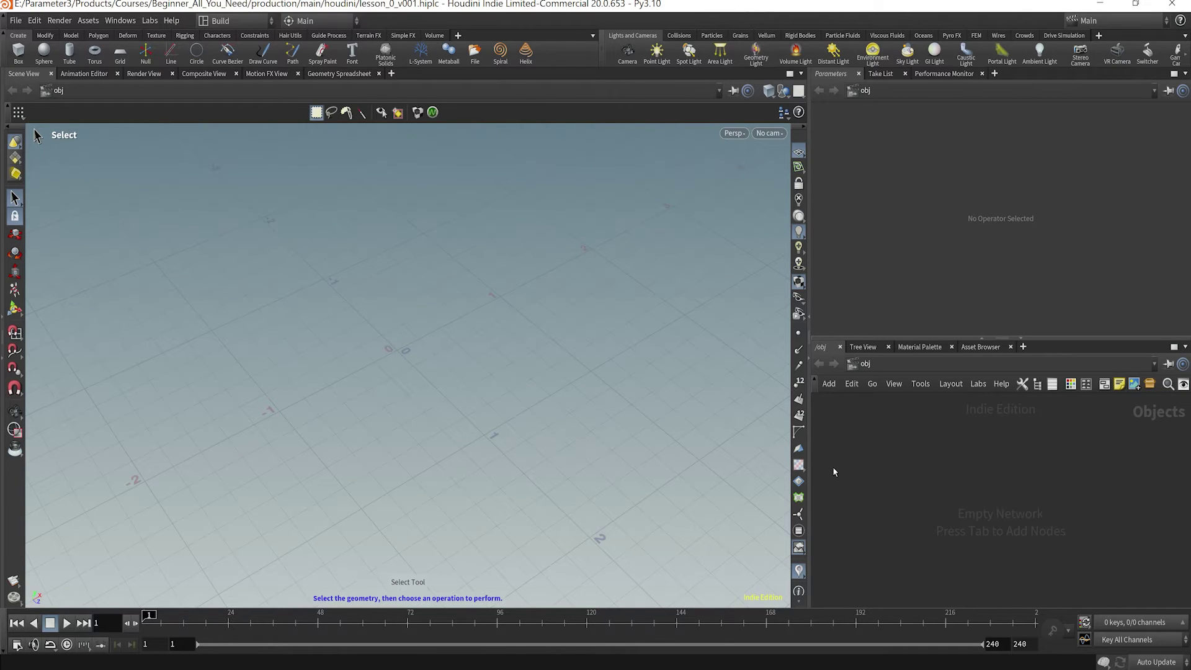
Shift the Scene View divider leftward so the right-hand panes grow wider
{"action": "left_click_drag", "start_coordinate": [809, 186], "coordinate": [628, 177]}
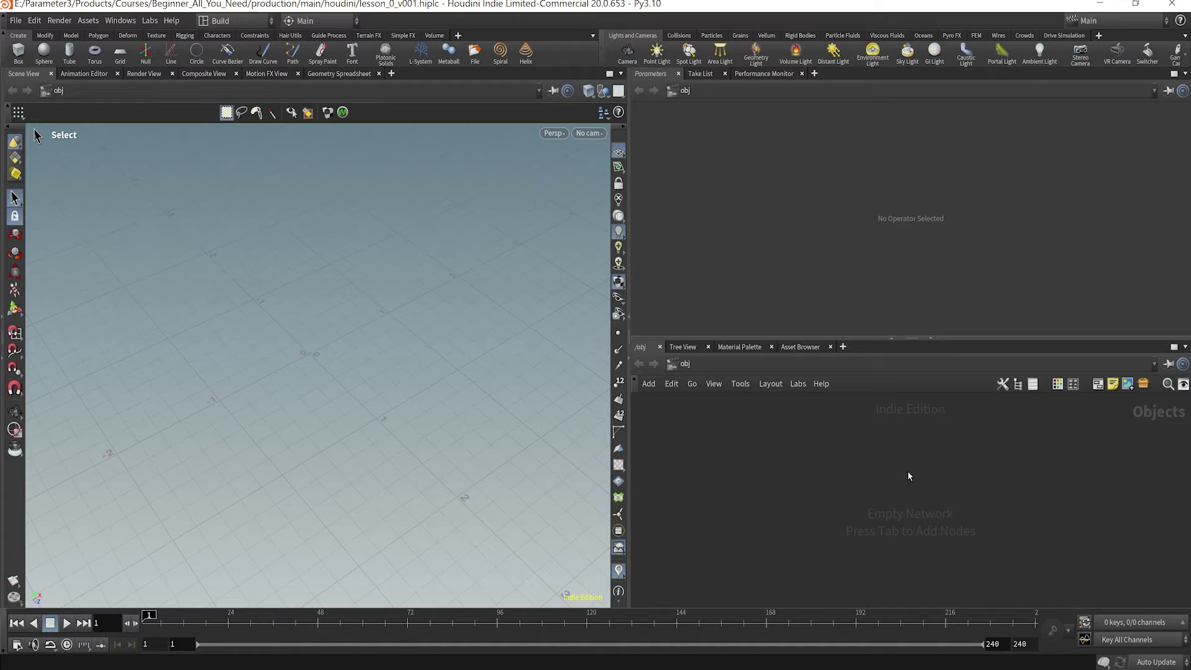
Add a geo1 Geometry object to the object network and frame it
{"action": "key", "text": "Tab"}
{"action": "type", "text": "geo"}
{"action": "key", "text": "Return"}
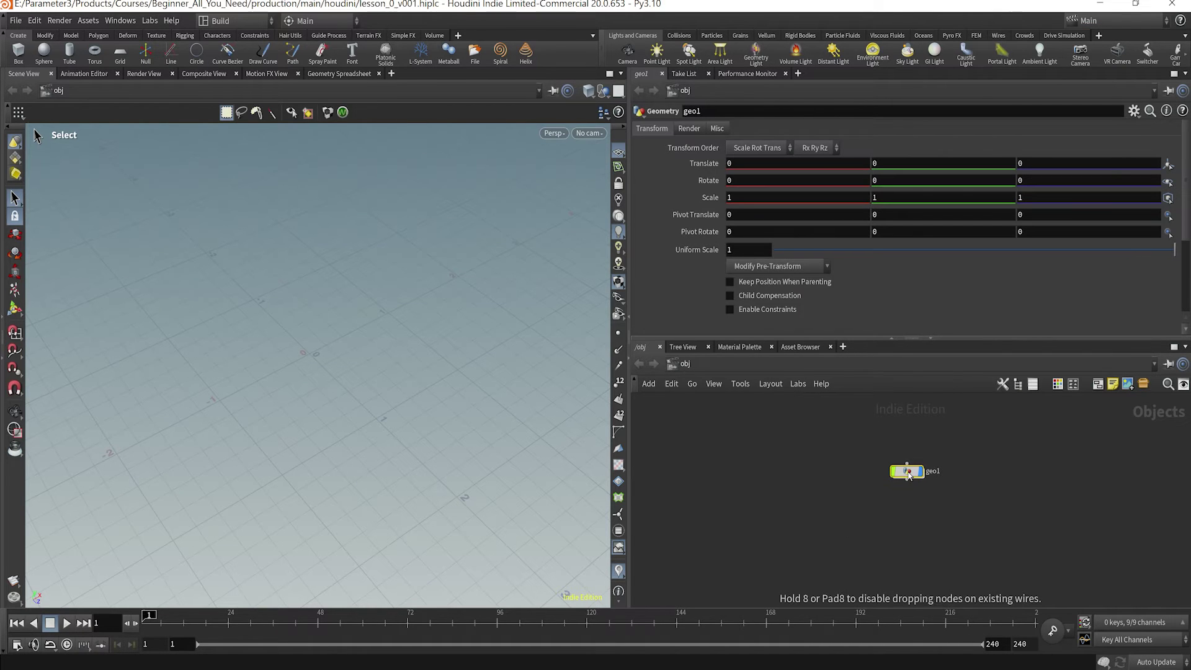
{"action": "left_click", "coordinate": [907, 473]}
{"action": "key", "text": "h"}
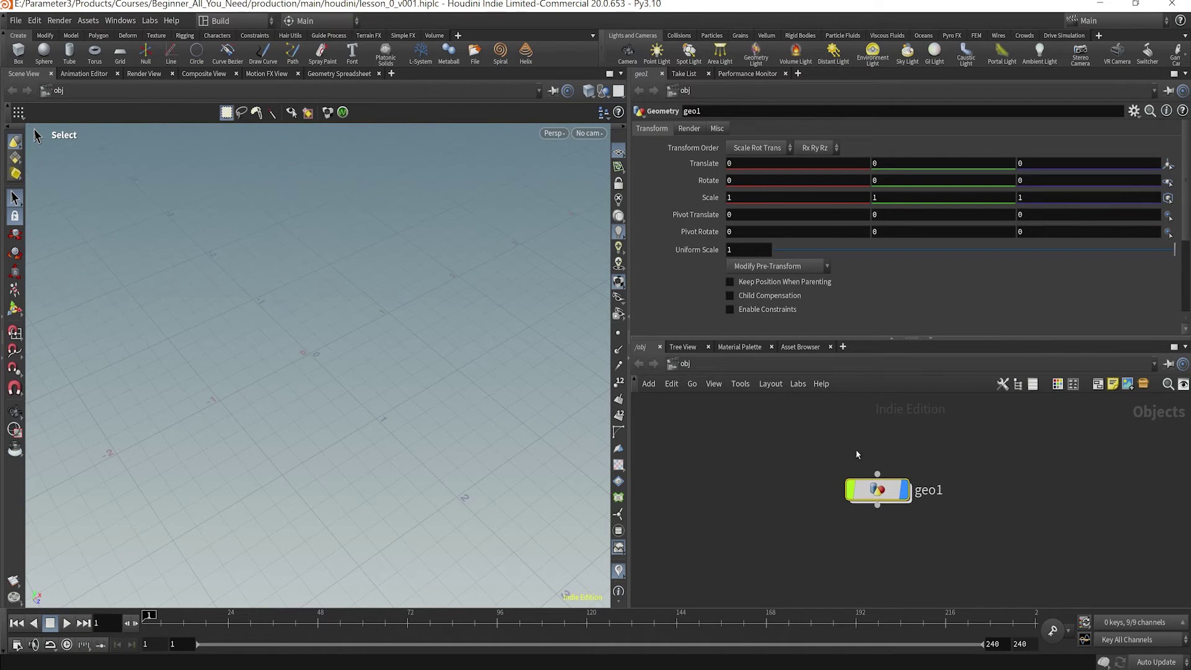
{"action": "mouse_move", "coordinate": [876, 489]}
{"action": "left_mouse_down"}
{"action": "mouse_move", "coordinate": [837, 499]}
{"action": "mouse_move", "coordinate": [886, 458]}
{"action": "mouse_move", "coordinate": [880, 478]}
{"action": "left_mouse_up"}
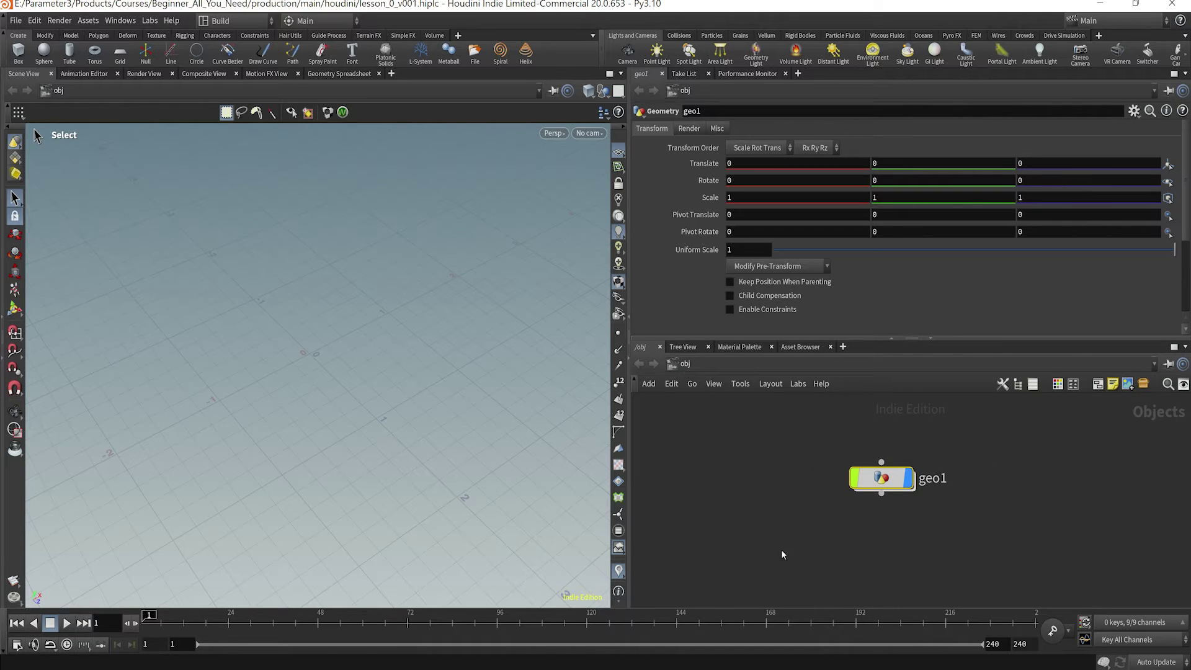
{"action": "key", "text": "h"}
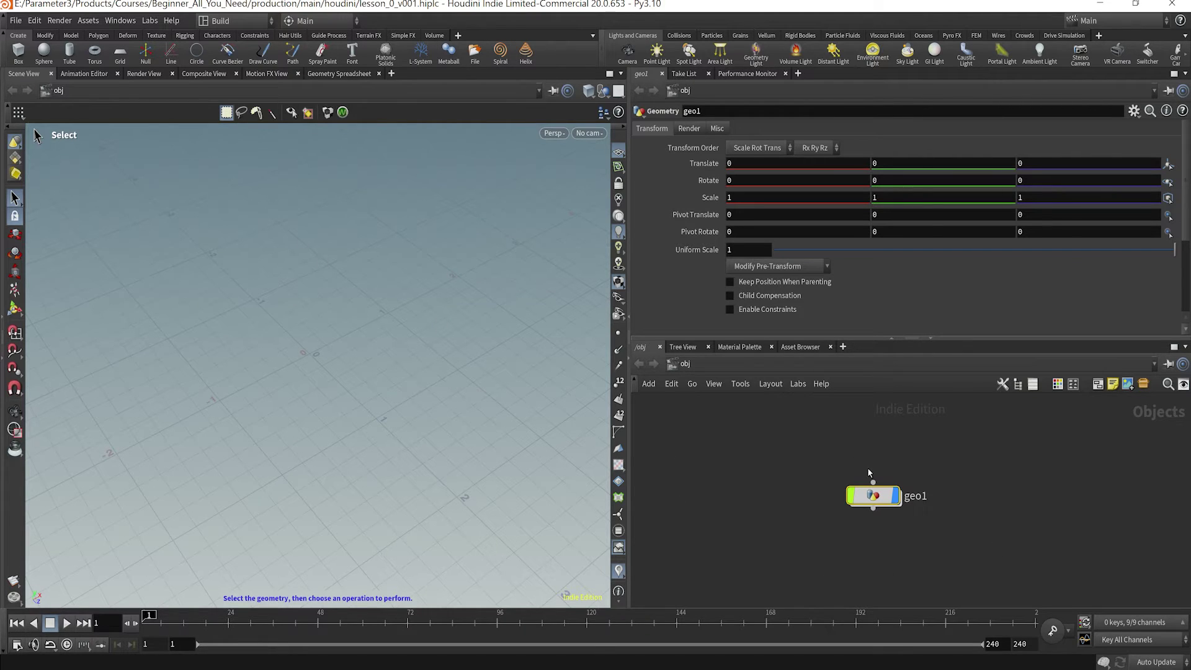
Place a polygon Sphere inside geo1, then delete geo1 from the object level
{"action": "double_click", "coordinate": [874, 496]}
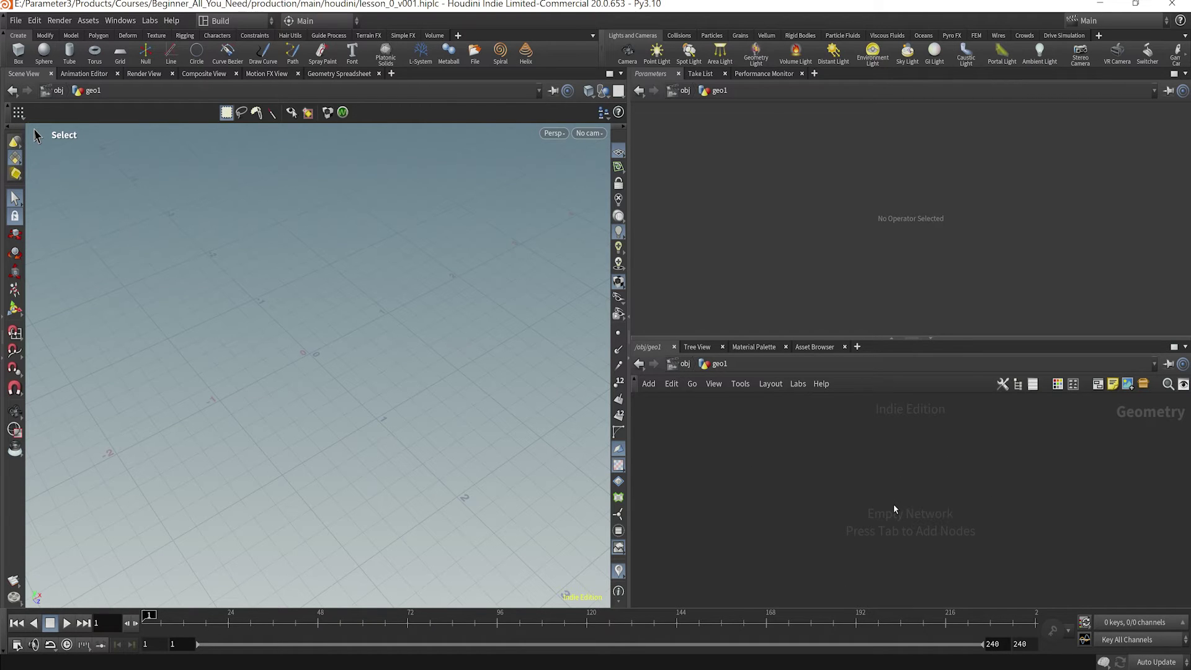
{"action": "key", "text": "Tab"}
{"action": "mouse_move", "coordinate": [894, 509]}
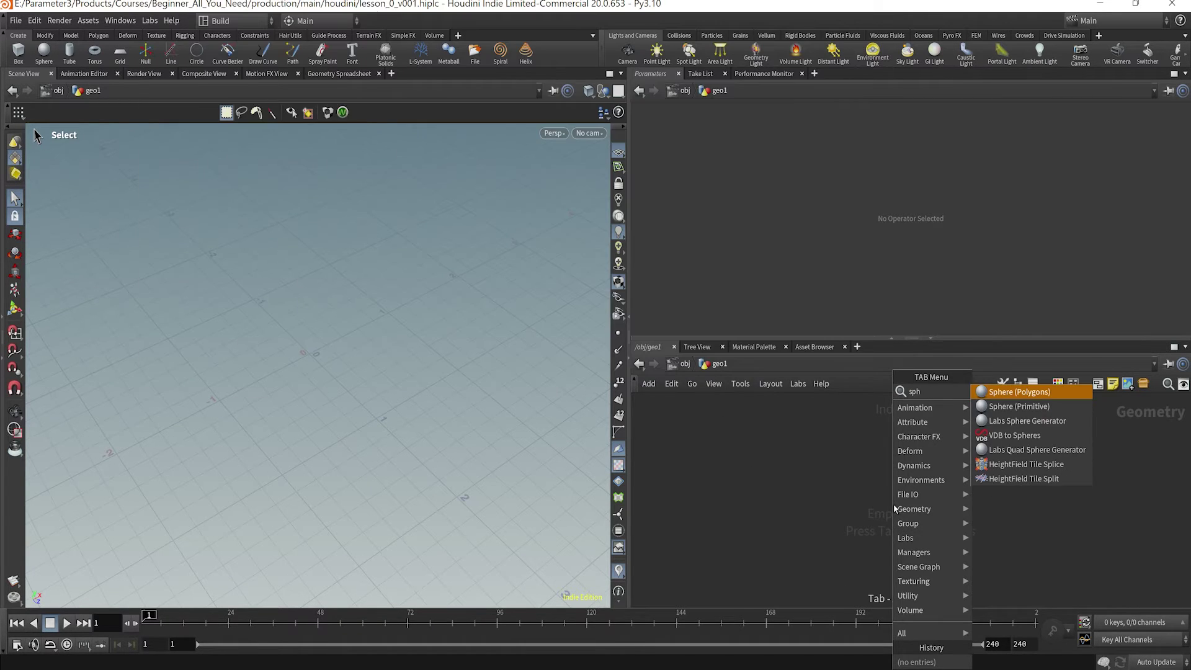
{"action": "left_click", "coordinate": [999, 380]}
{"action": "left_click", "coordinate": [894, 507]}
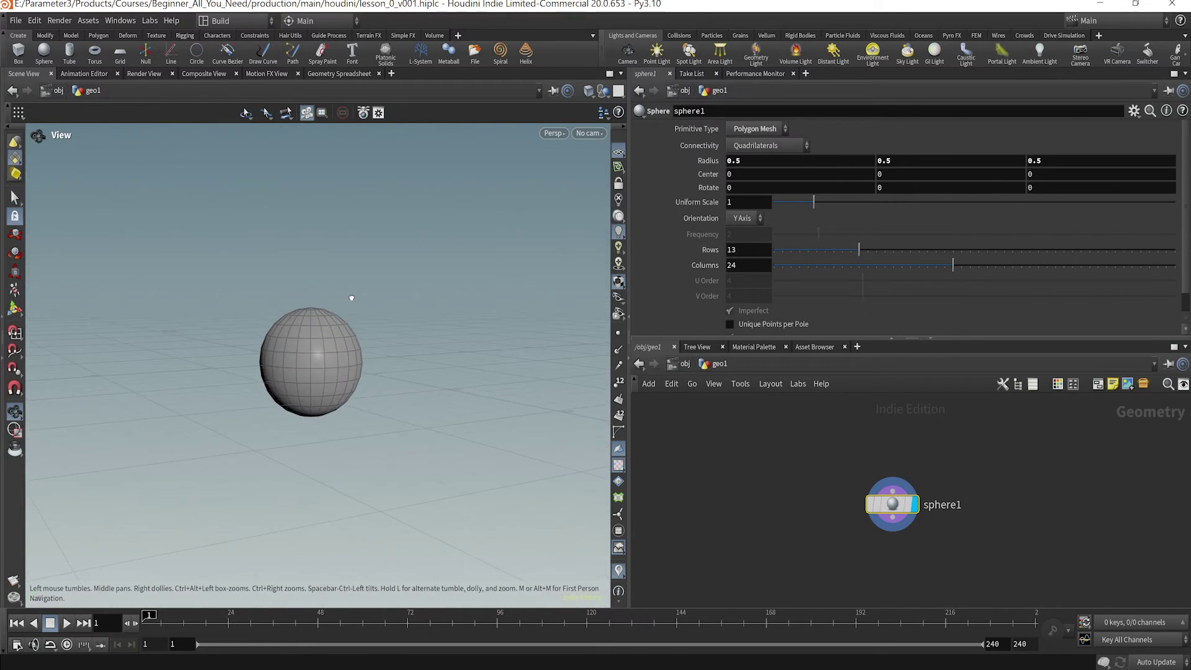
{"action": "left_click", "coordinate": [685, 364]}
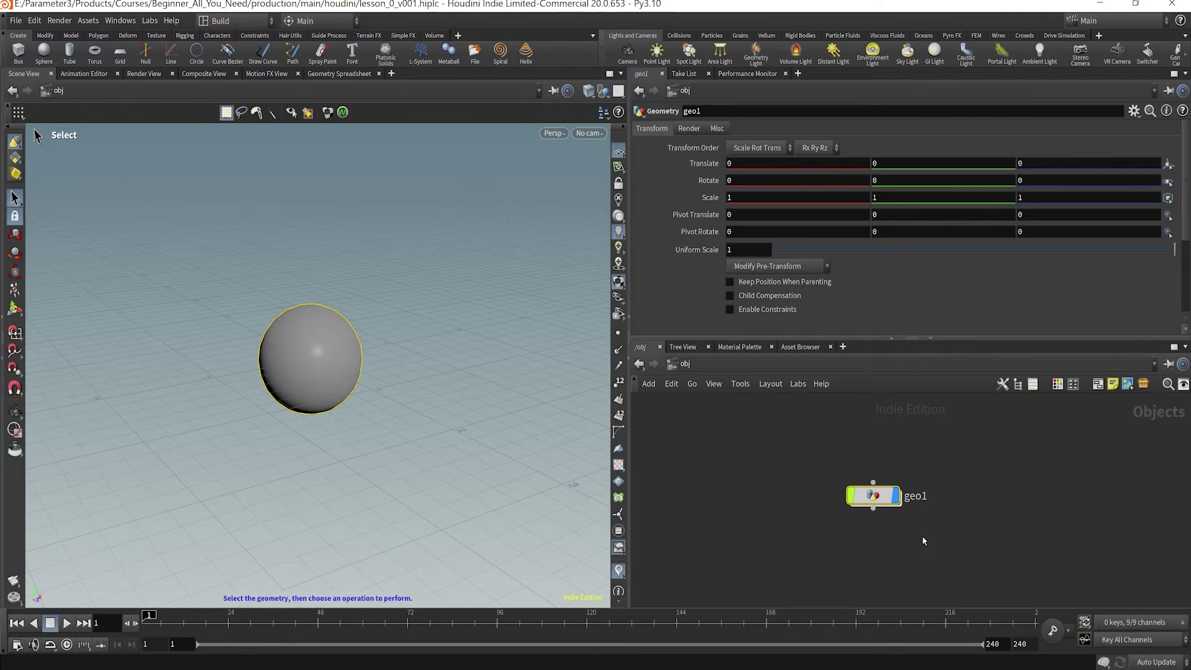
{"action": "key", "text": "Delete"}
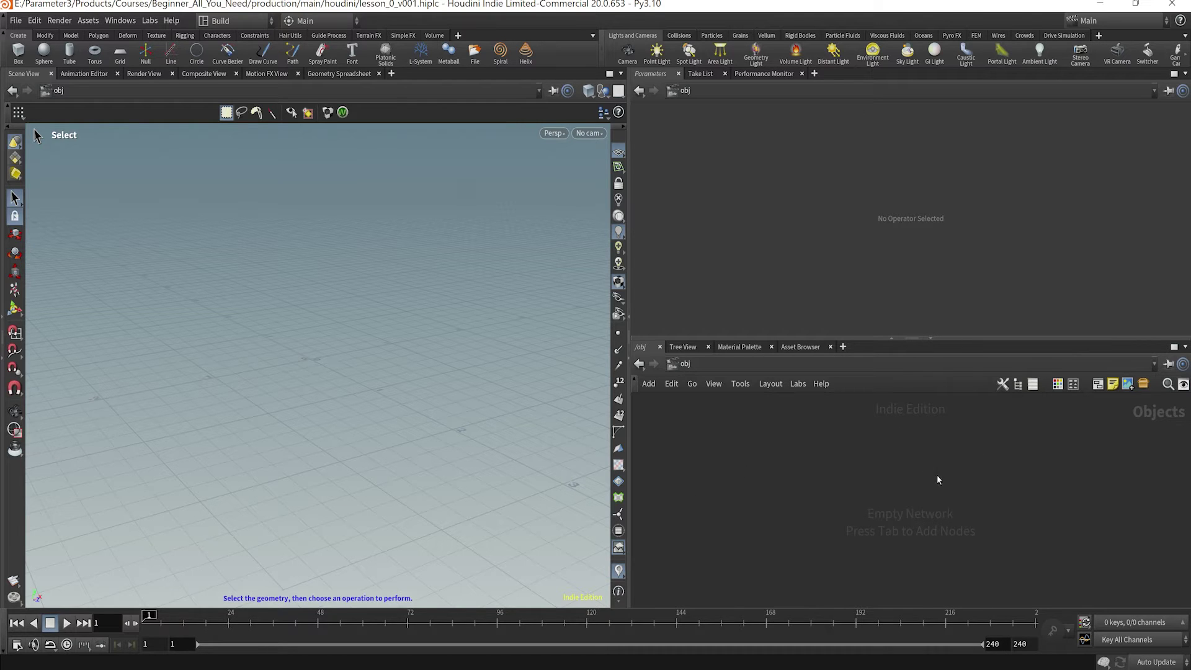
Add a box1 Box geometry object and look inside it
{"action": "key", "text": "Tab"}
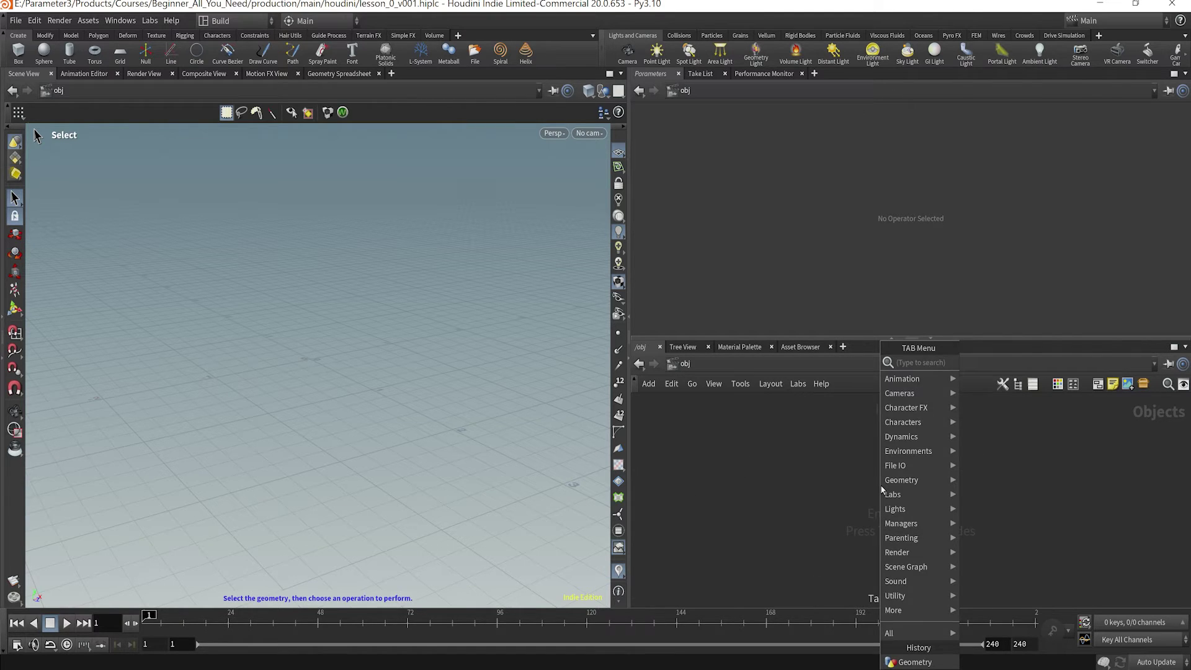
{"action": "type", "text": "box"}
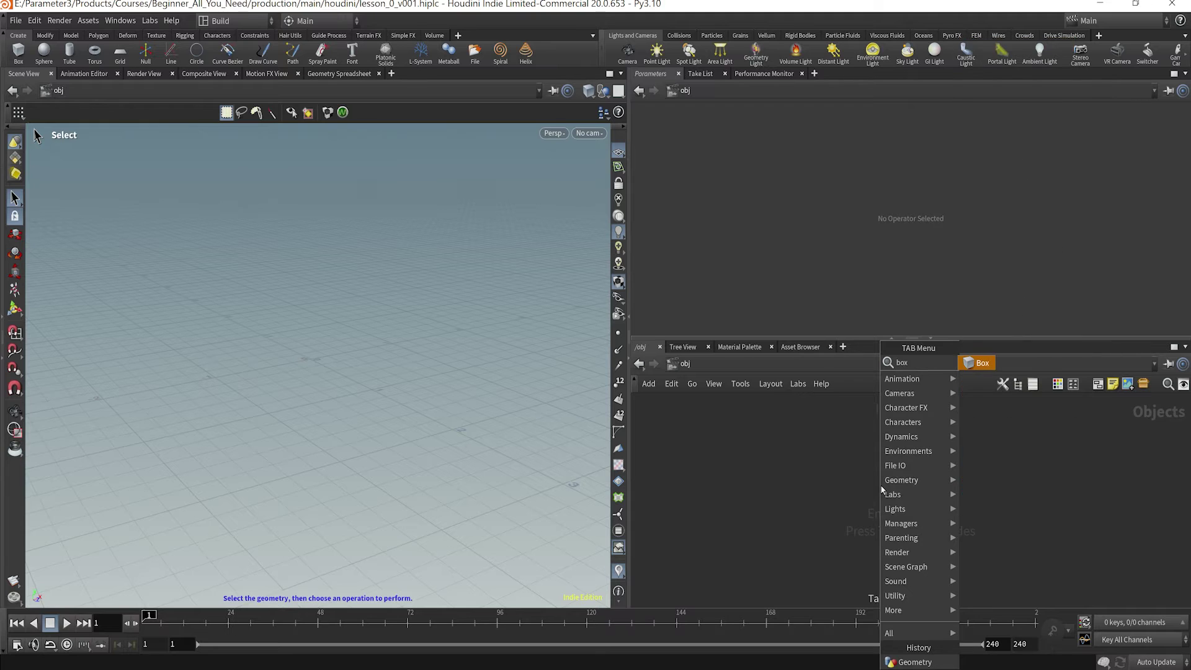
{"action": "key", "text": "Return"}
{"action": "left_click", "coordinate": [881, 486]}
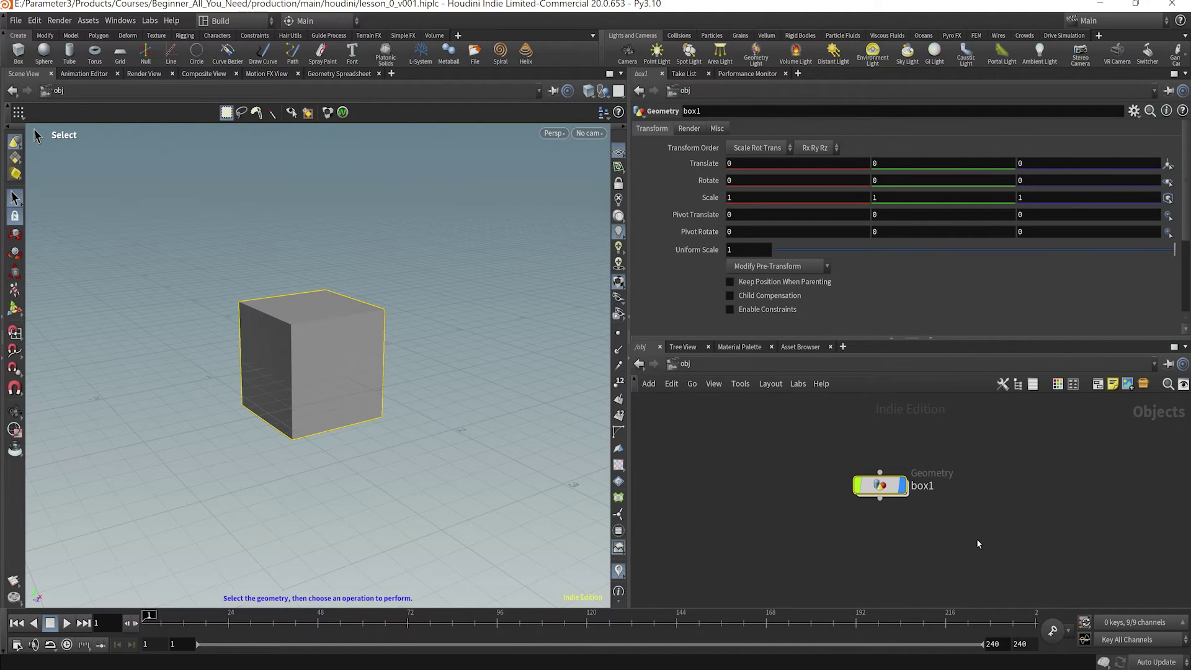
{"action": "double_click", "coordinate": [881, 486]}
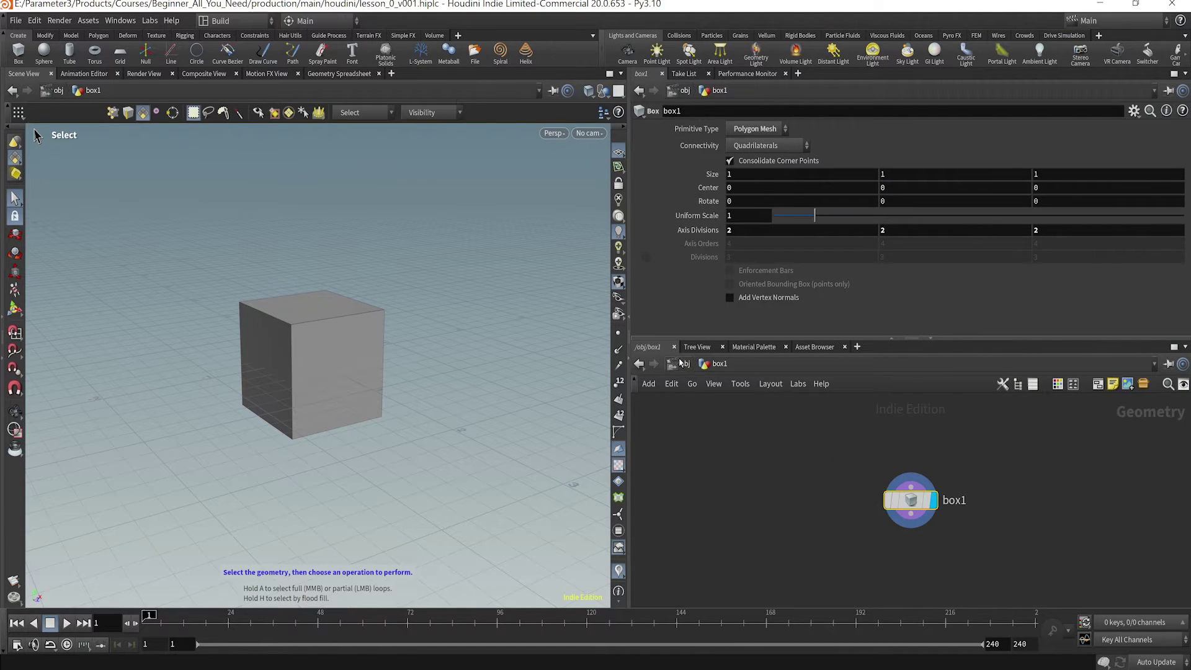
{"action": "key", "text": "u"}
{"action": "double_click", "coordinate": [878, 486]}
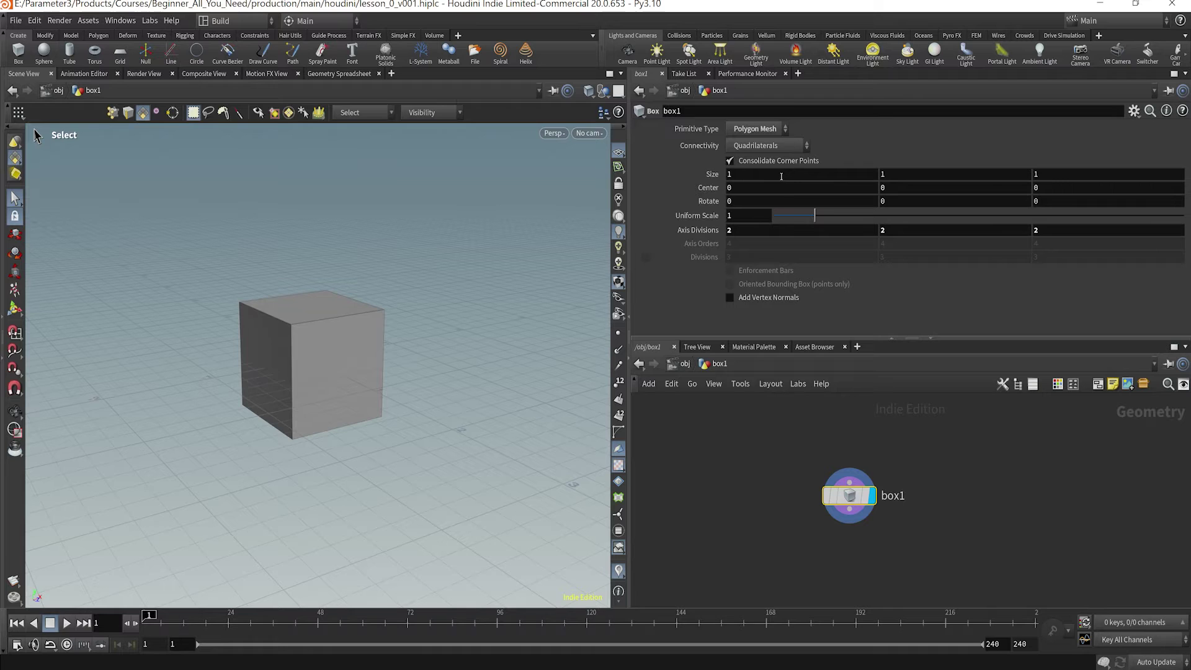
Set the box node's Size X to 2.2 while keeping the object's Scale X at 1
{"action": "middle_click_drag", "start_coordinate": [781, 176], "coordinate": [782, 170]}
{"action": "key", "text": "u"}
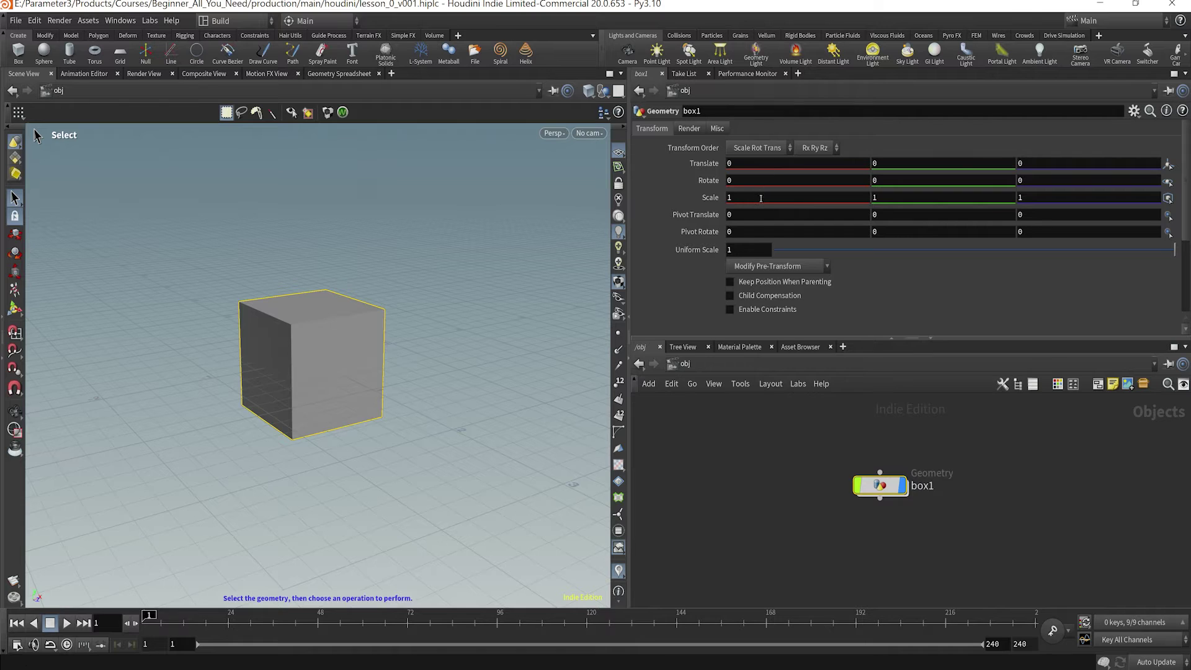
{"action": "middle_click_drag", "start_coordinate": [760, 197], "coordinate": [819, 190]}
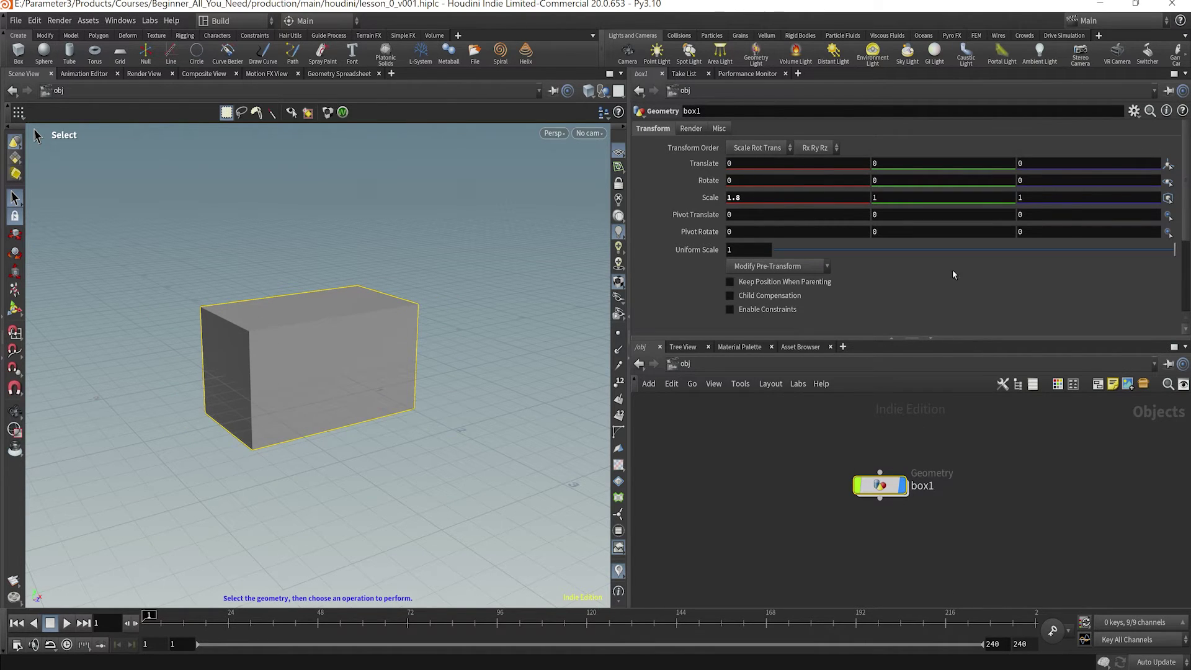
{"action": "double_click", "coordinate": [888, 490]}
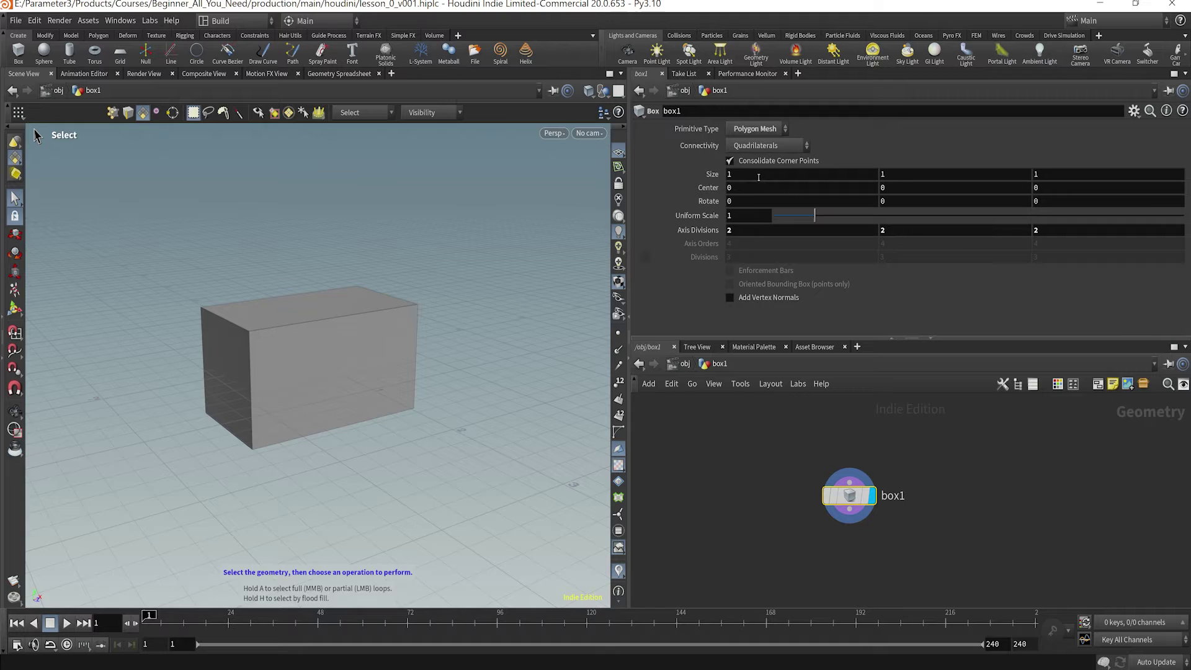
{"action": "middle_click_drag", "start_coordinate": [758, 177], "coordinate": [807, 169]}
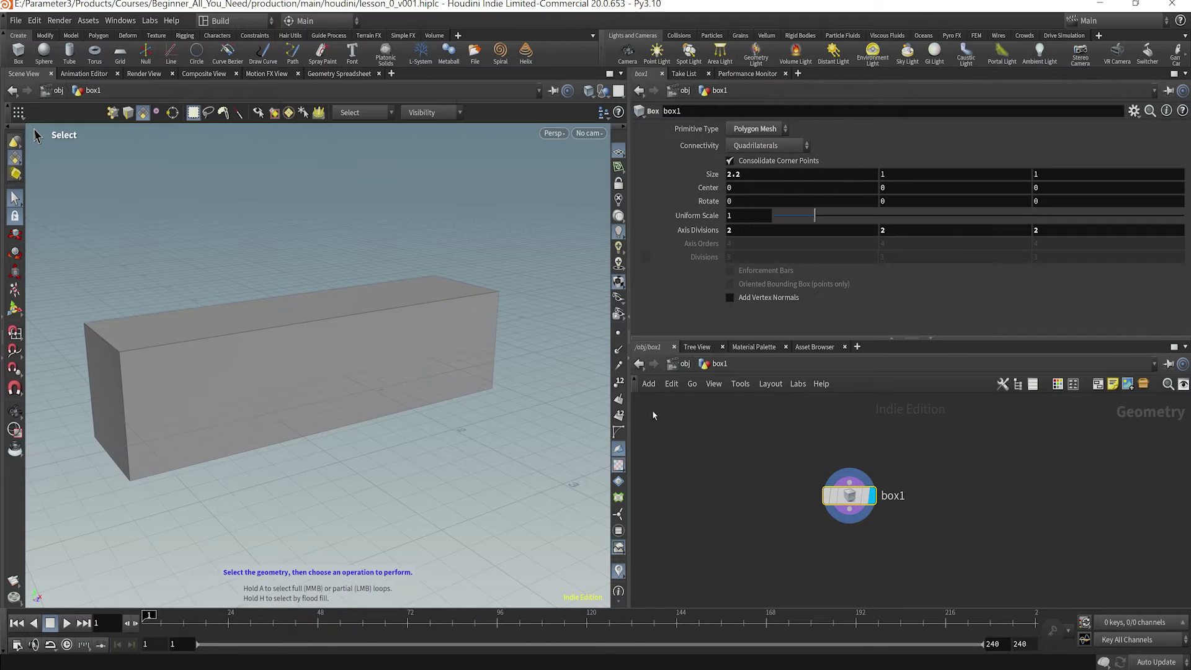
{"action": "left_click", "coordinate": [685, 366]}
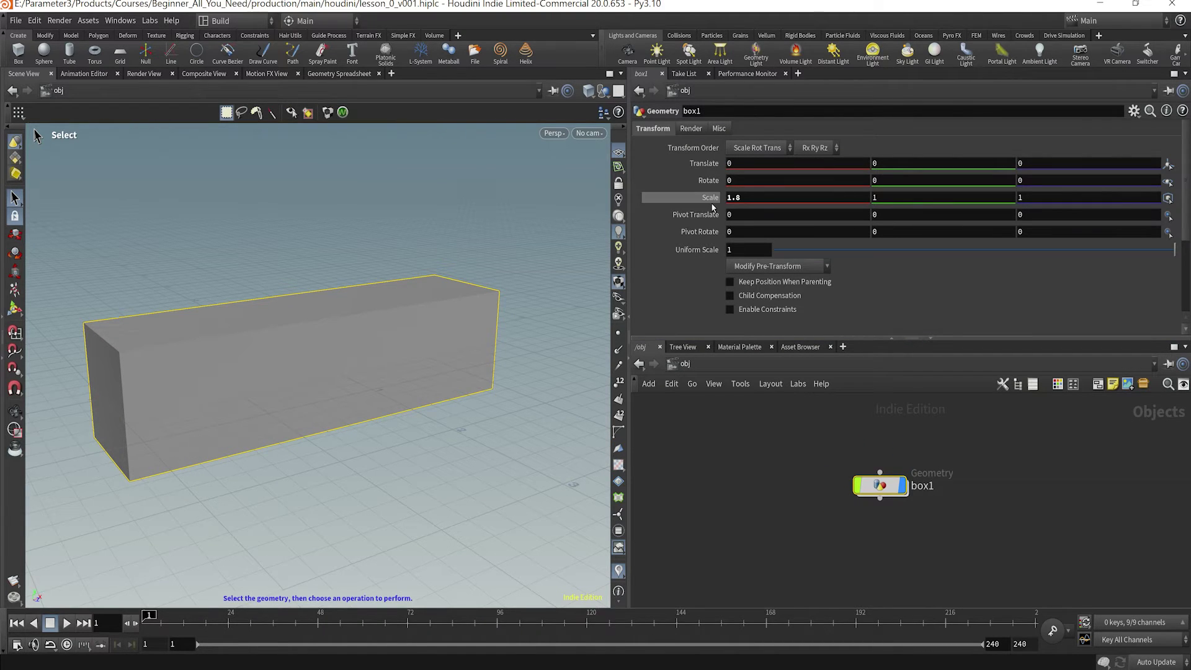
{"action": "key", "text": "ctrl+z"}
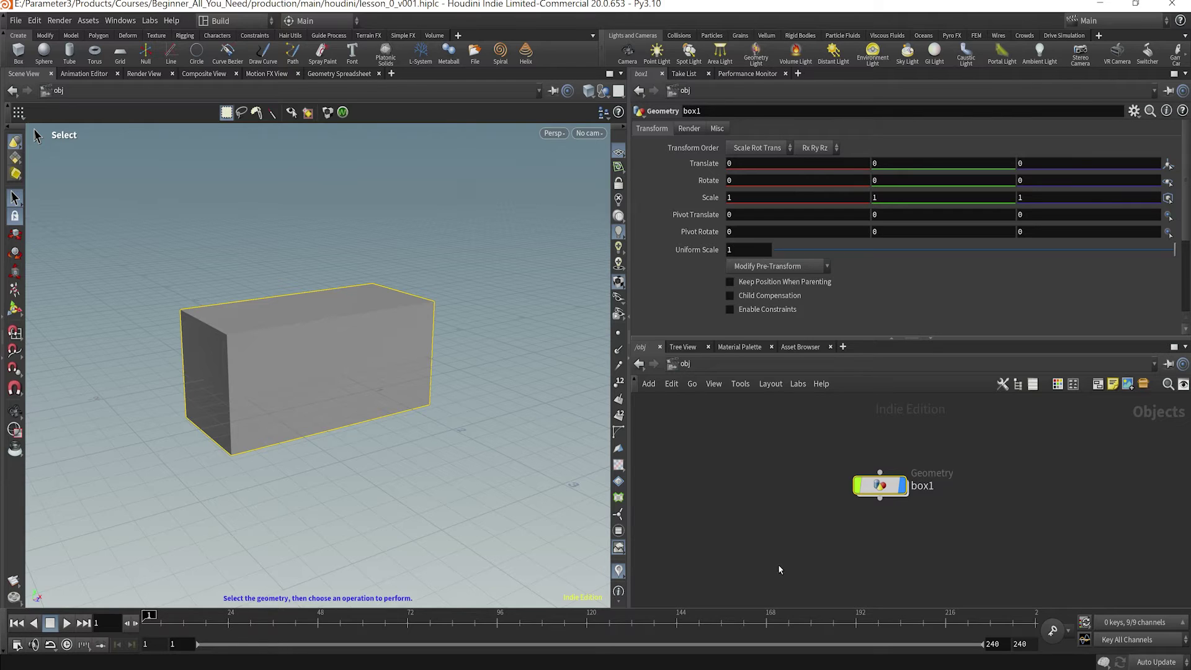
{"action": "left_click", "coordinate": [702, 364]}
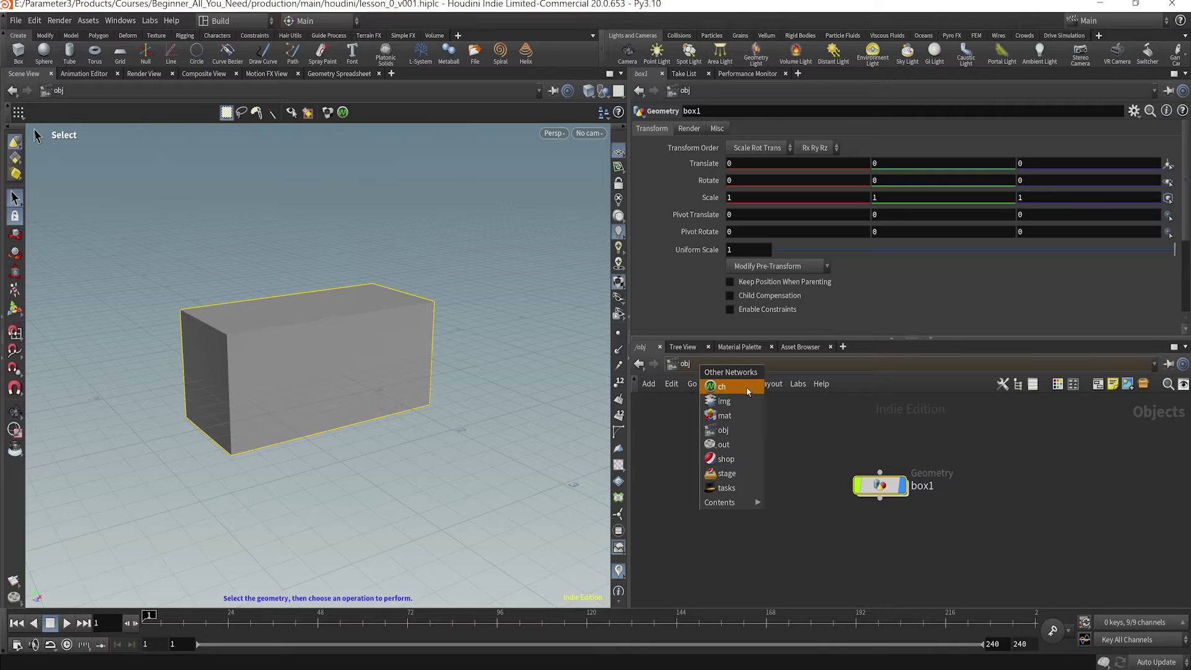
Enlarge the network pane and recentre the view on box1's contents
{"action": "left_click", "coordinate": [746, 440]}
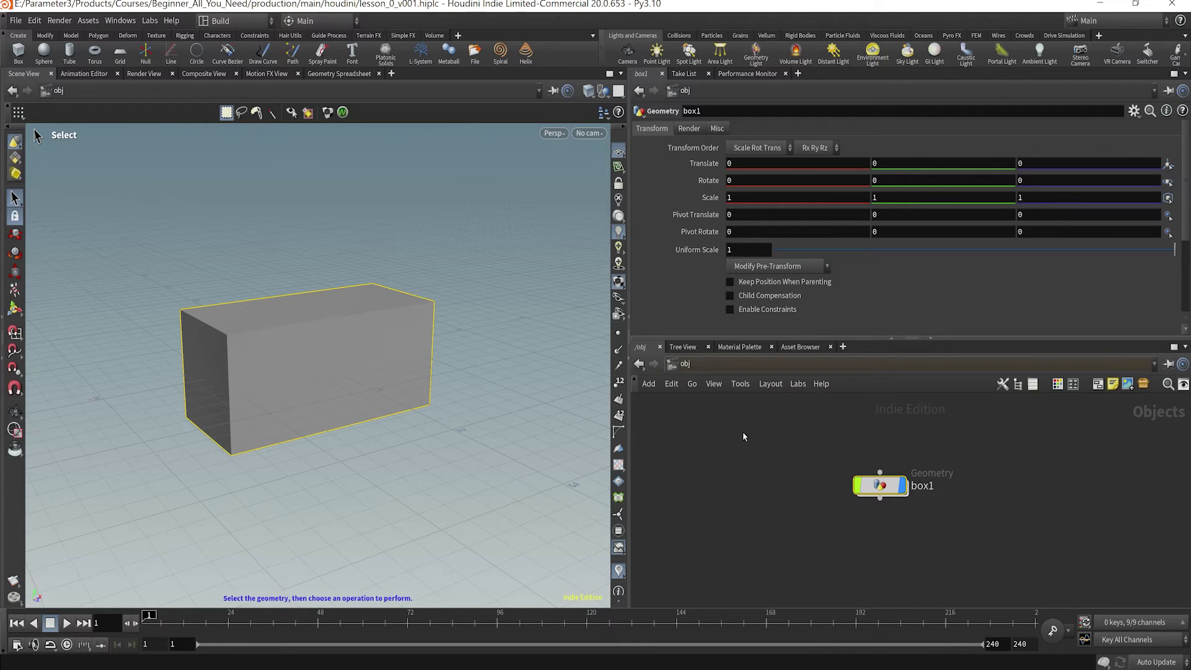
{"action": "middle_click_drag", "start_coordinate": [880, 533], "coordinate": [821, 523]}
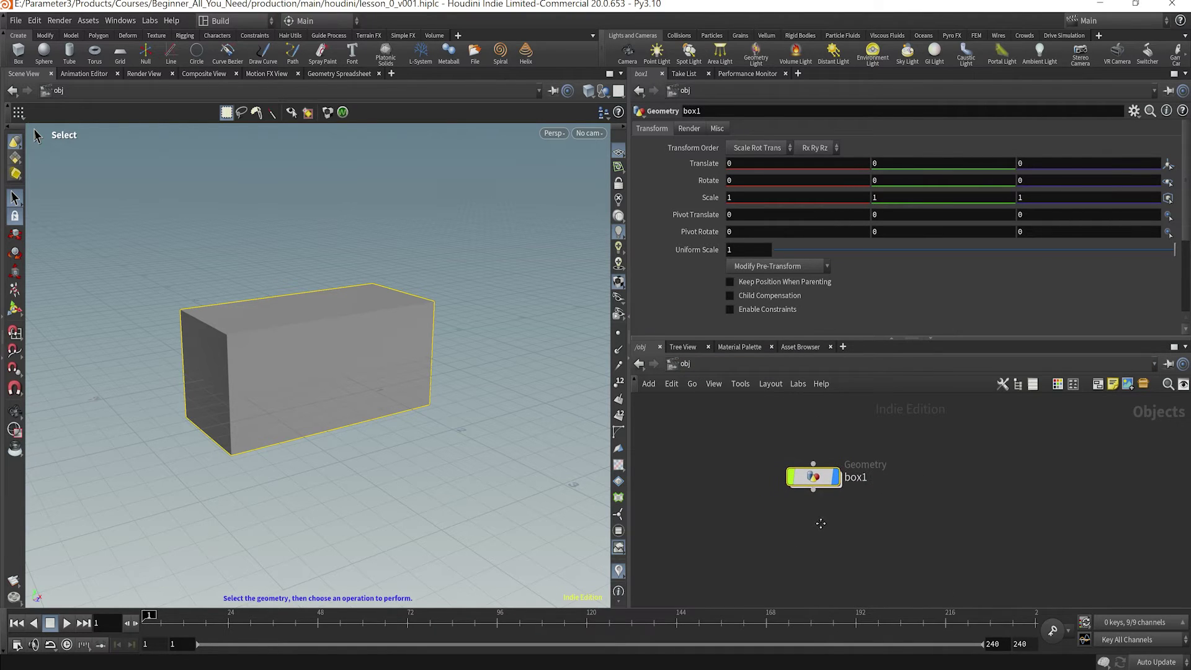
{"action": "double_click", "coordinate": [818, 484]}
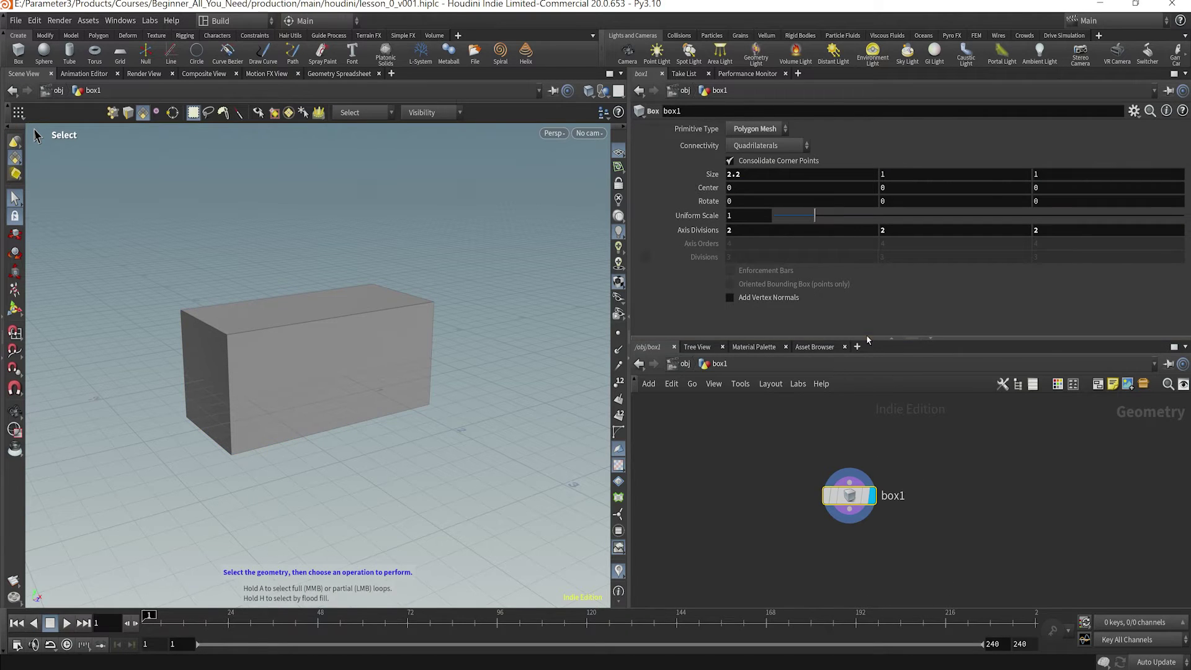
{"action": "left_click_drag", "start_coordinate": [868, 340], "coordinate": [868, 266]}
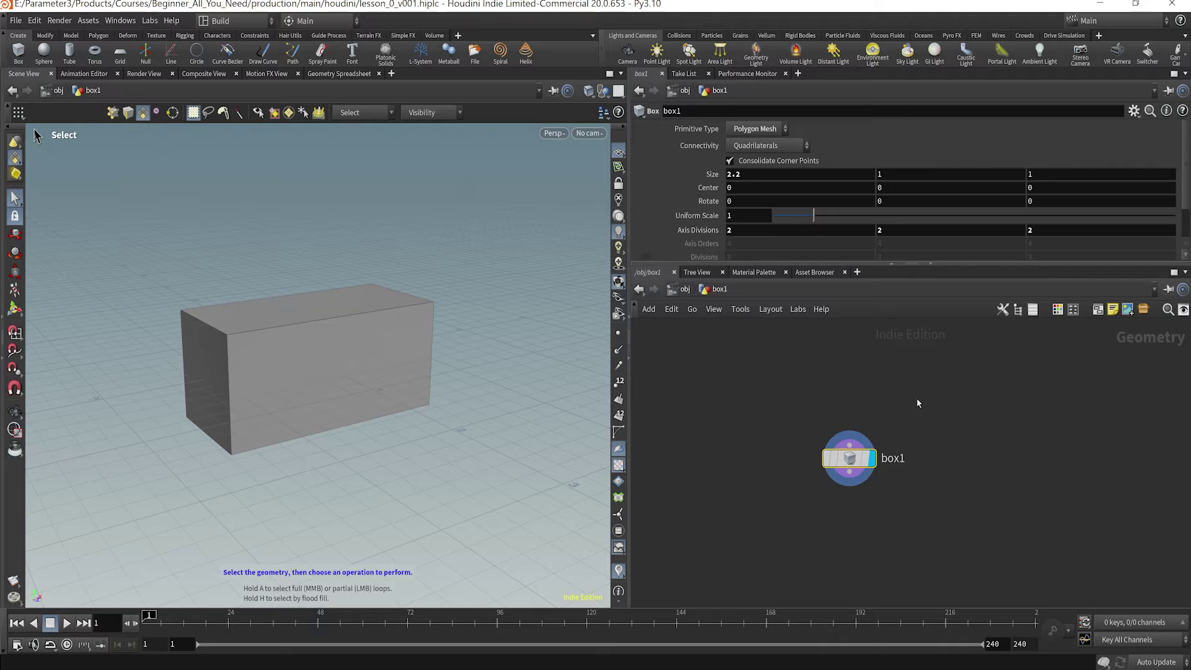
{"action": "key", "text": "l"}
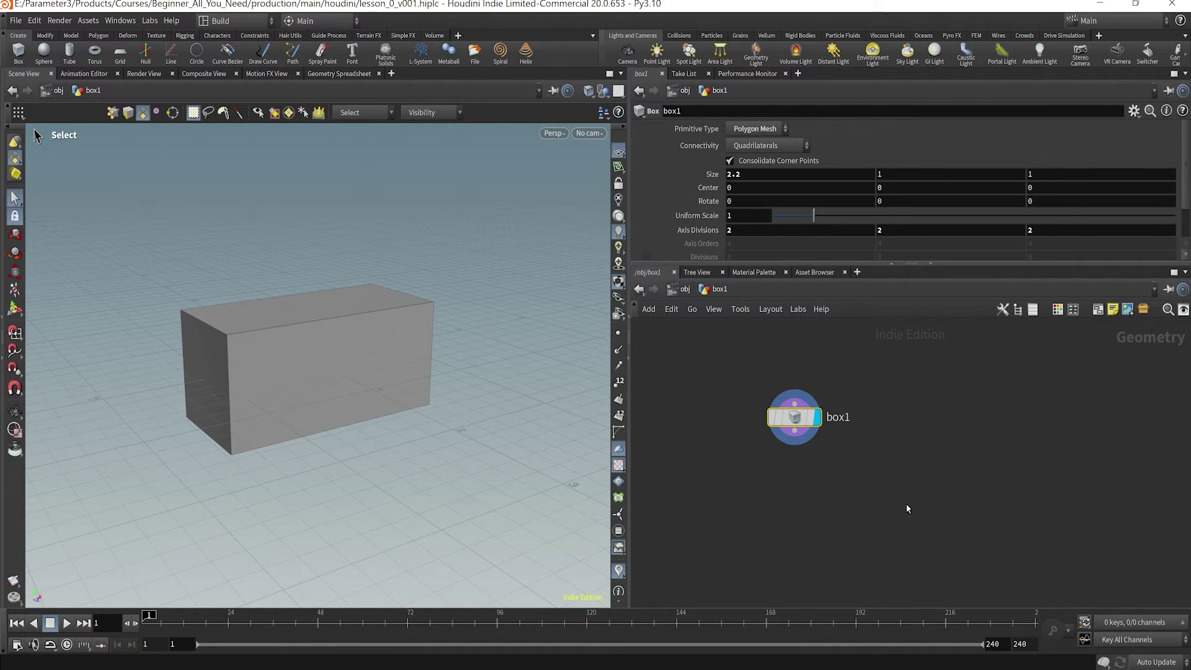
Back at /obj, begin renaming the box1 object by clearing its old name
{"action": "left_click", "coordinate": [685, 289]}
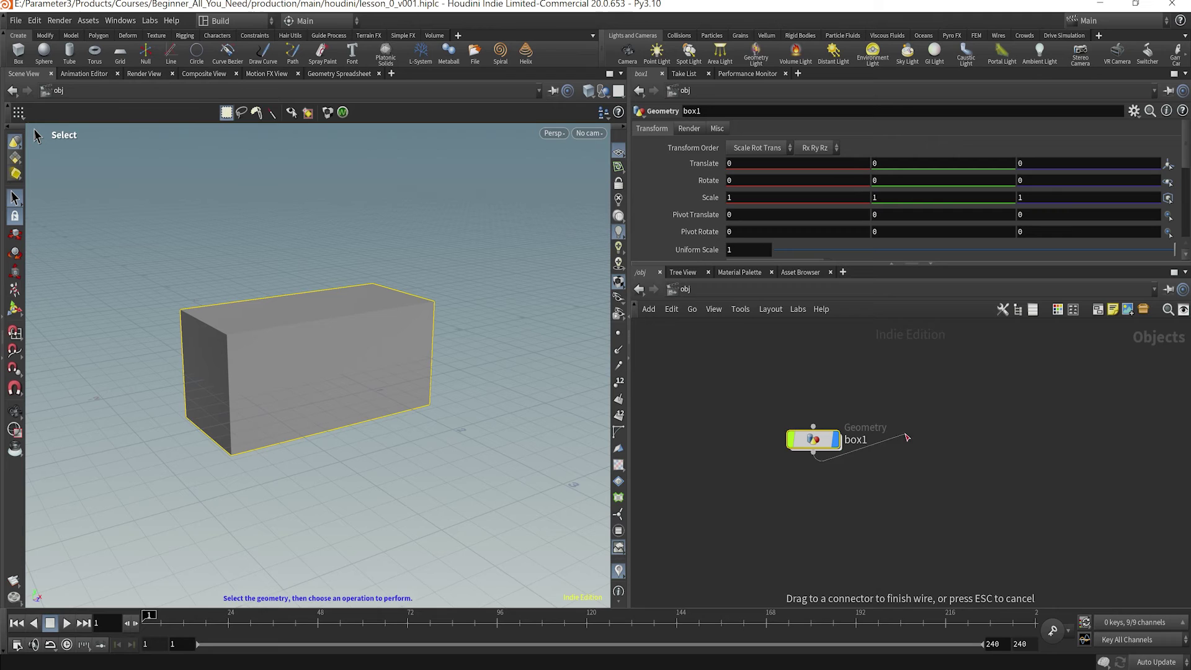
{"action": "left_click", "coordinate": [918, 489]}
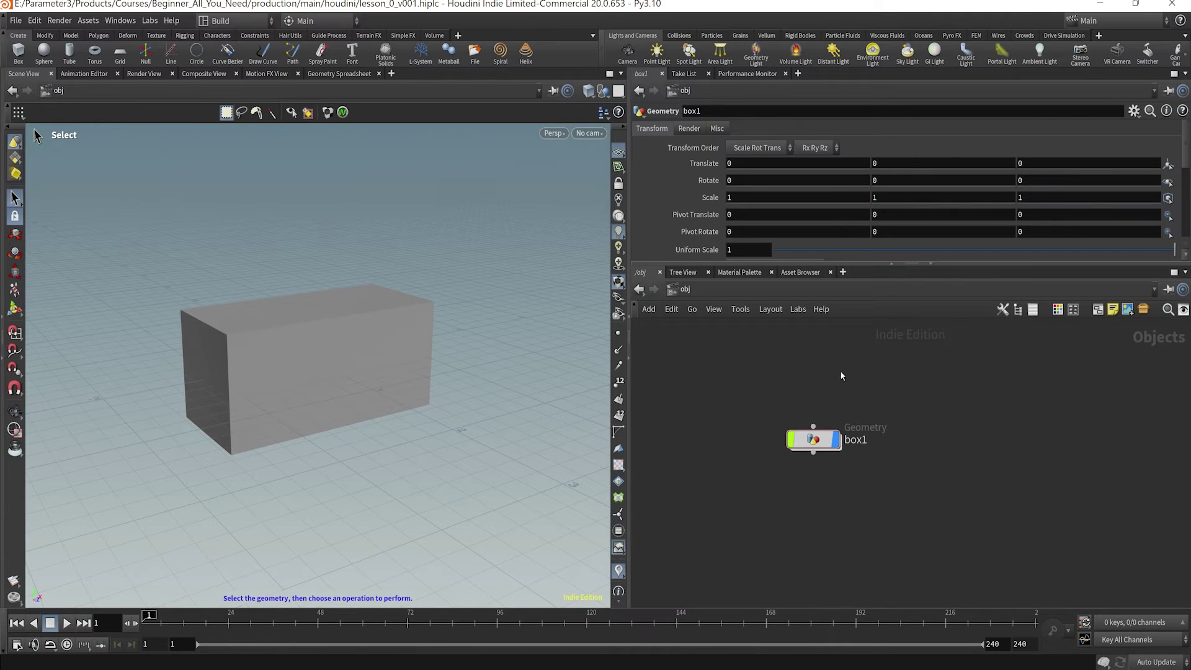
{"action": "middle_click_drag", "start_coordinate": [813, 439], "coordinate": [744, 416]}
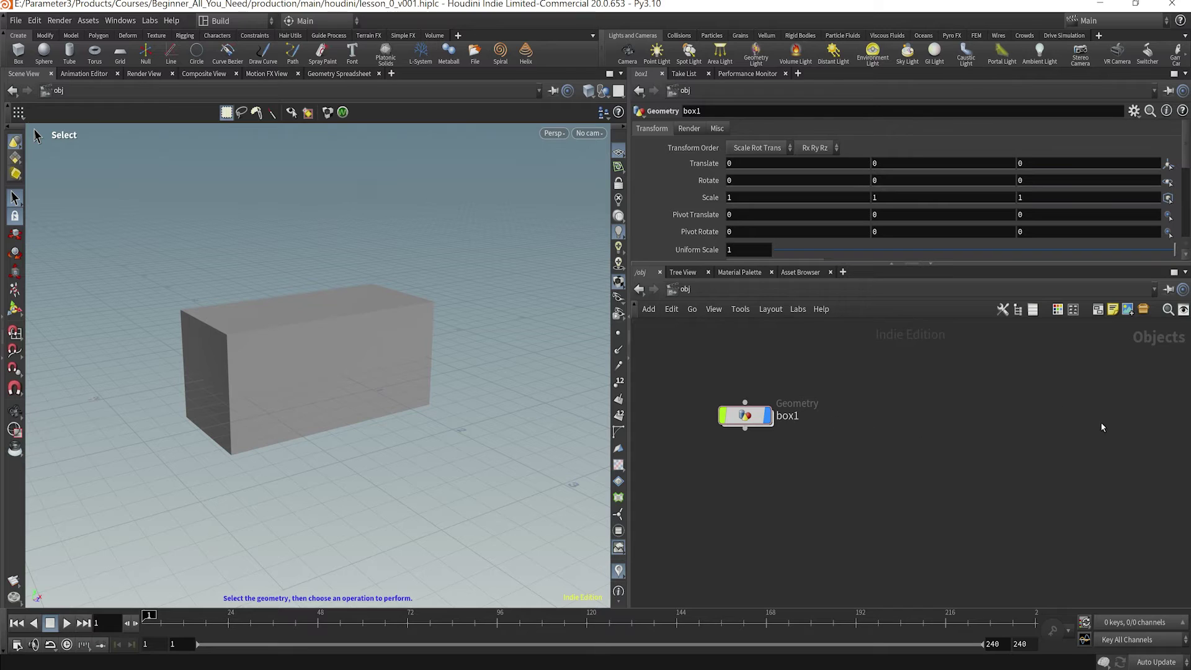
{"action": "mouse_move", "coordinate": [749, 420]}
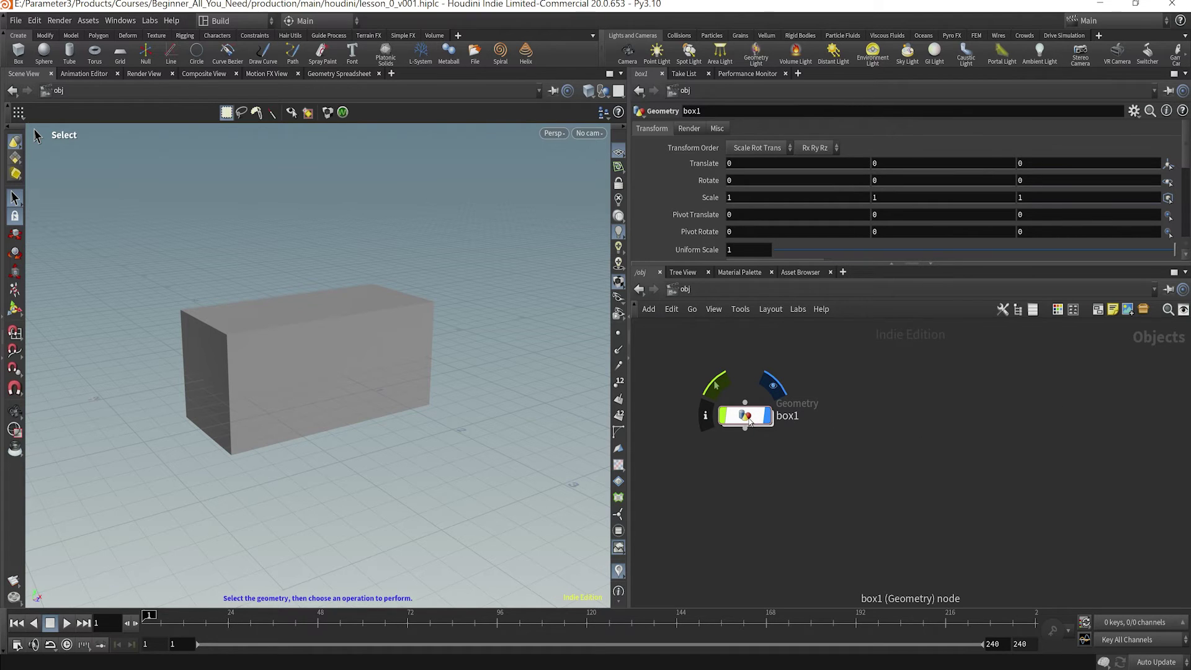
{"action": "double_click", "coordinate": [794, 419]}
{"action": "key", "text": "BackSpace"}
Finish renaming the object to prep and go inside it
{"action": "type", "text": "prep"}
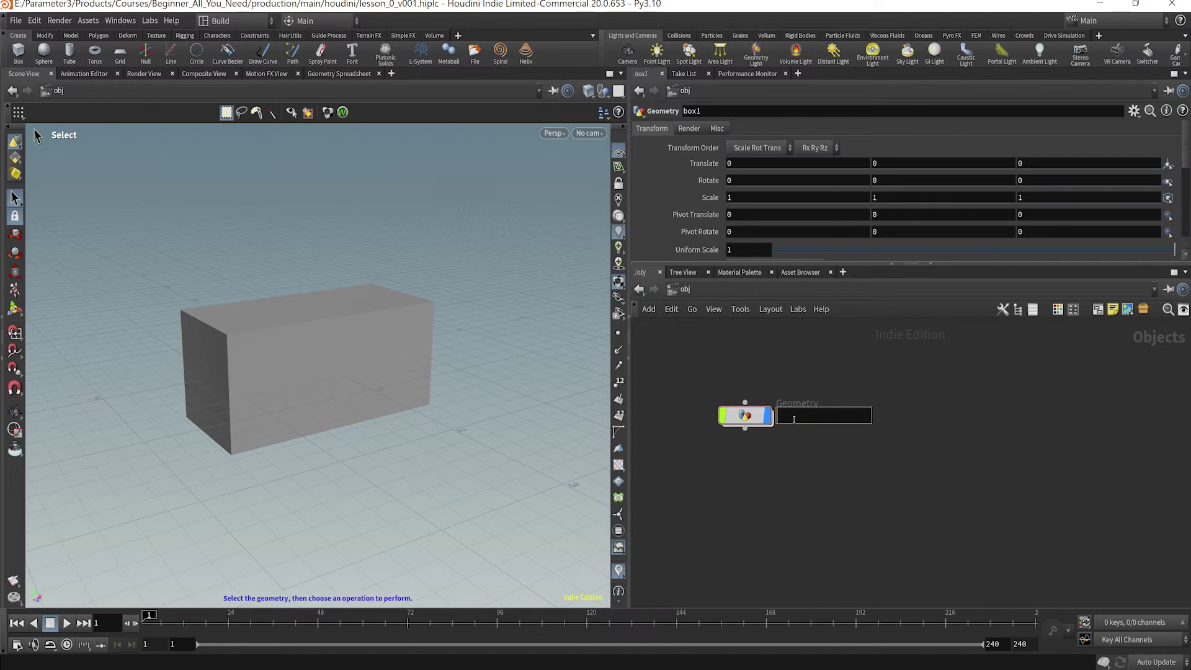
{"action": "key", "text": "Return"}
{"action": "double_click", "coordinate": [745, 415]}
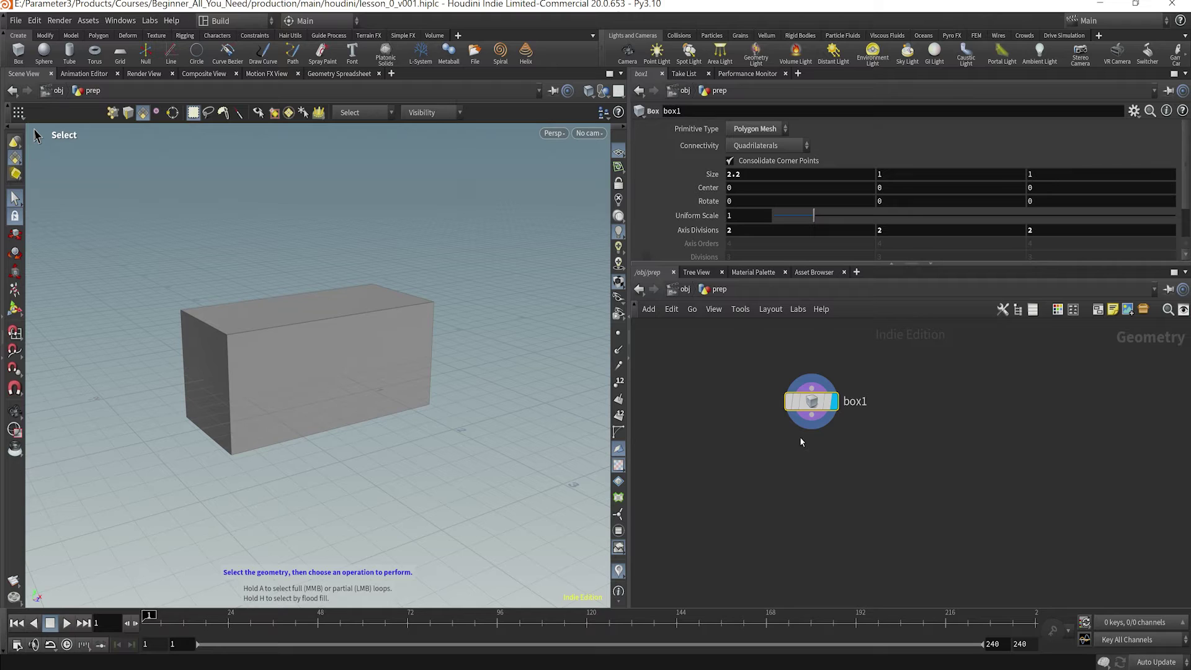
Add a Null named OUT wired under box1 and make it the display node
{"action": "key", "text": "Tab"}
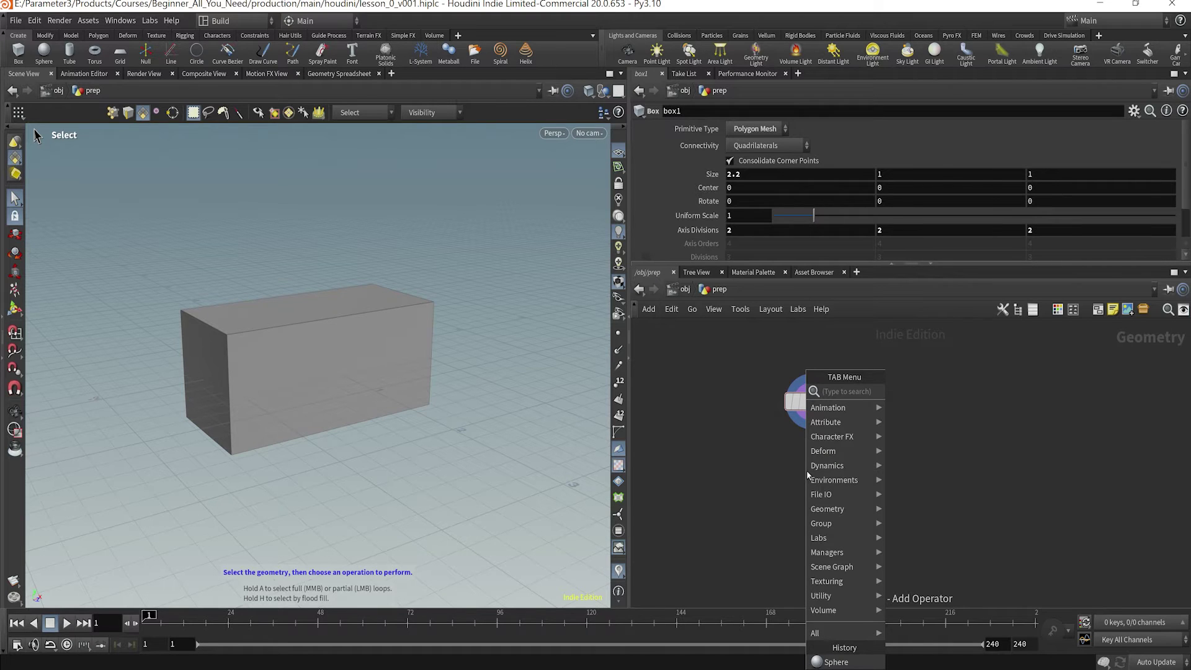
{"action": "type", "text": "null"}
{"action": "key", "text": "Return"}
{"action": "left_click", "coordinate": [806, 470]}
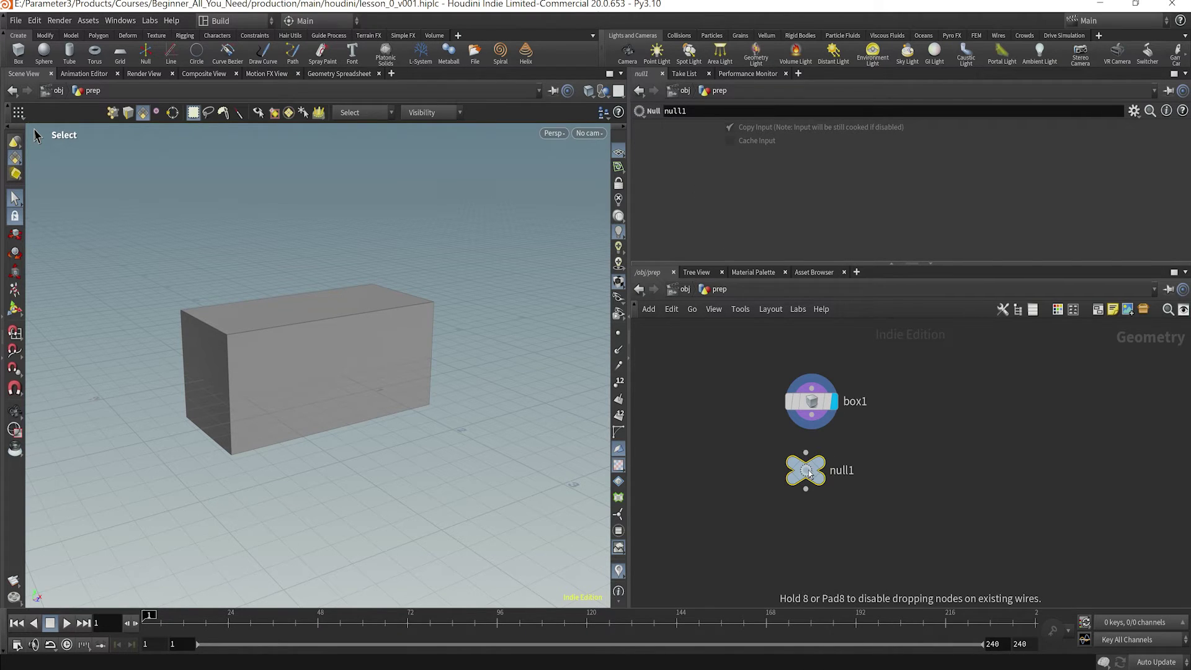
{"action": "left_click", "coordinate": [815, 499]}
{"action": "double_click", "coordinate": [852, 499]}
{"action": "type", "text": "OUT"}
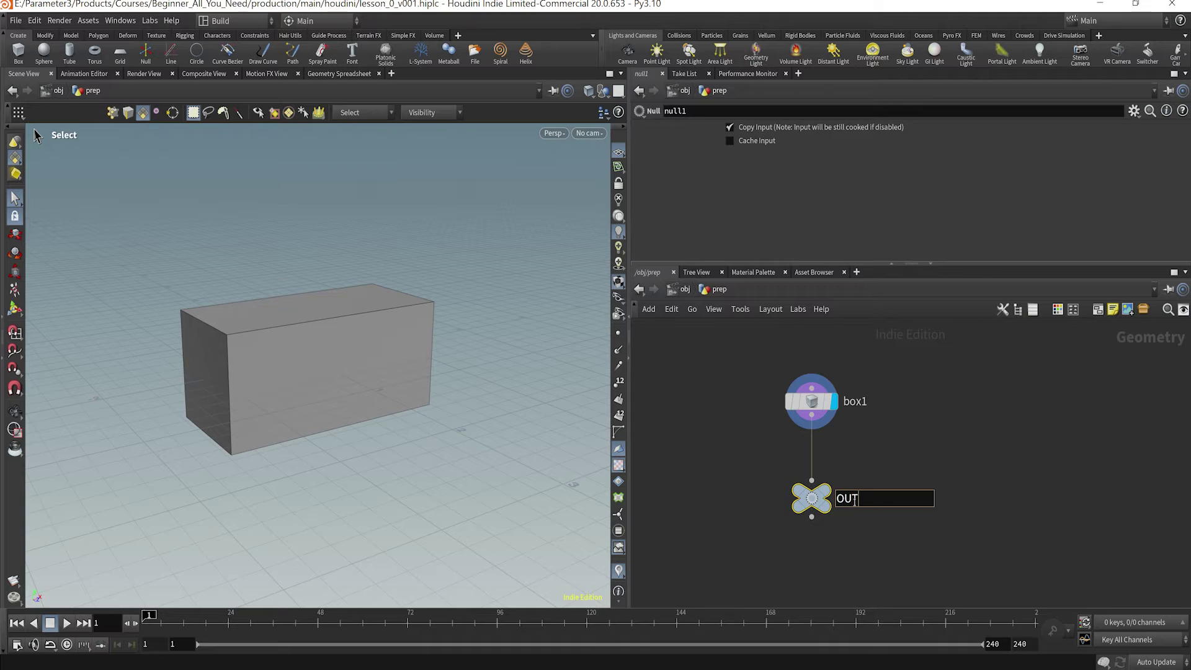
{"action": "key", "text": "Return"}
{"action": "left_click", "coordinate": [827, 489]}
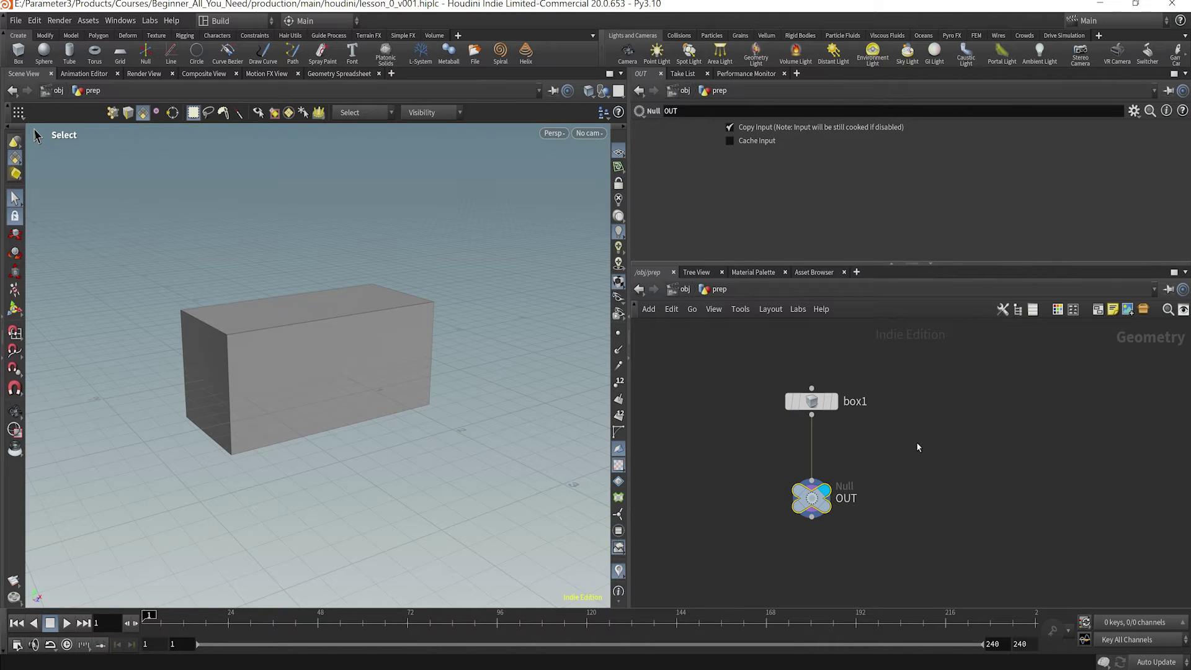
At /obj, hide prep and add a new Geometry object beside it
{"action": "left_click", "coordinate": [683, 288]}
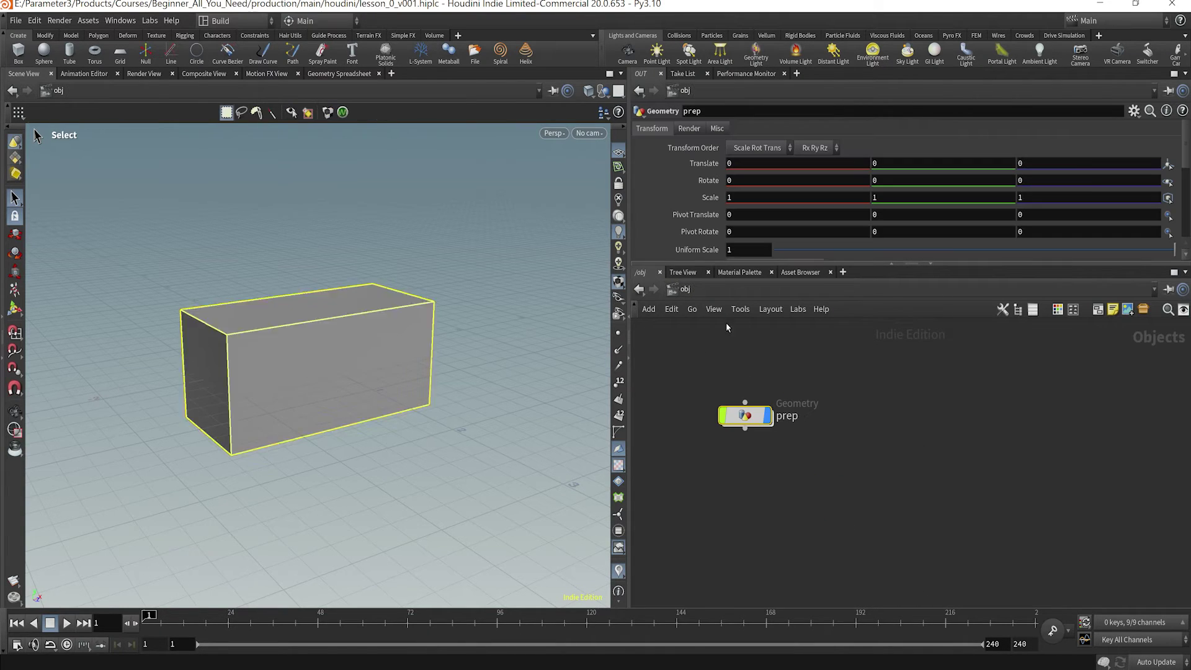
{"action": "left_click", "coordinate": [770, 415]}
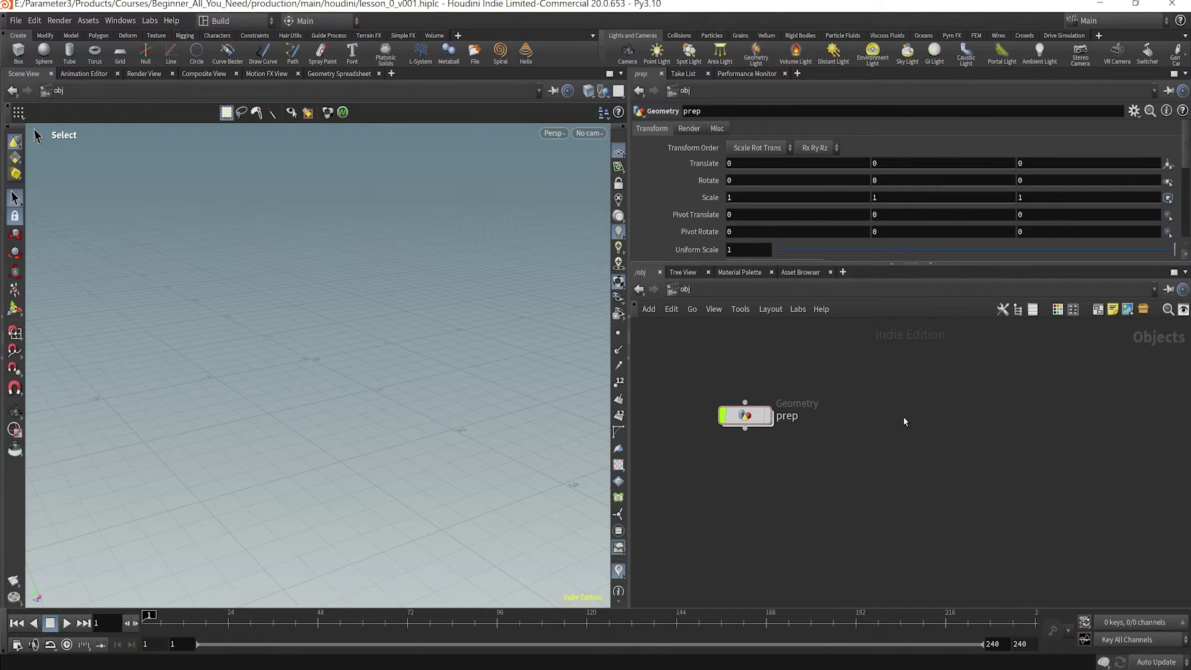
{"action": "key", "text": "Tab"}
{"action": "type", "text": "geo"}
{"action": "key", "text": "Return"}
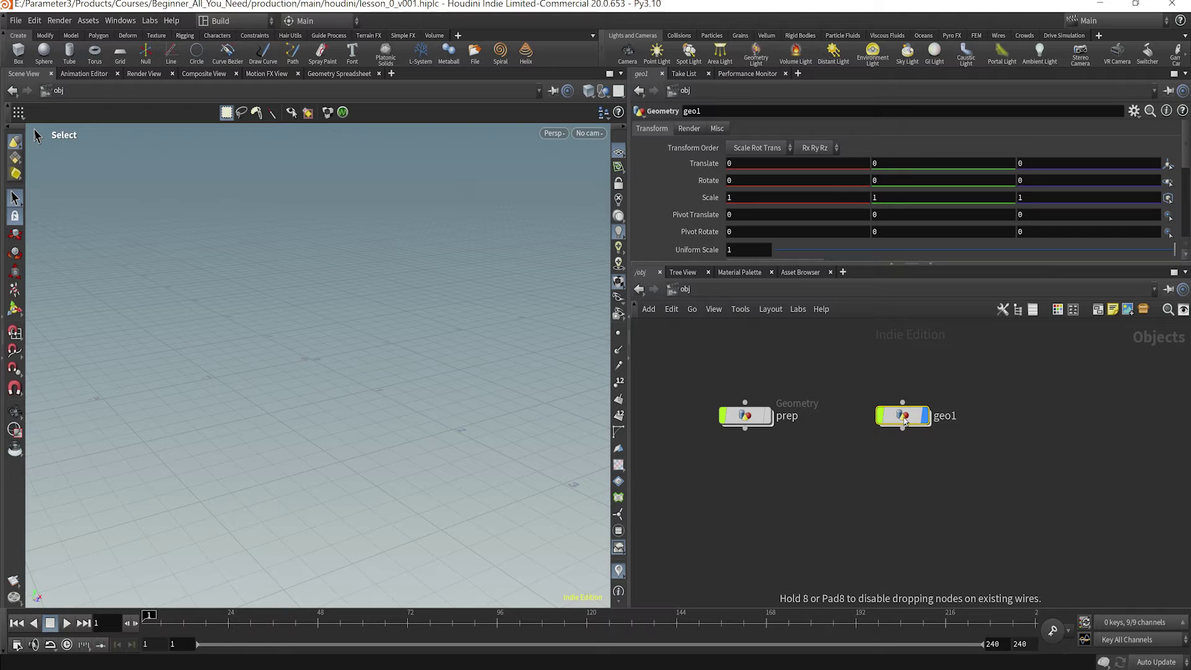
{"action": "left_click", "coordinate": [894, 421]}
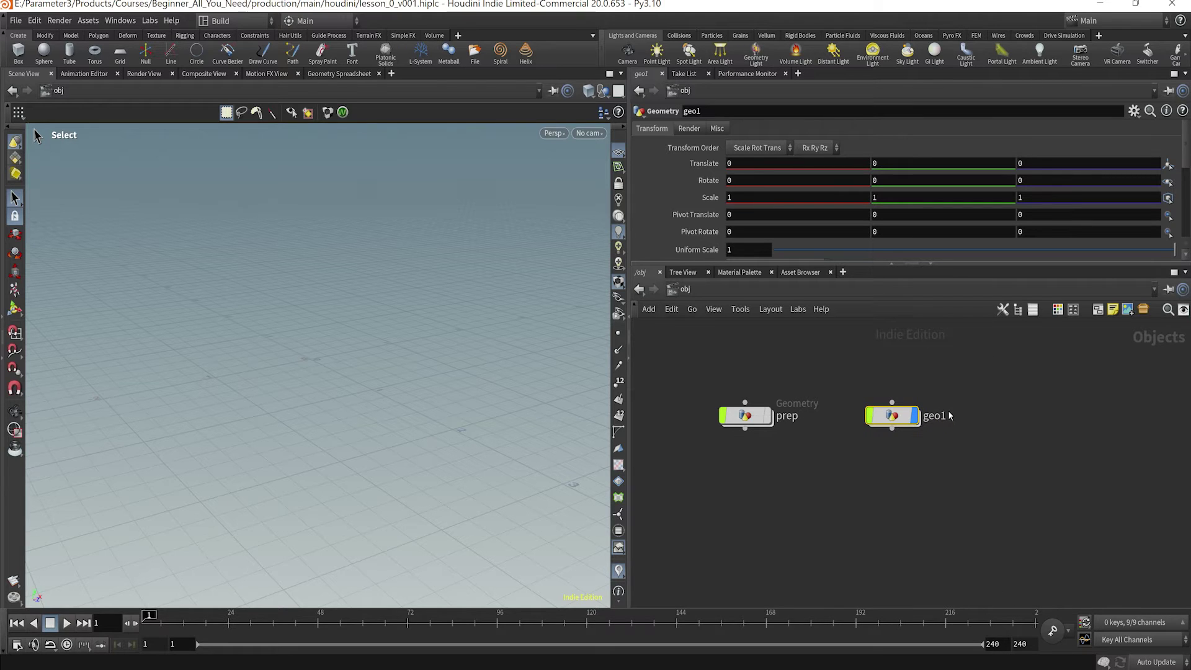
Rename the new geometry object RENDER_object and go inside it
{"action": "double_click", "coordinate": [934, 417]}
{"action": "type", "text": "REMDER"}
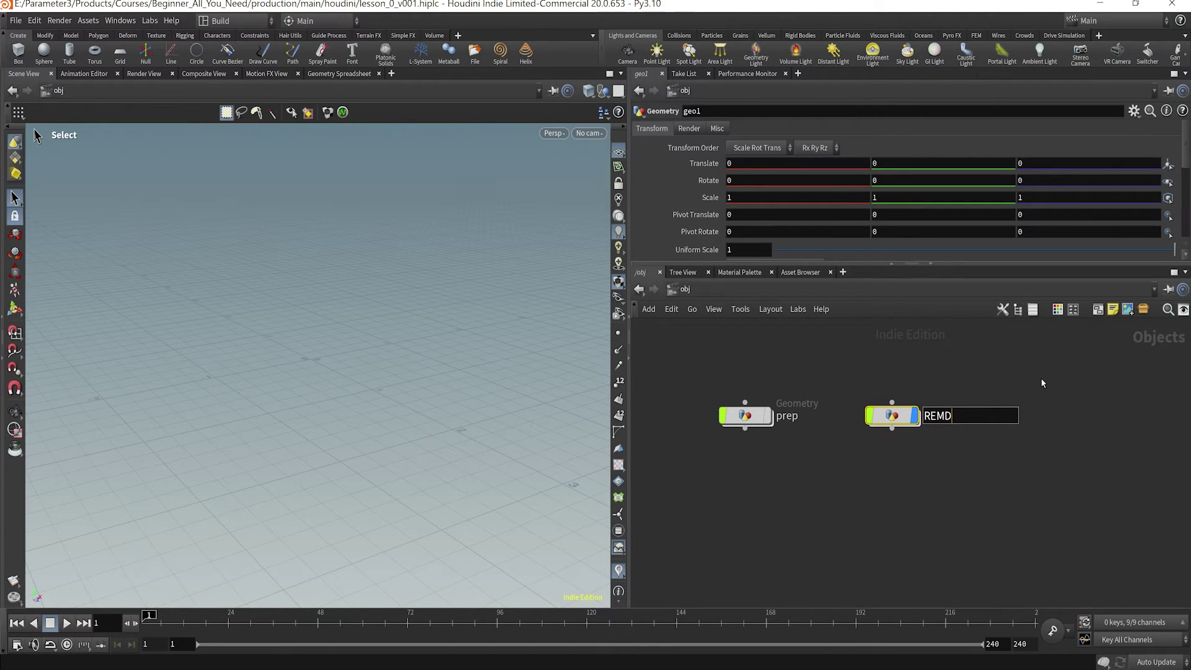
{"action": "key", "text": "BackSpace"}
{"action": "key", "text": "BackSpace"}
{"action": "key", "text": "BackSpace"}
{"action": "key", "text": "BackSpace"}
{"action": "type", "text": "NDER_object"}
{"action": "key", "text": "Return"}
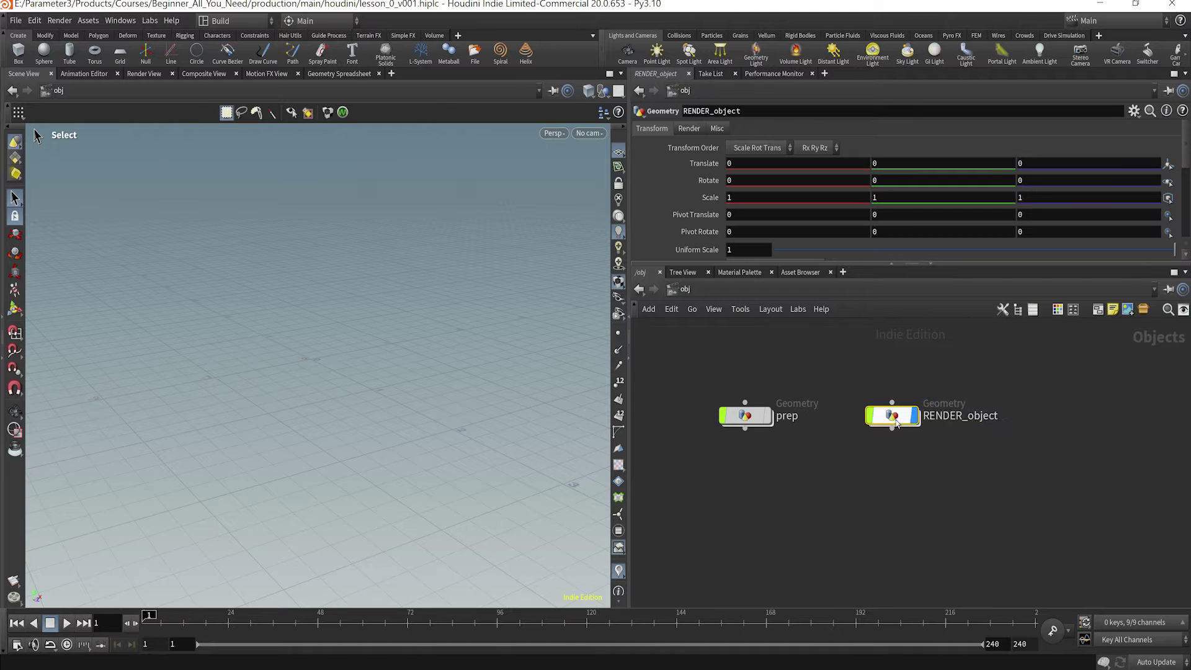
{"action": "double_click", "coordinate": [892, 416]}
Add an Object Merge node inside RENDER_object
{"action": "key", "text": "Tab"}
{"action": "type", "text": "ob"}
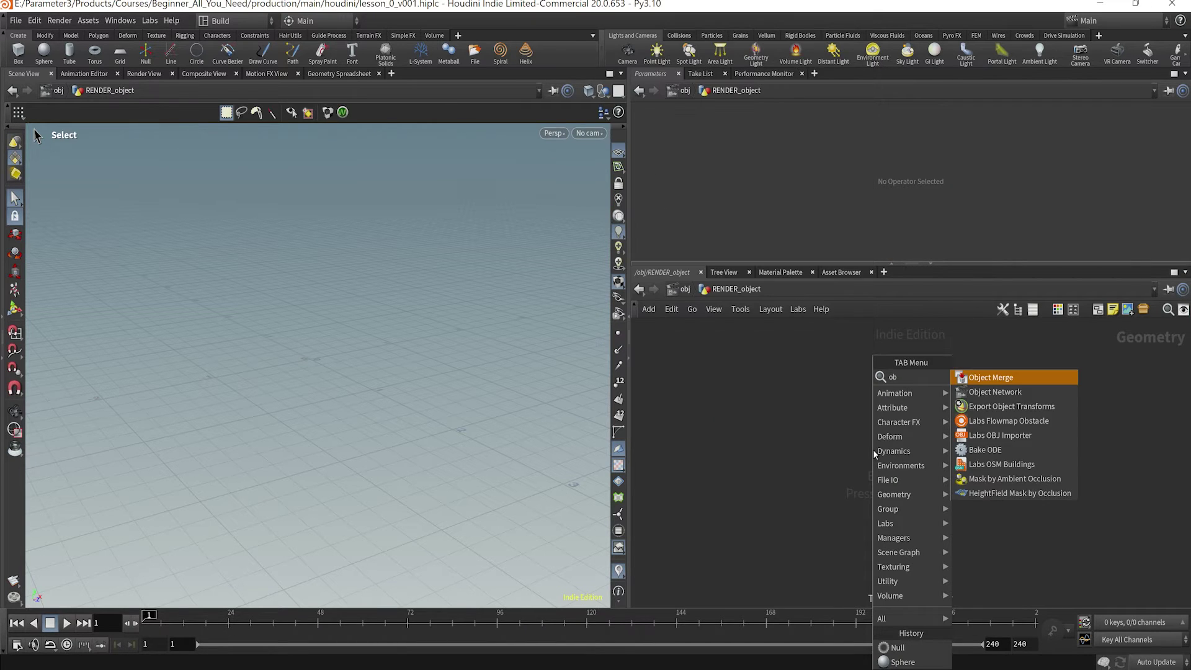
{"action": "key", "text": "Return"}
{"action": "left_click", "coordinate": [875, 454]}
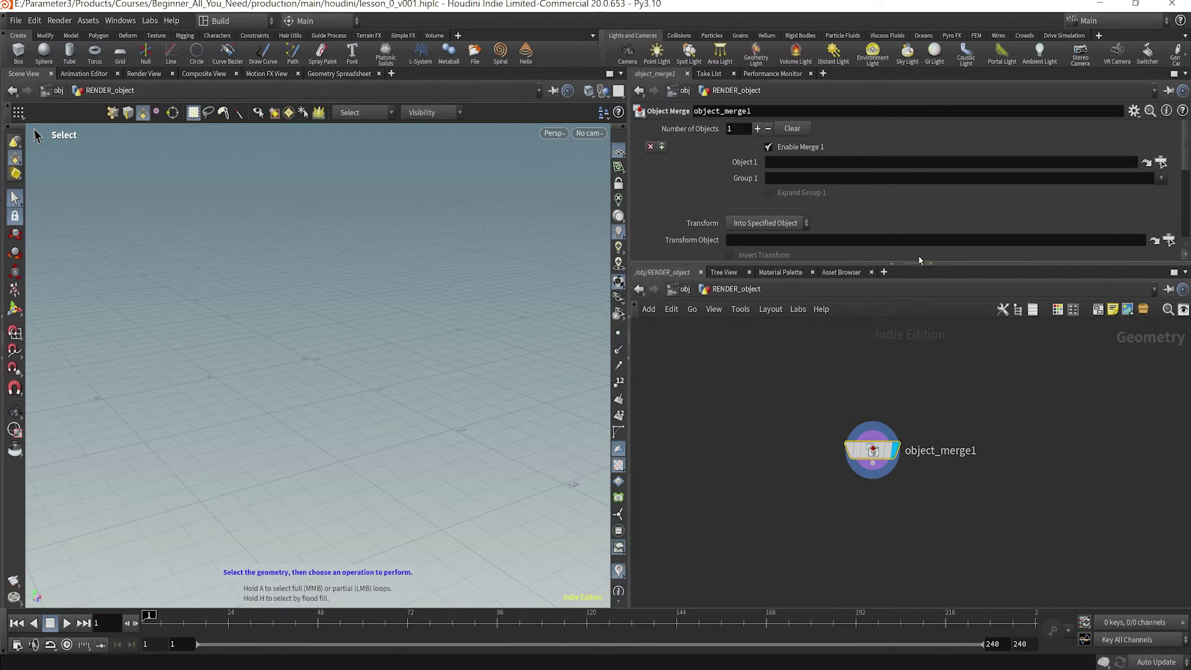
Start the Object 1 path as ../../ and check the objects at /obj
{"action": "left_click", "coordinate": [866, 163]}
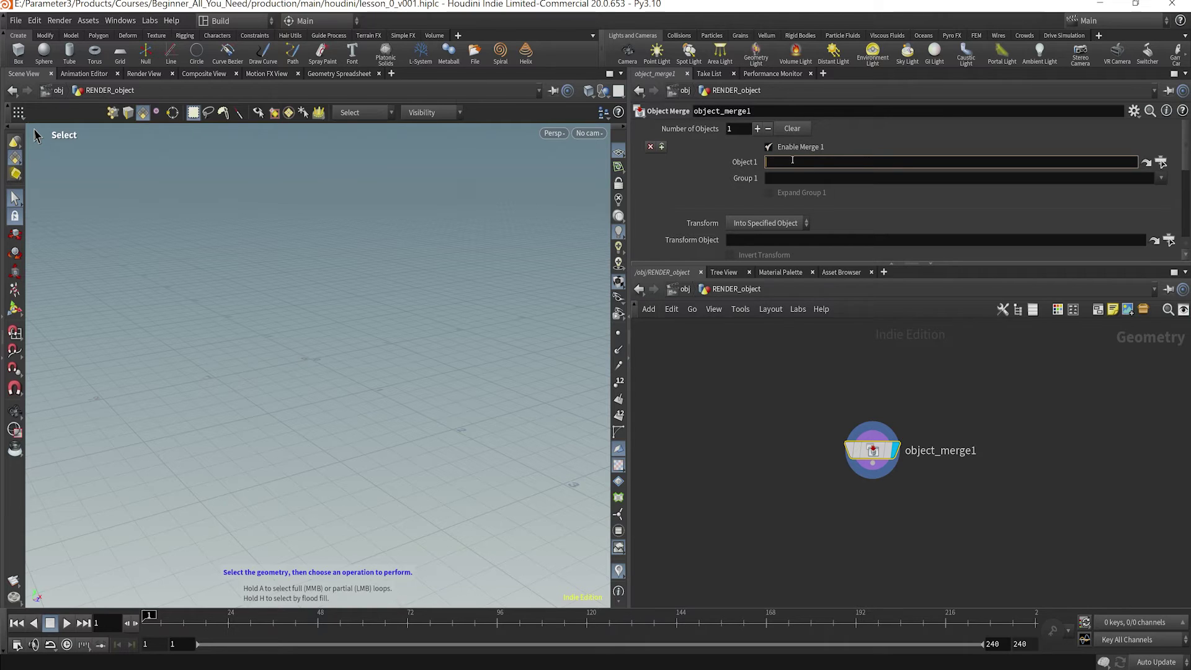
{"action": "type", "text": "../"}
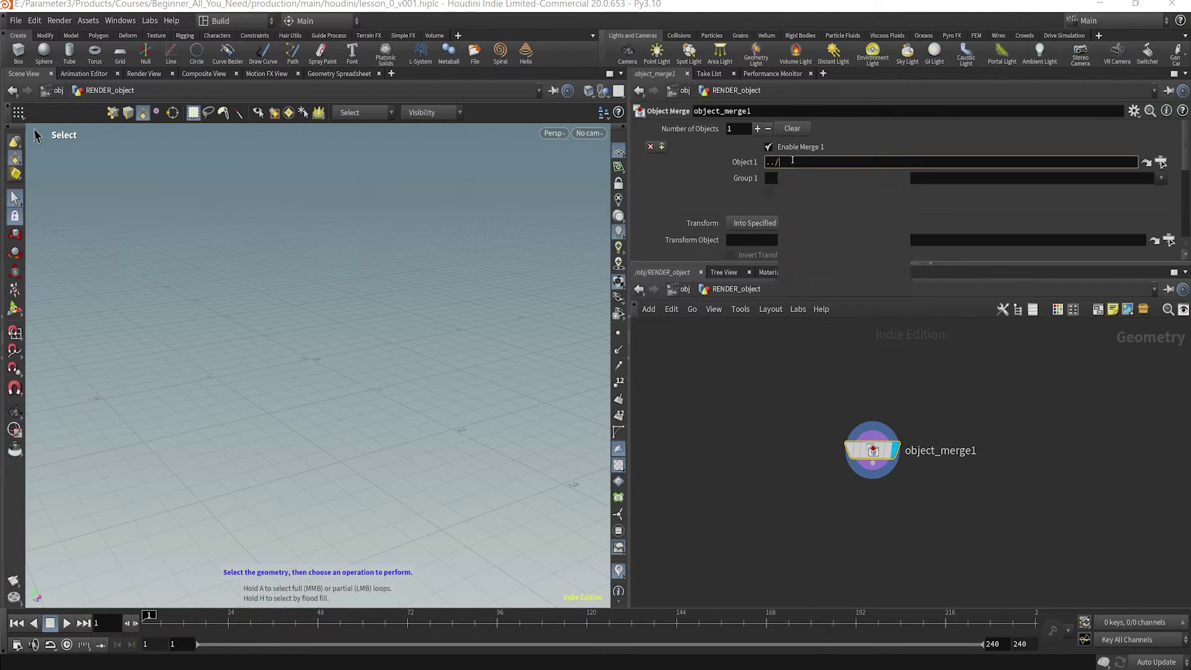
{"action": "type", "text": "../"}
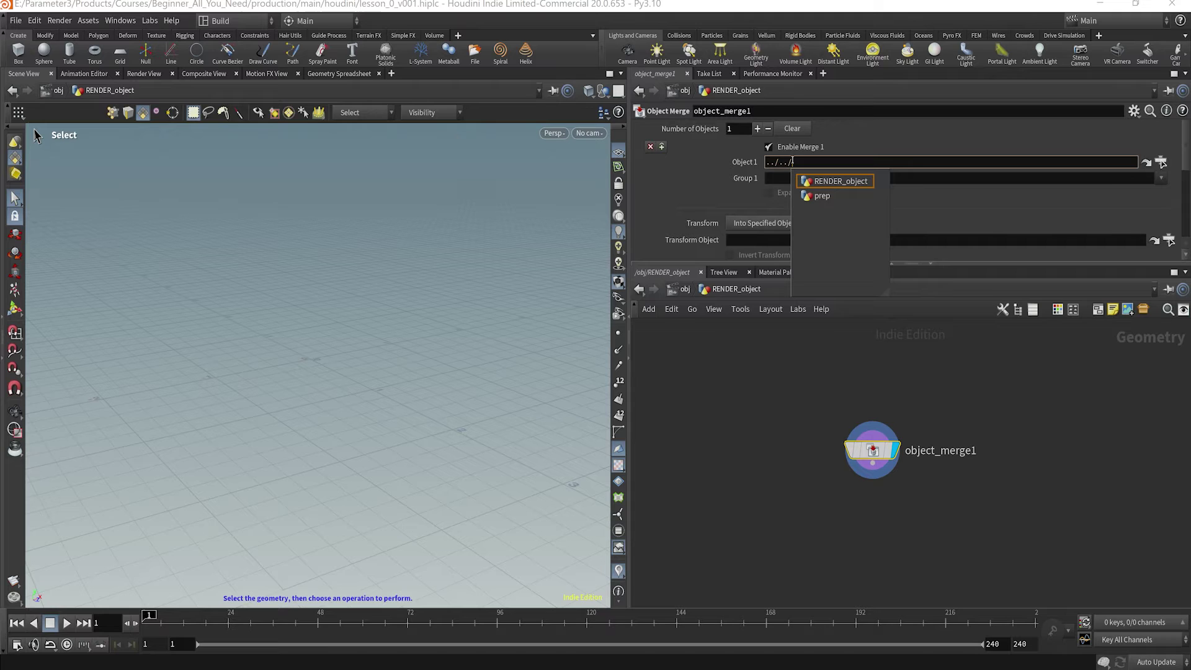
{"action": "key", "text": "Down"}
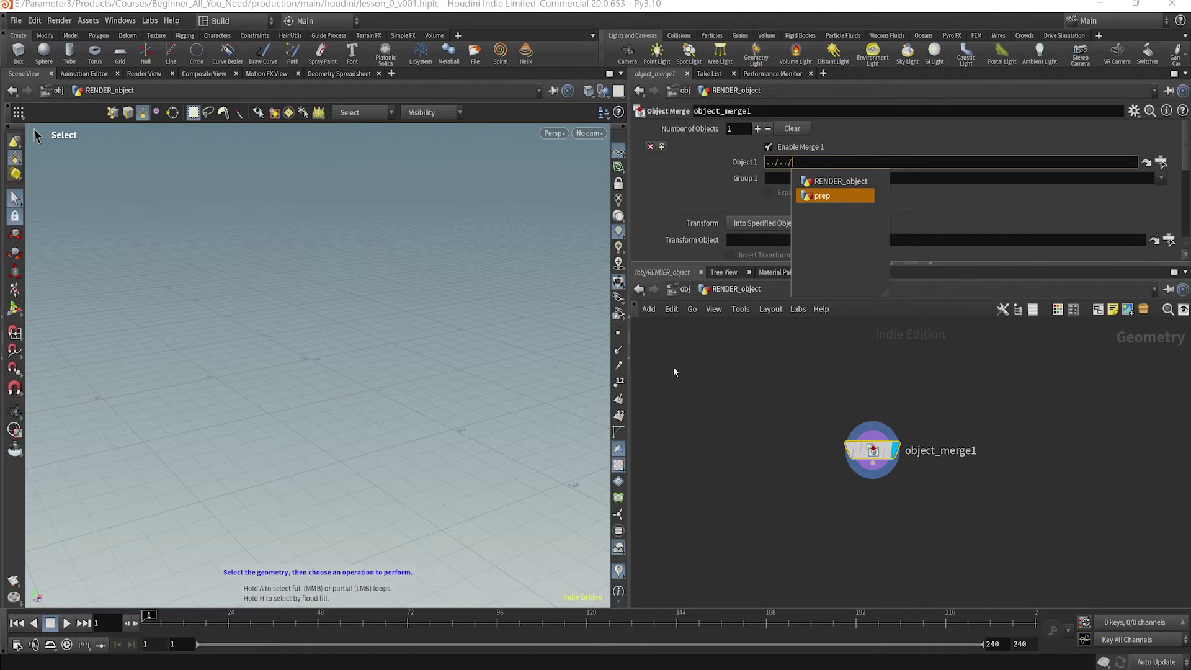
{"action": "key", "text": "Return"}
{"action": "left_click", "coordinate": [684, 289]}
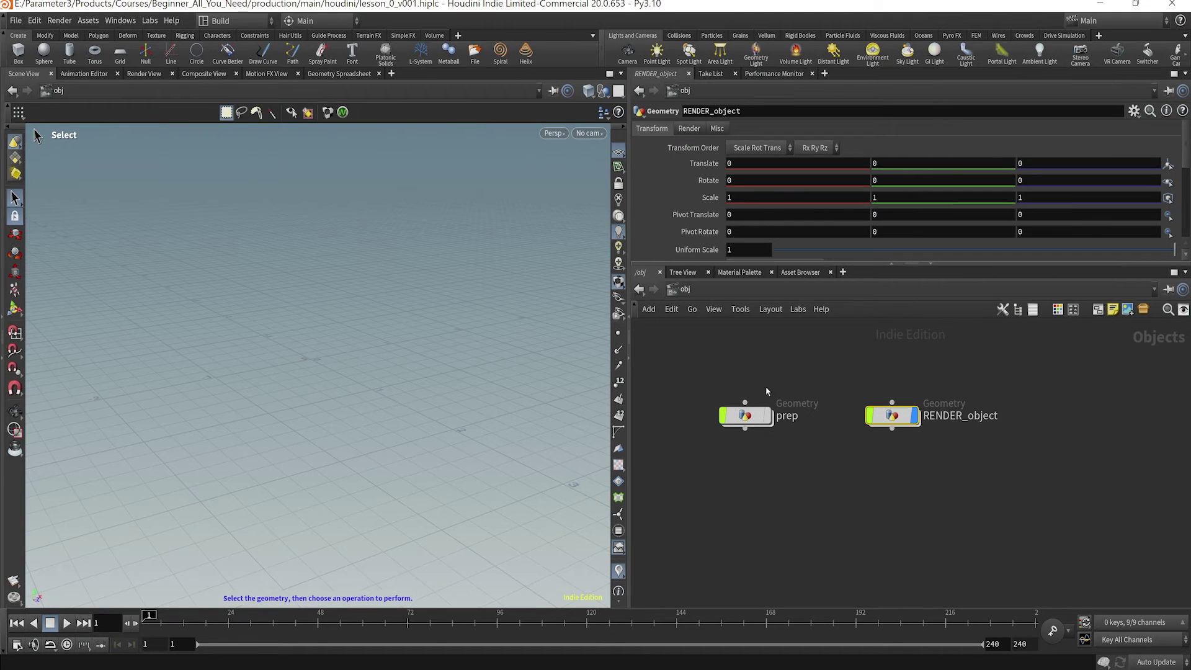
{"action": "double_click", "coordinate": [895, 413]}
Replace the Object 1 path with ../ and commit it
{"action": "double_click", "coordinate": [781, 163]}
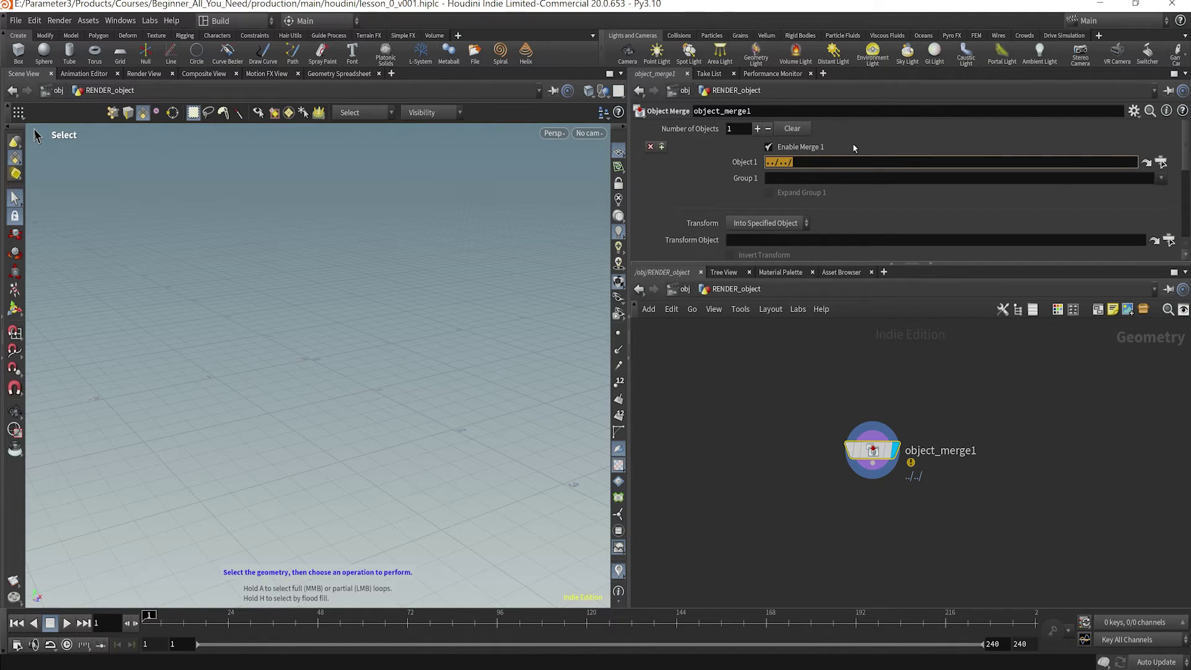
{"action": "left_click", "coordinate": [828, 162]}
{"action": "left_click_drag", "start_coordinate": [828, 163], "coordinate": [763, 162]}
{"action": "type", "text": "../"}
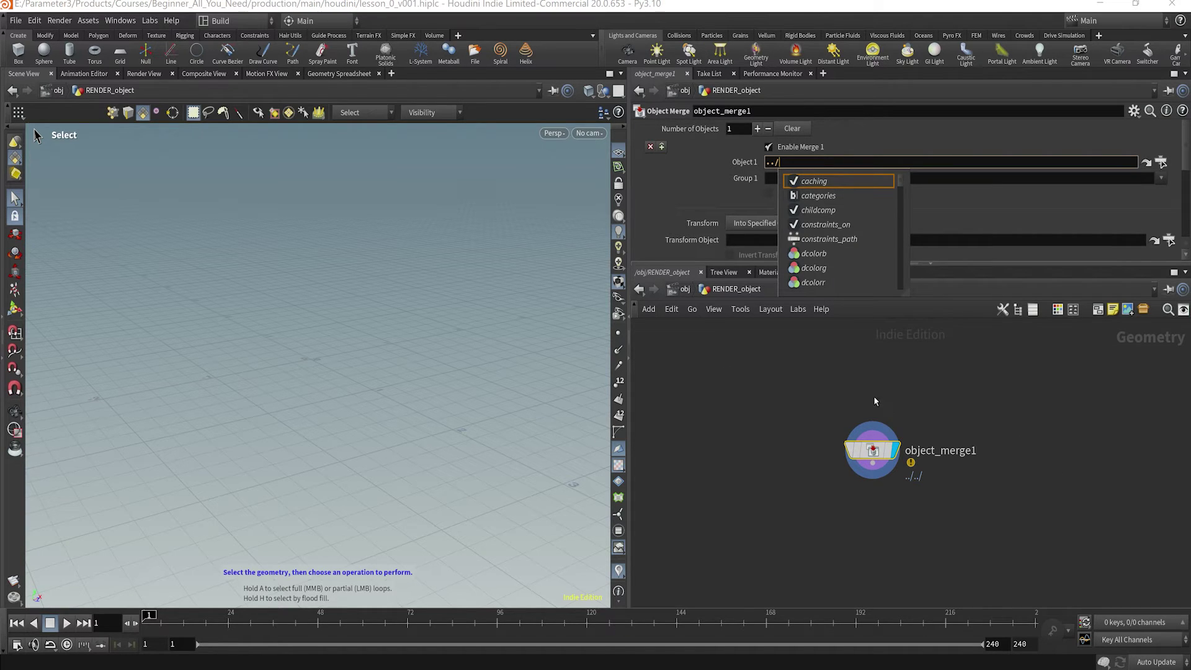
{"action": "left_click", "coordinate": [747, 468]}
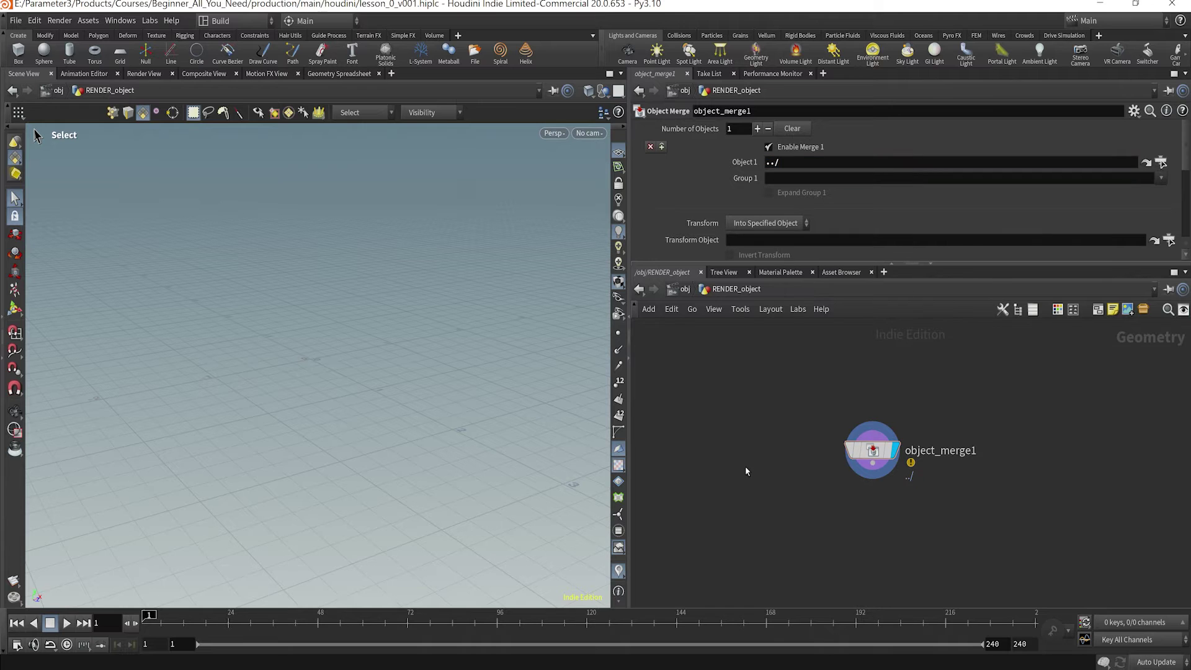
{"action": "key", "text": "Tab"}
Add a Tommy test geometry node to the RENDER_object network
{"action": "type", "text": "n"}
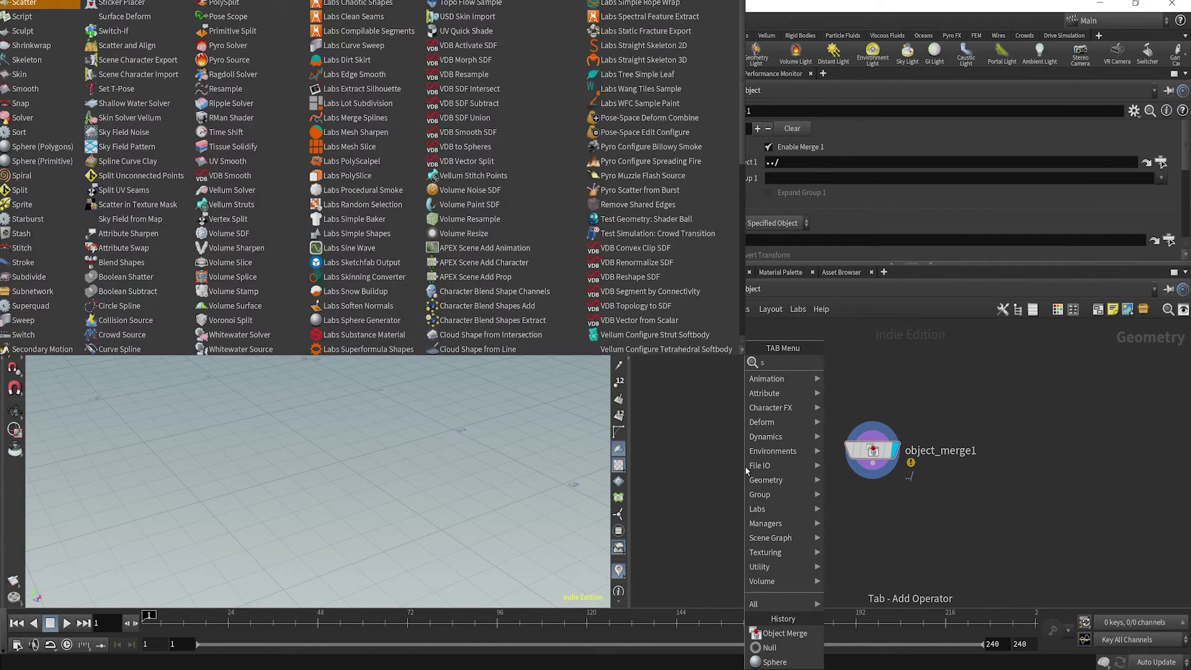
{"action": "type", "text": "ull"}
{"action": "key", "text": "Return"}
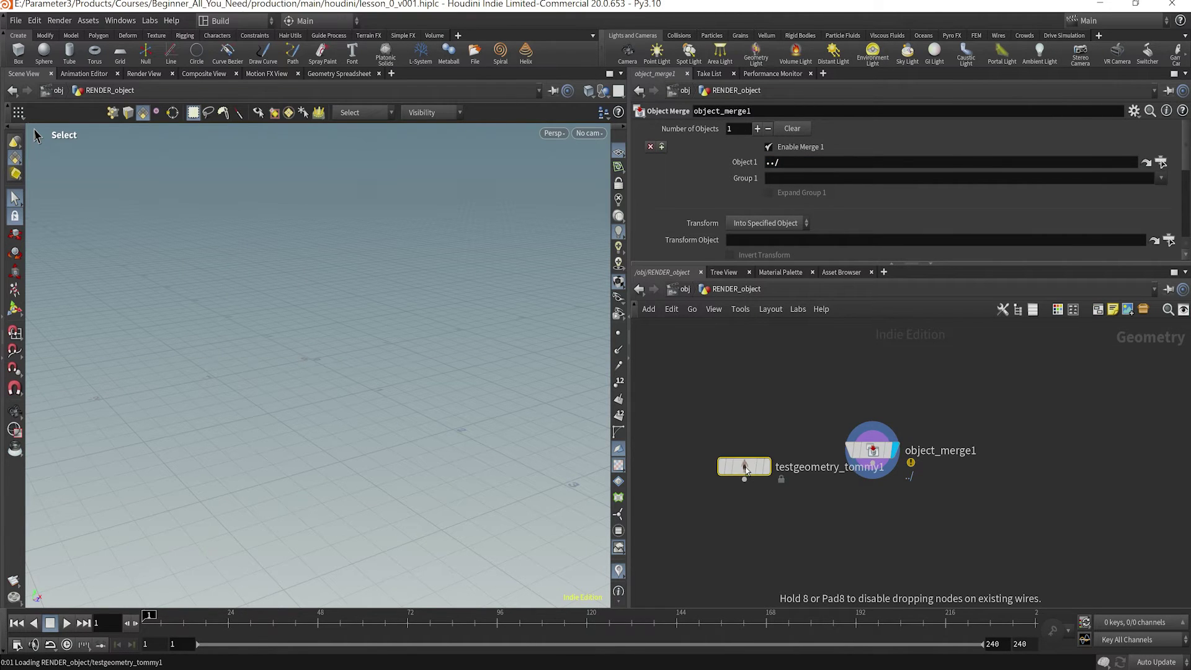
{"action": "left_click", "coordinate": [719, 374]}
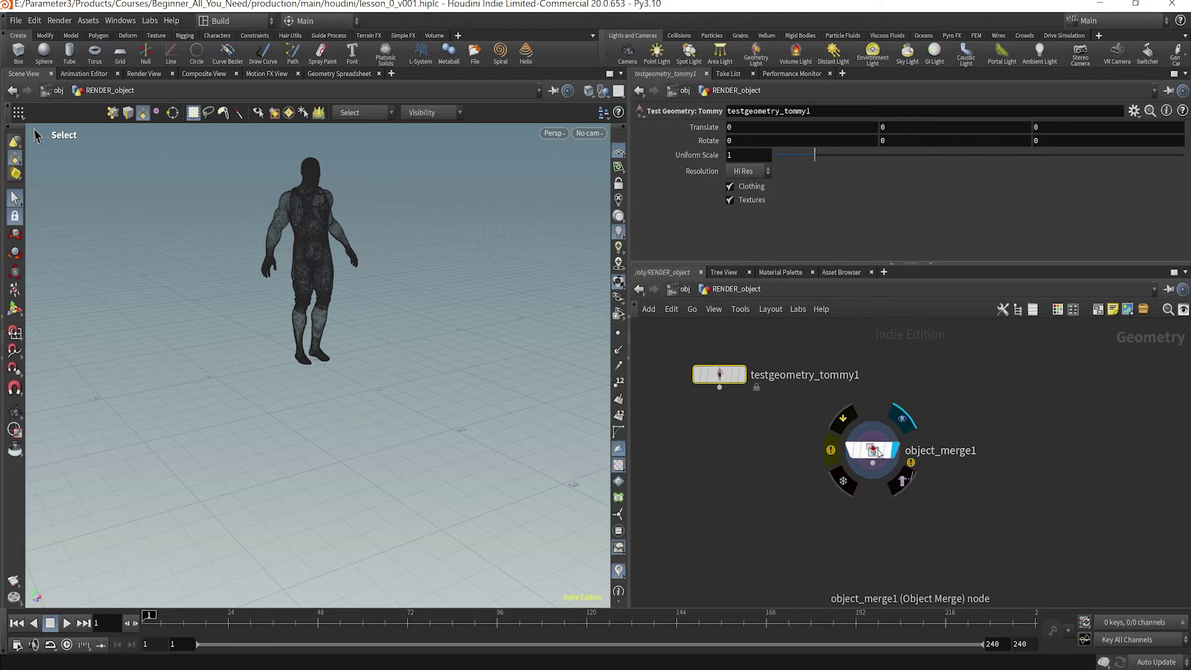
Retype object_merge1's Object 1 path as ../ and browse the path suggestions
{"action": "left_click", "coordinate": [866, 437]}
{"action": "left_click", "coordinate": [782, 163]}
{"action": "left_click_drag", "start_coordinate": [782, 162], "coordinate": [672, 160]}
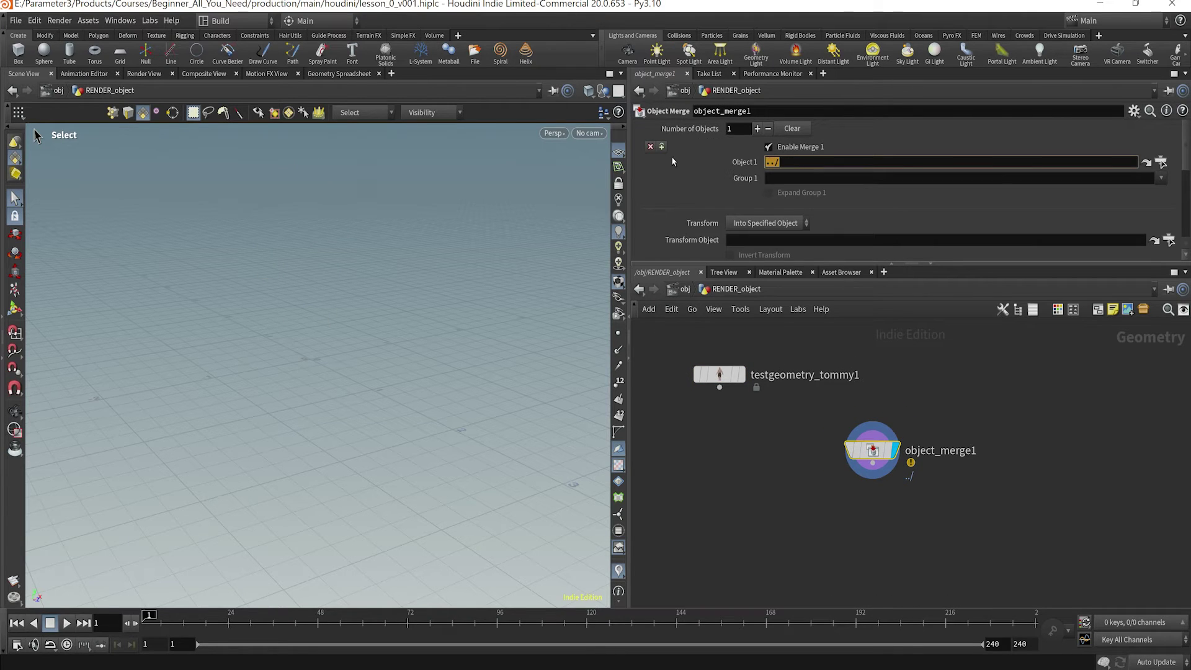
{"action": "type", "text": "../"}
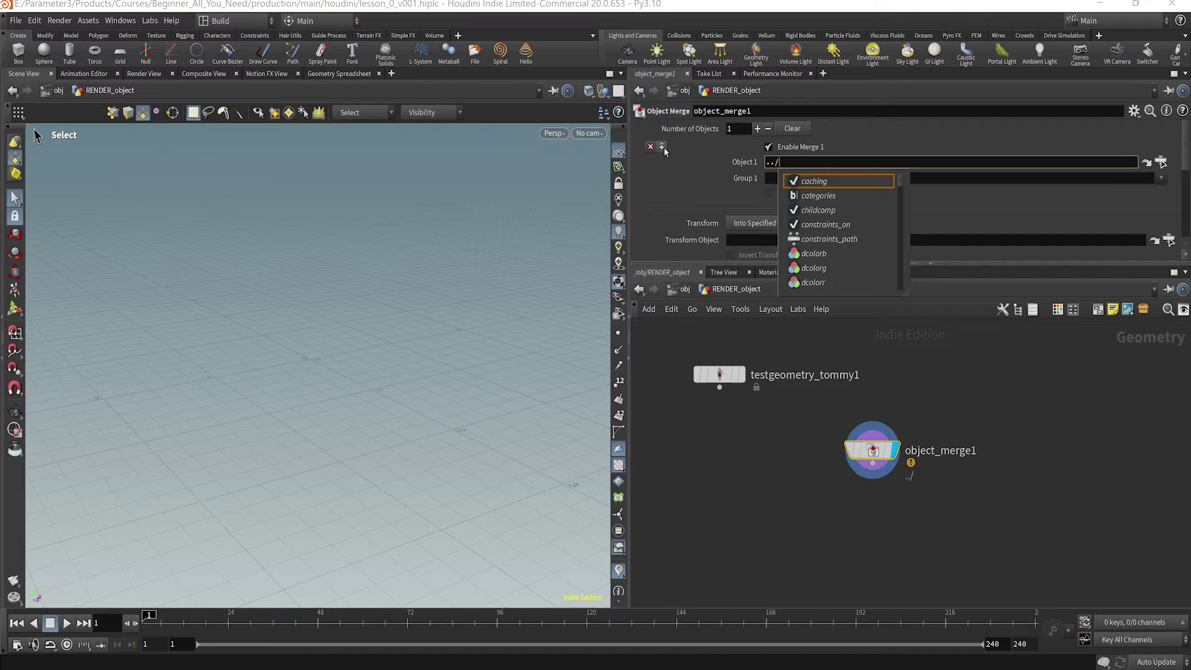
{"action": "mouse_move", "coordinate": [901, 183]}
{"action": "left_mouse_down"}
{"action": "mouse_move", "coordinate": [905, 288]}
{"action": "mouse_move", "coordinate": [901, 181]}
{"action": "left_mouse_up"}
{"action": "type", "text": "t"}
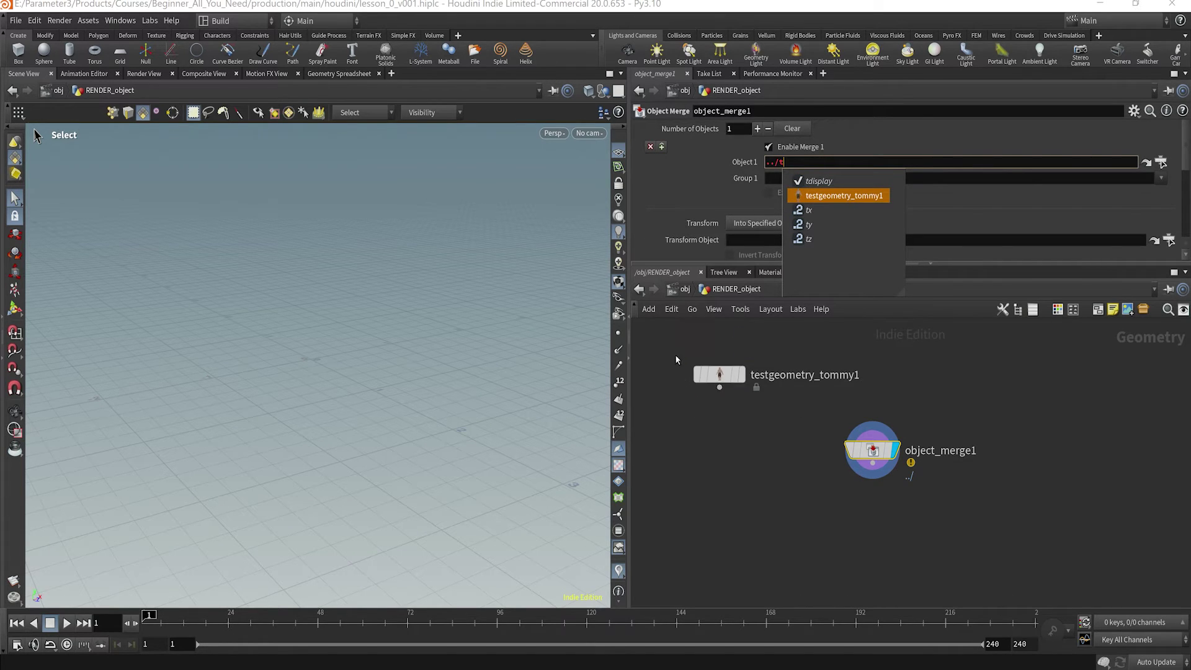
{"action": "mouse_move", "coordinate": [733, 349]}
{"action": "key", "text": "Escape"}
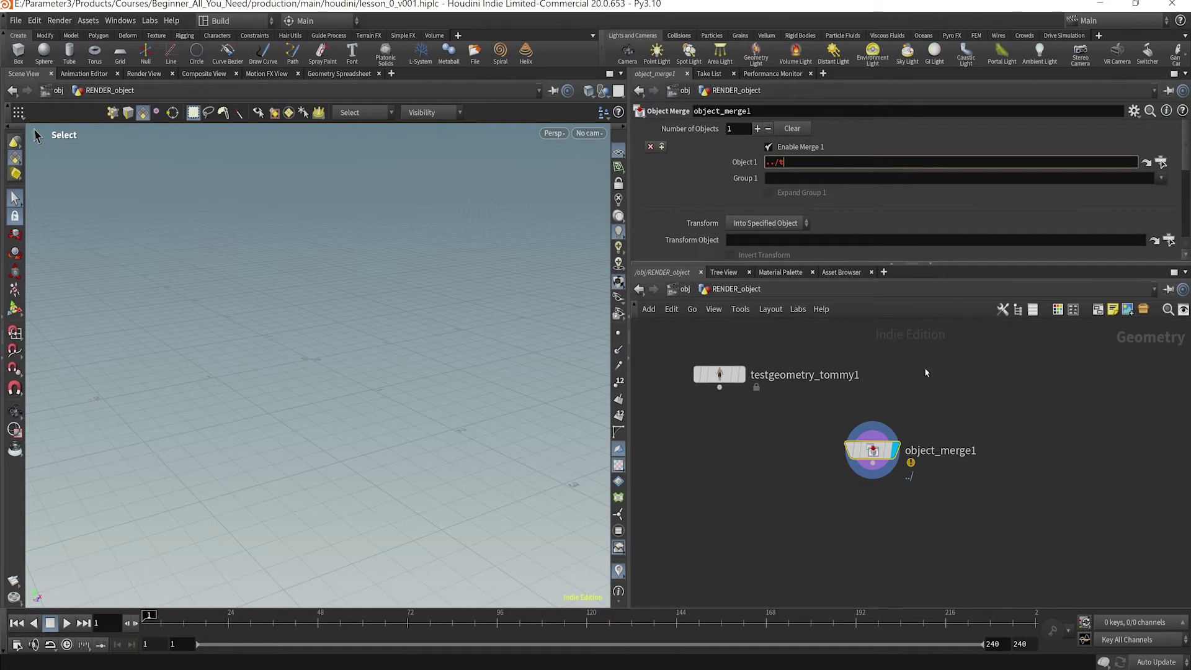
Complete the Object 1 path to ../../prep using the path suggestions
{"action": "left_click", "coordinate": [683, 289]}
{"action": "double_click", "coordinate": [892, 415]}
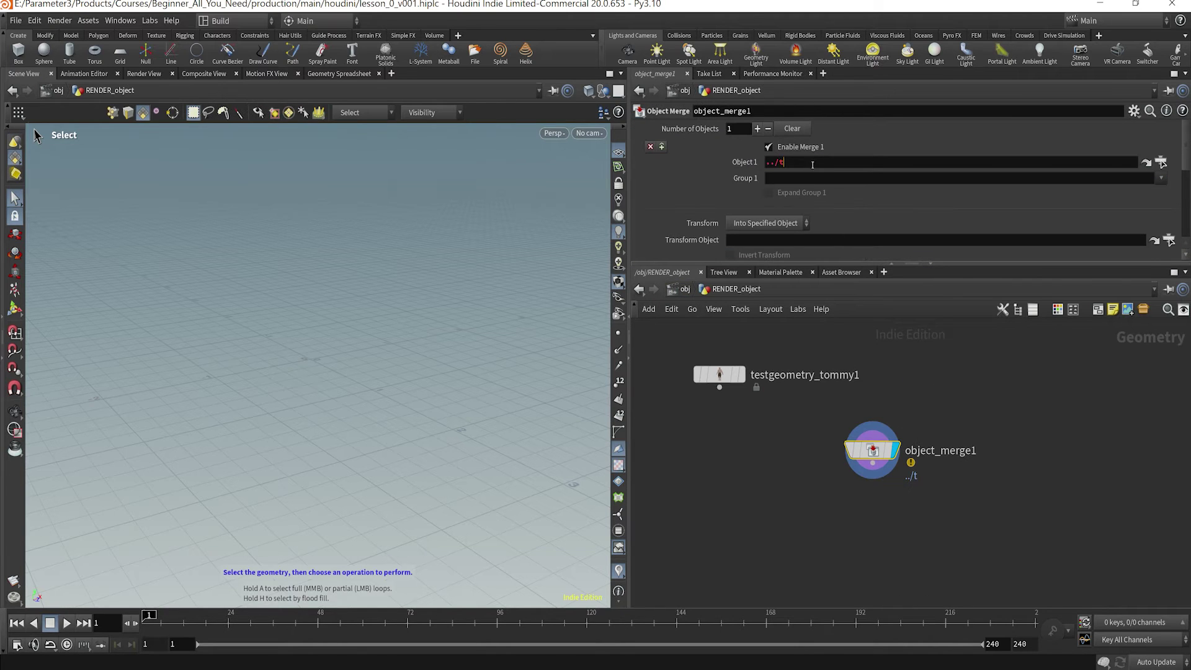
{"action": "key", "text": "BackSpace"}
{"action": "type", "text": "../"}
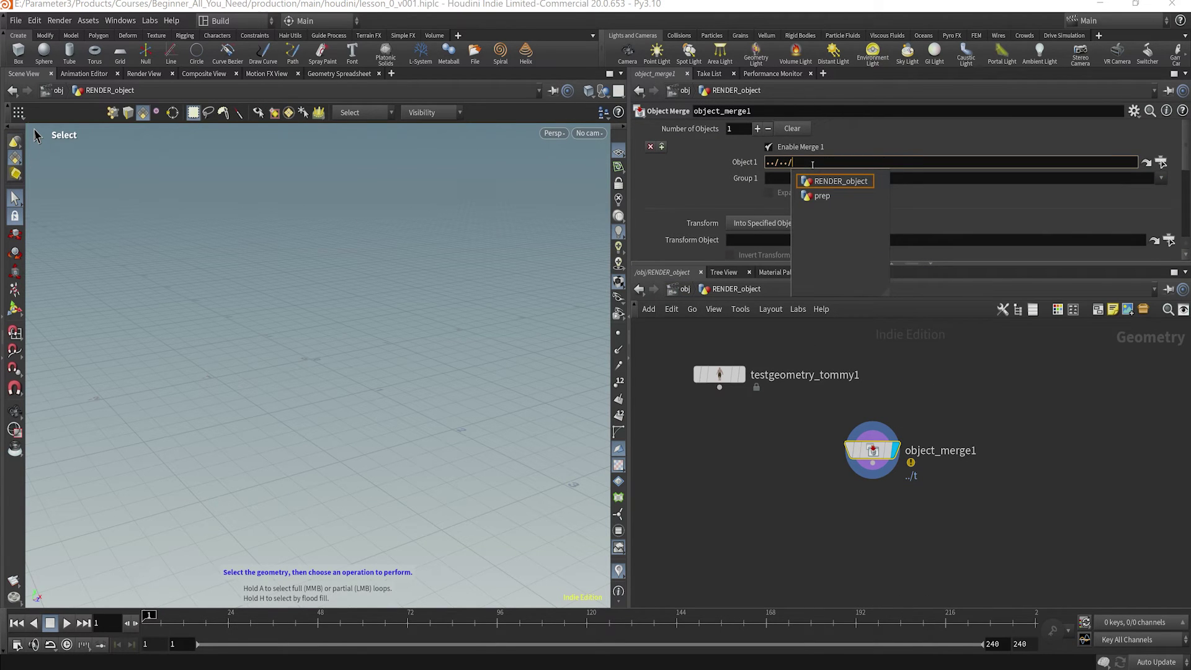
{"action": "left_click", "coordinate": [818, 198]}
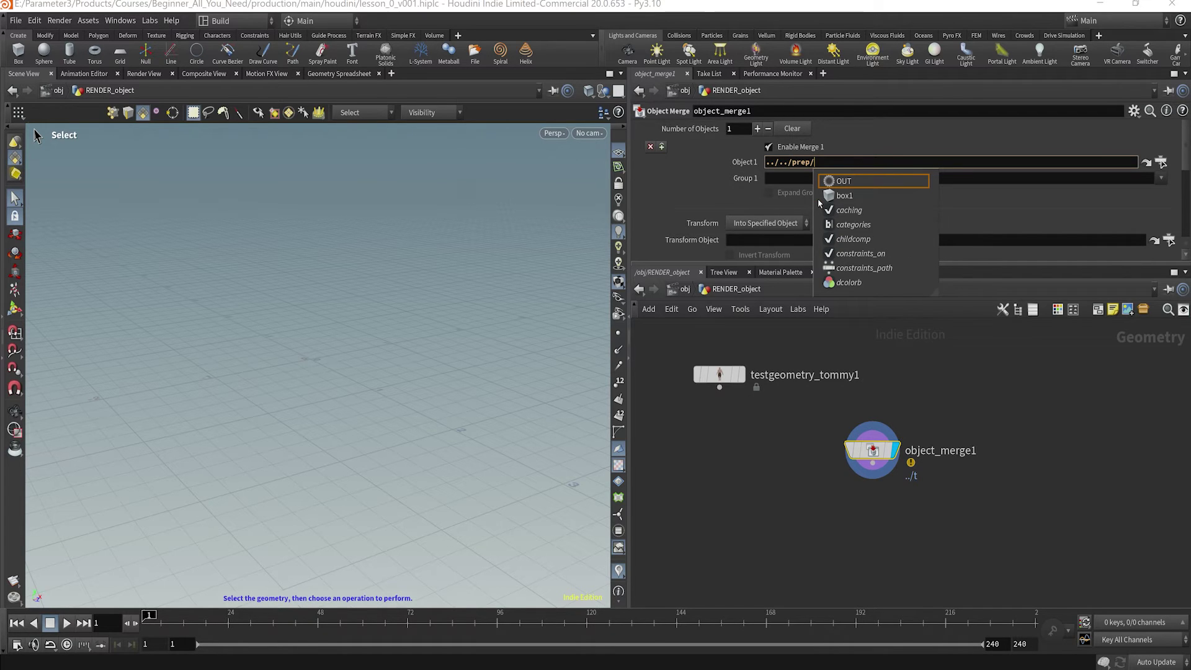
{"action": "left_click", "coordinate": [777, 390]}
Check prep's network, then finish the Object 1 path as ../../prep/OUT
{"action": "key", "text": "u"}
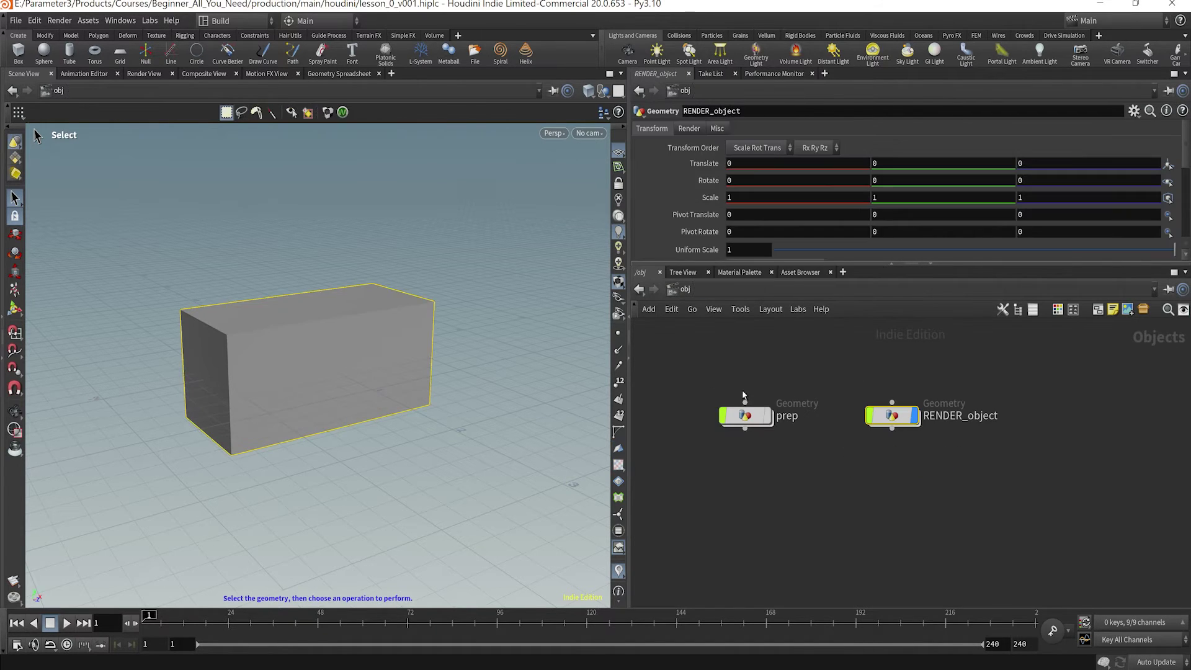
{"action": "left_click", "coordinate": [747, 415]}
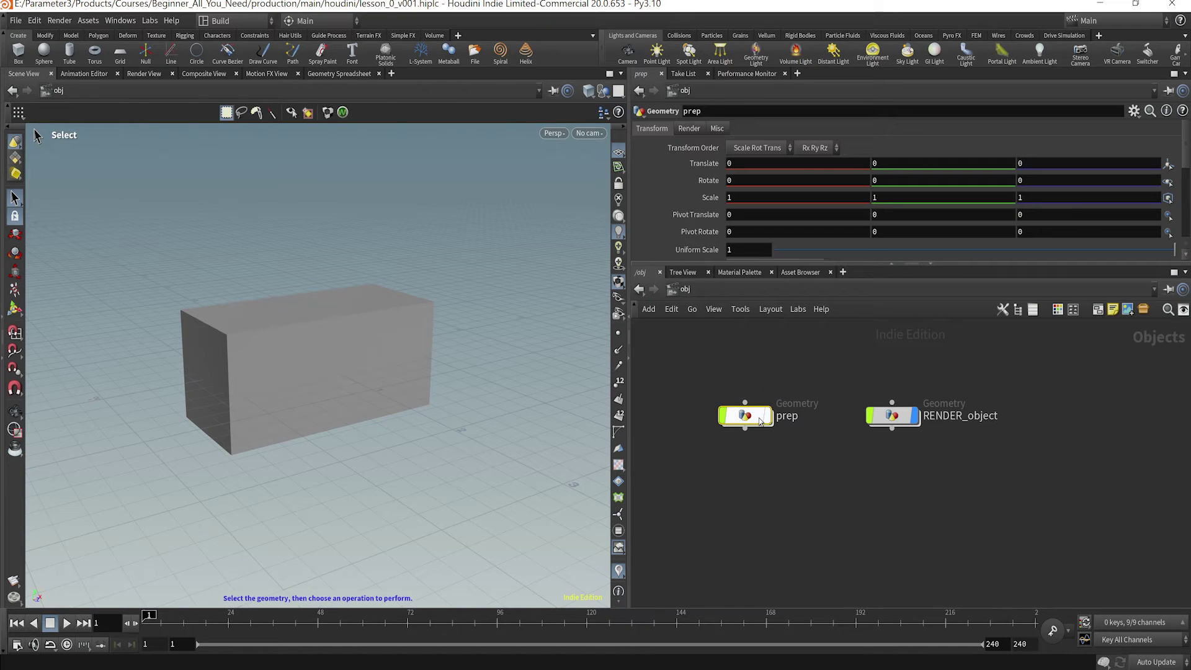
{"action": "double_click", "coordinate": [761, 421]}
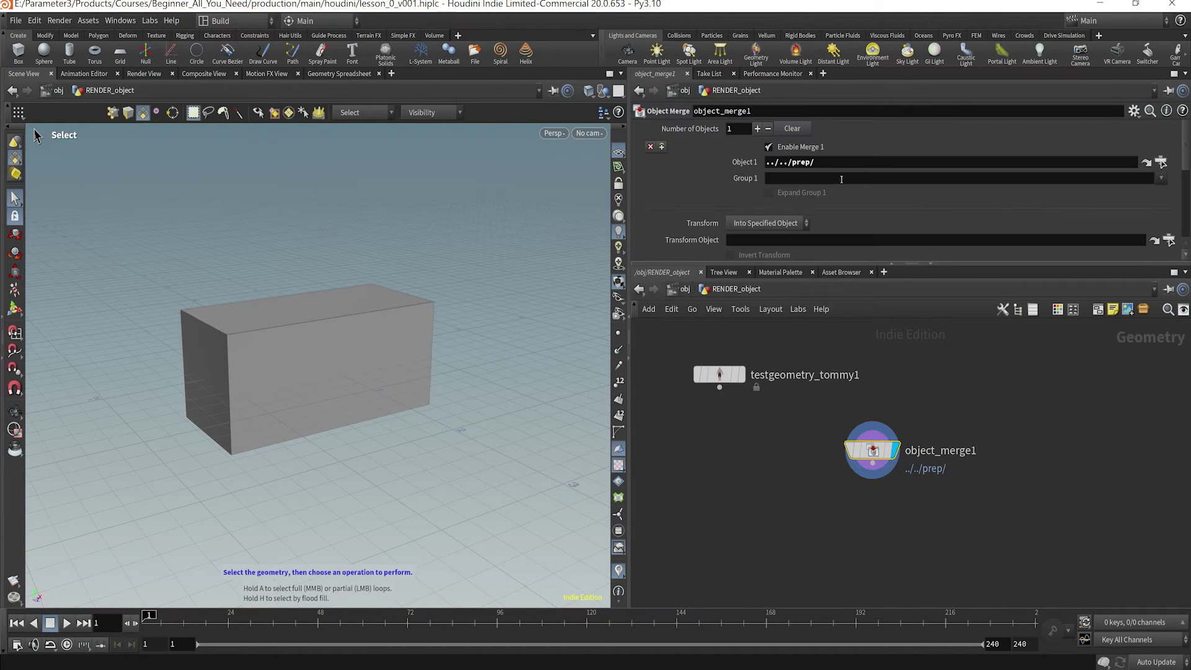
{"action": "left_click", "coordinate": [842, 166]}
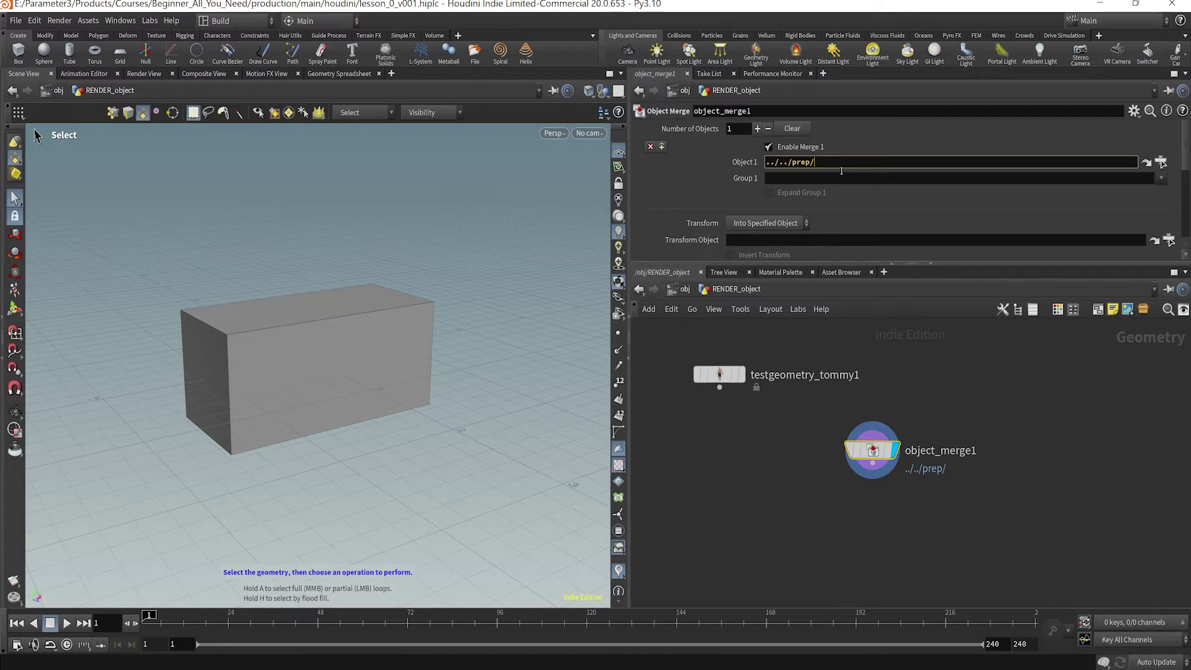
{"action": "type", "text": "OUT"}
{"action": "key", "text": "Return"}
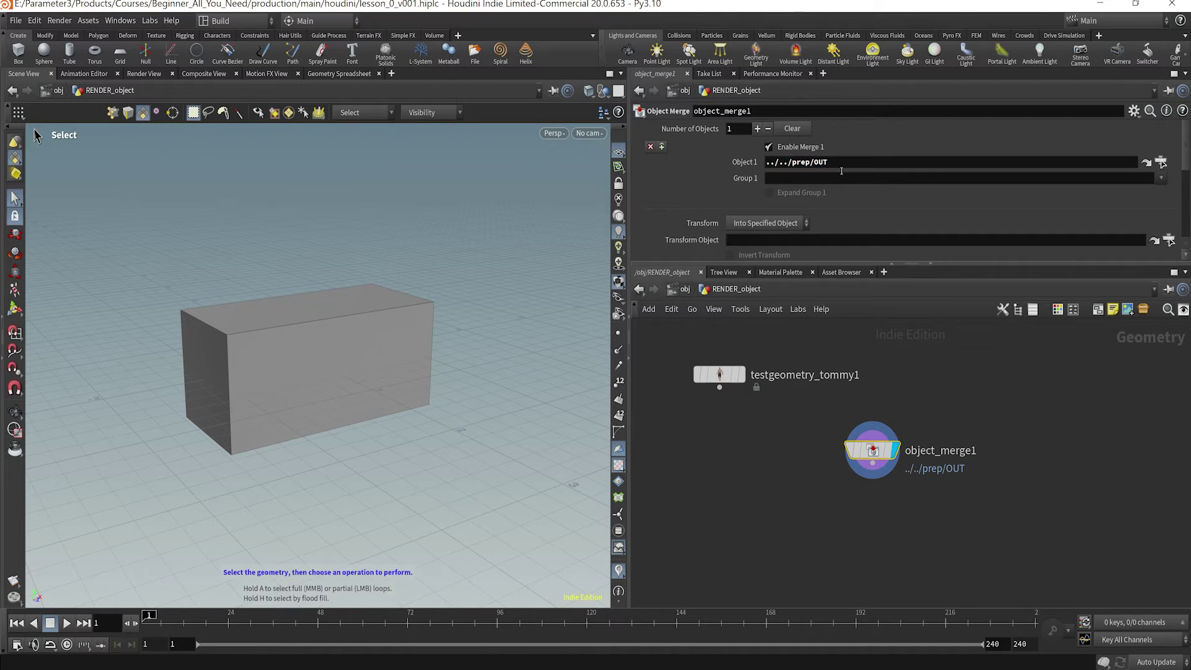
{"action": "left_click", "coordinate": [720, 374]}
Delete the test geometry node and spread prep and RENDER_object apart at the object level
{"action": "key", "text": "Delete"}
{"action": "left_click", "coordinate": [685, 289]}
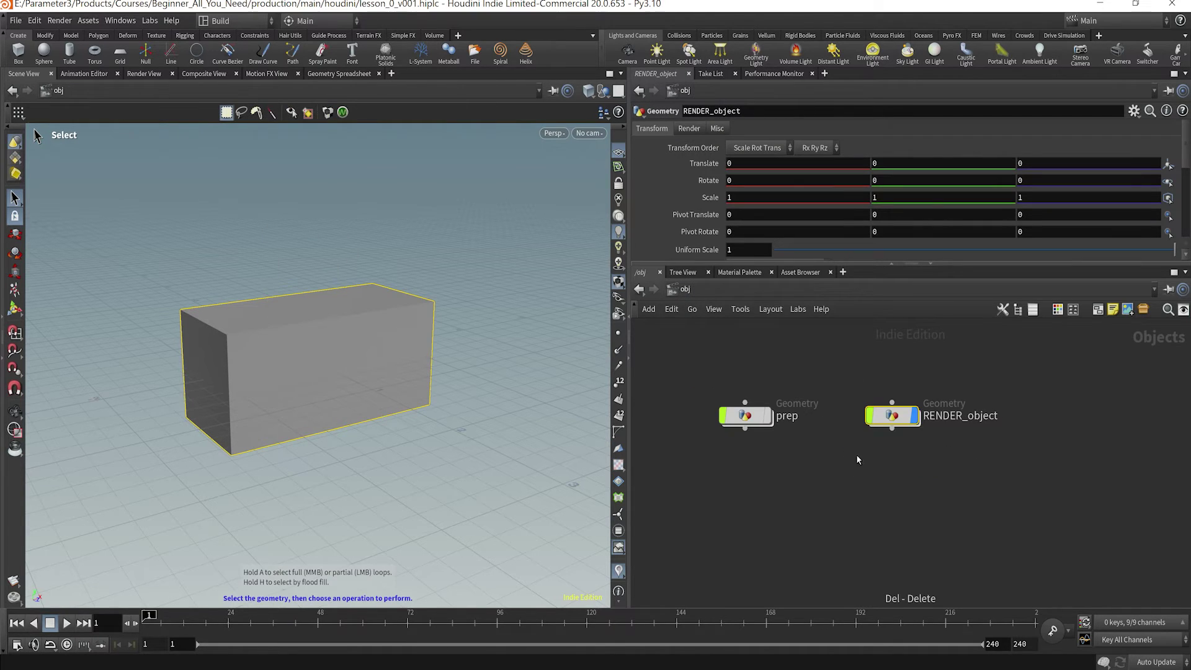
{"action": "middle_click_drag", "start_coordinate": [718, 465], "coordinate": [773, 423]}
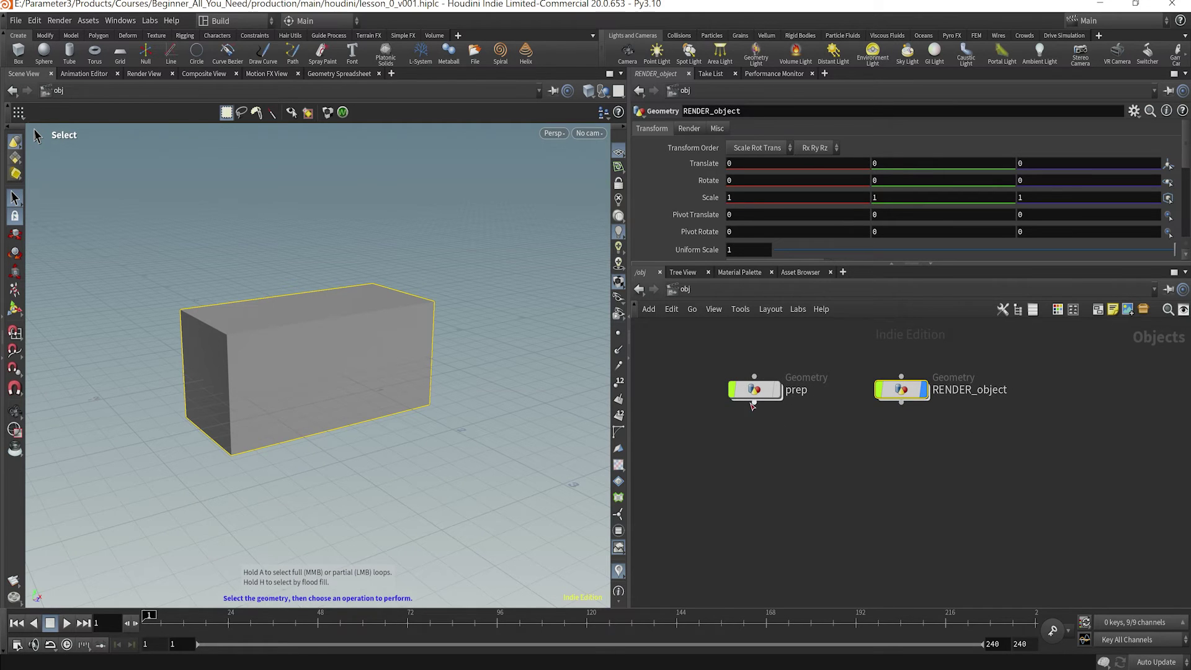
{"action": "left_click_drag", "start_coordinate": [768, 390], "coordinate": [755, 390]}
{"action": "left_click_drag", "start_coordinate": [911, 400], "coordinate": [875, 395]}
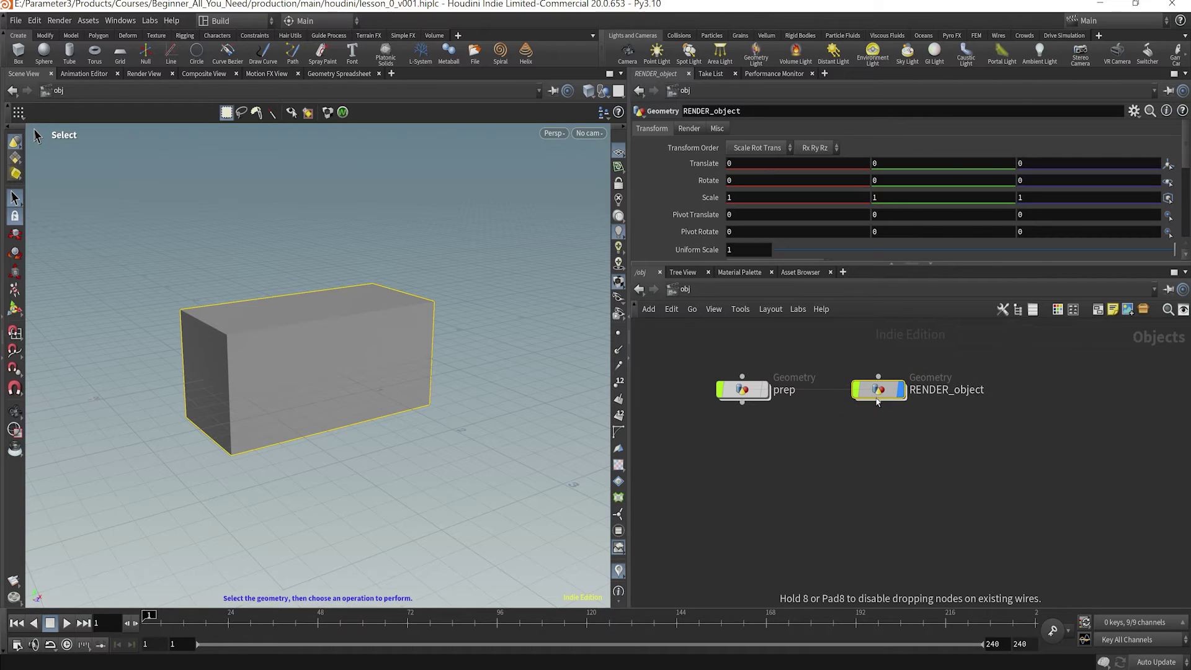
{"action": "middle_click_drag", "start_coordinate": [879, 452], "coordinate": [870, 483]}
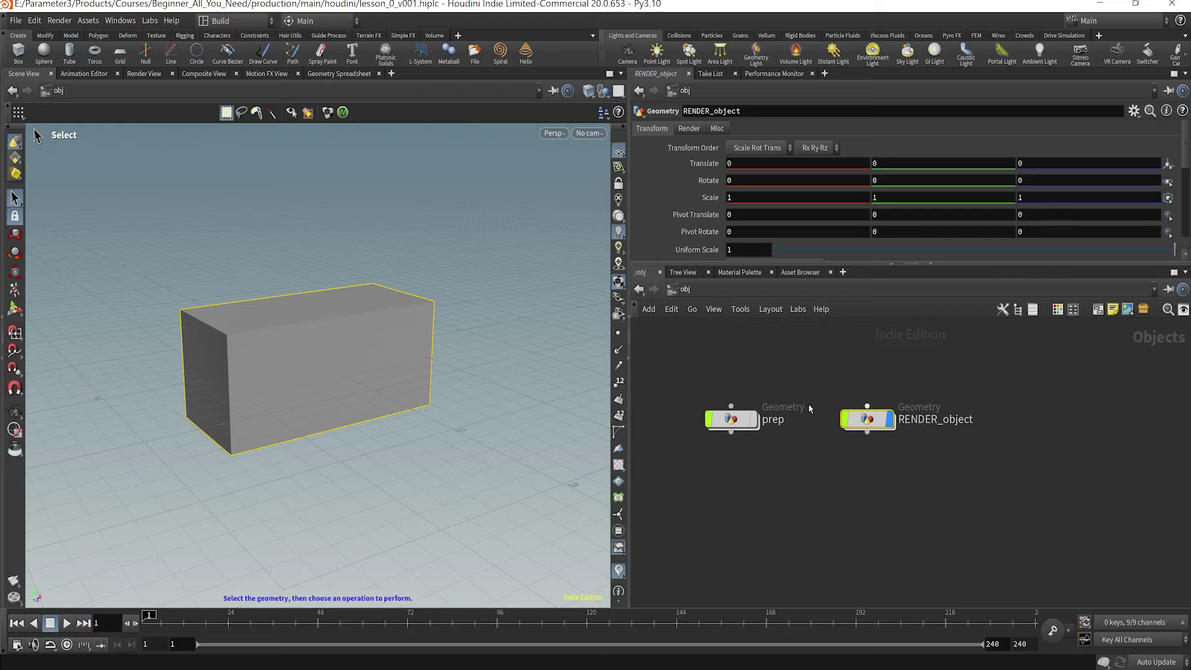
{"action": "left_click_drag", "start_coordinate": [732, 419], "coordinate": [689, 420]}
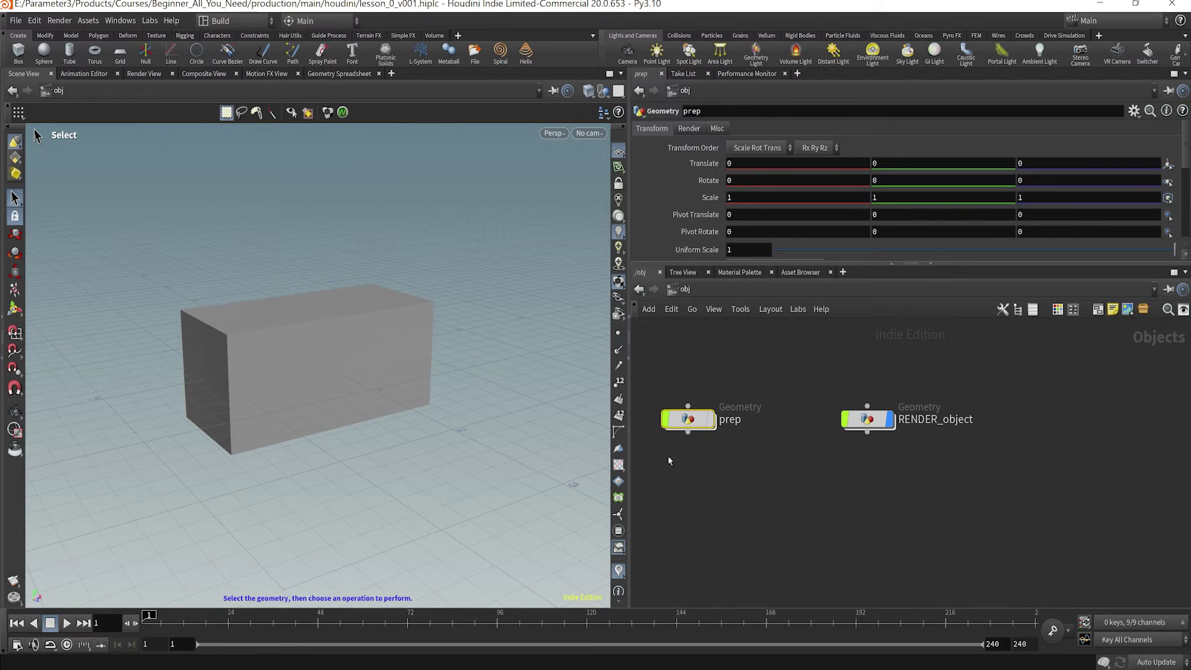
{"action": "middle_click_drag", "start_coordinate": [737, 433], "coordinate": [703, 434]}
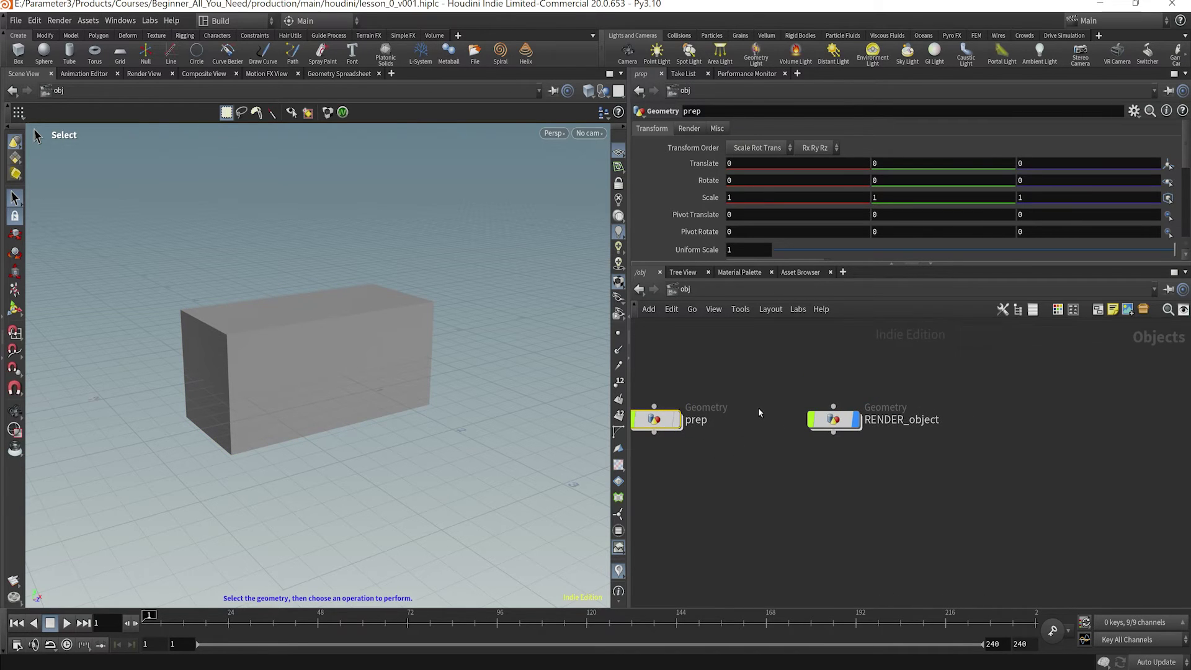
{"action": "mouse_move", "coordinate": [849, 425]}
{"action": "left_click_drag", "start_coordinate": [849, 425], "coordinate": [978, 418]}
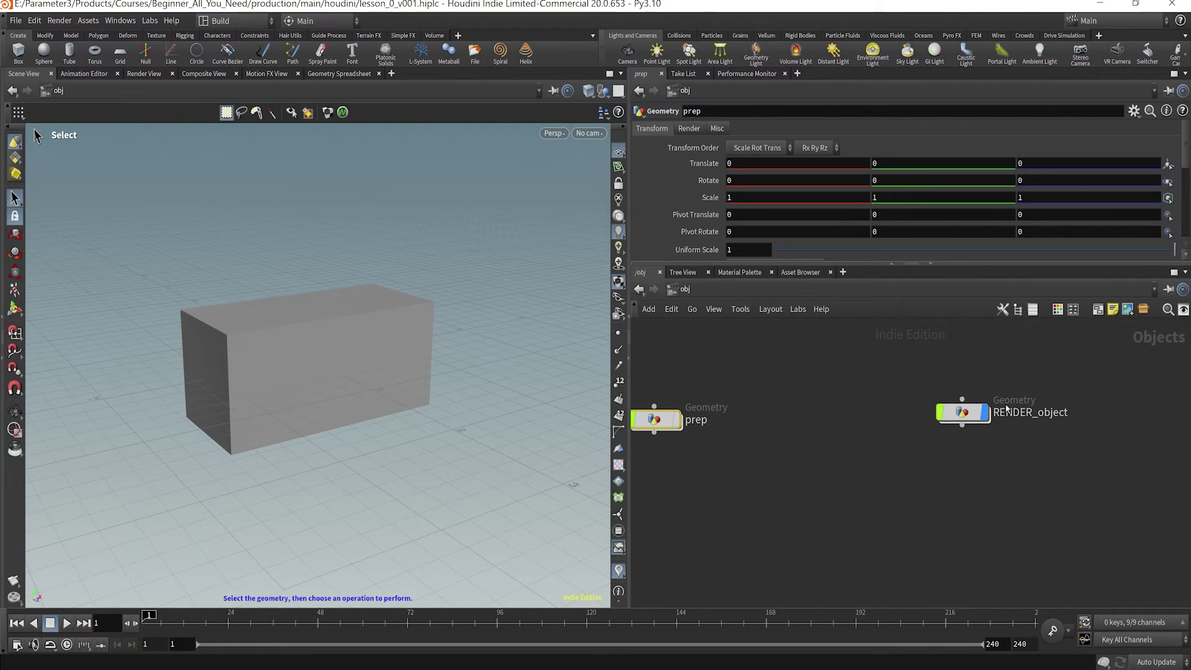
Inspect prep's box1/OUT and RENDER_object's object_merge1, then move RENDER_object nearer prep
{"action": "double_click", "coordinate": [657, 418]}
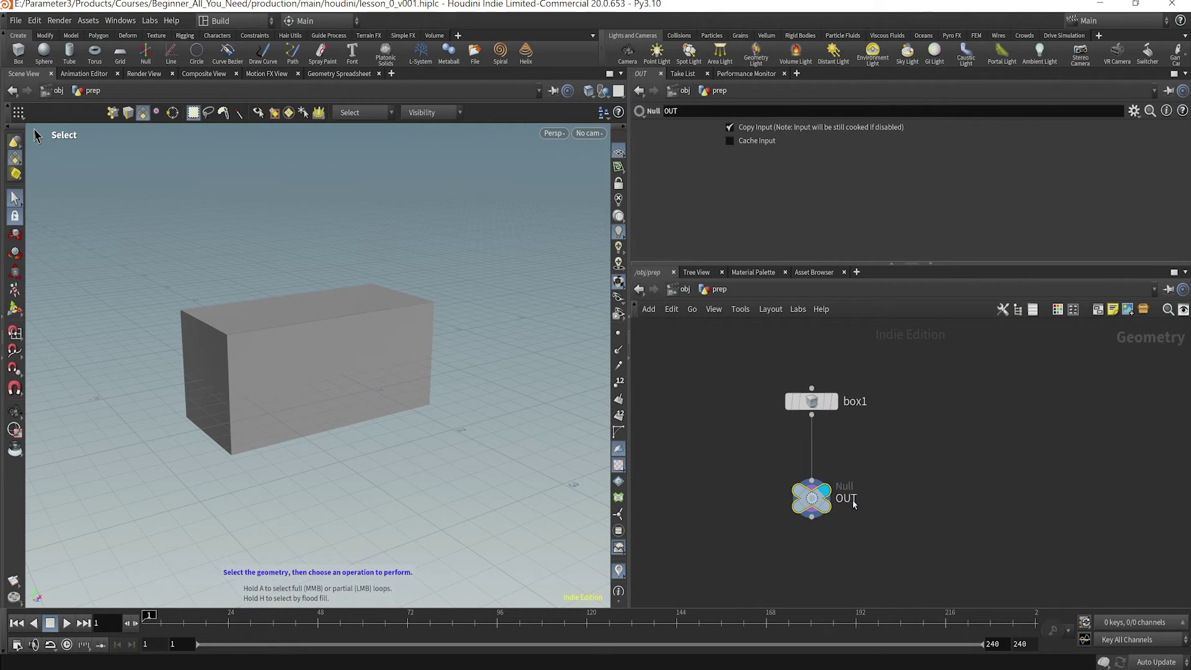
{"action": "left_click", "coordinate": [685, 289]}
{"action": "double_click", "coordinate": [962, 412]}
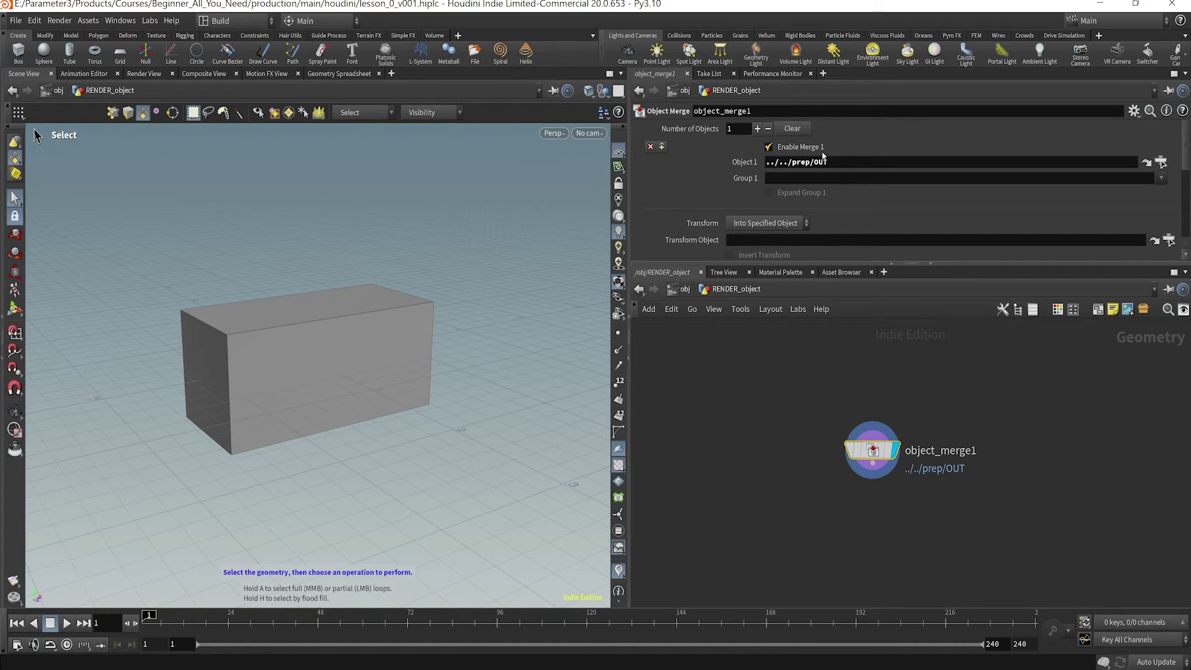
{"action": "key", "text": "u"}
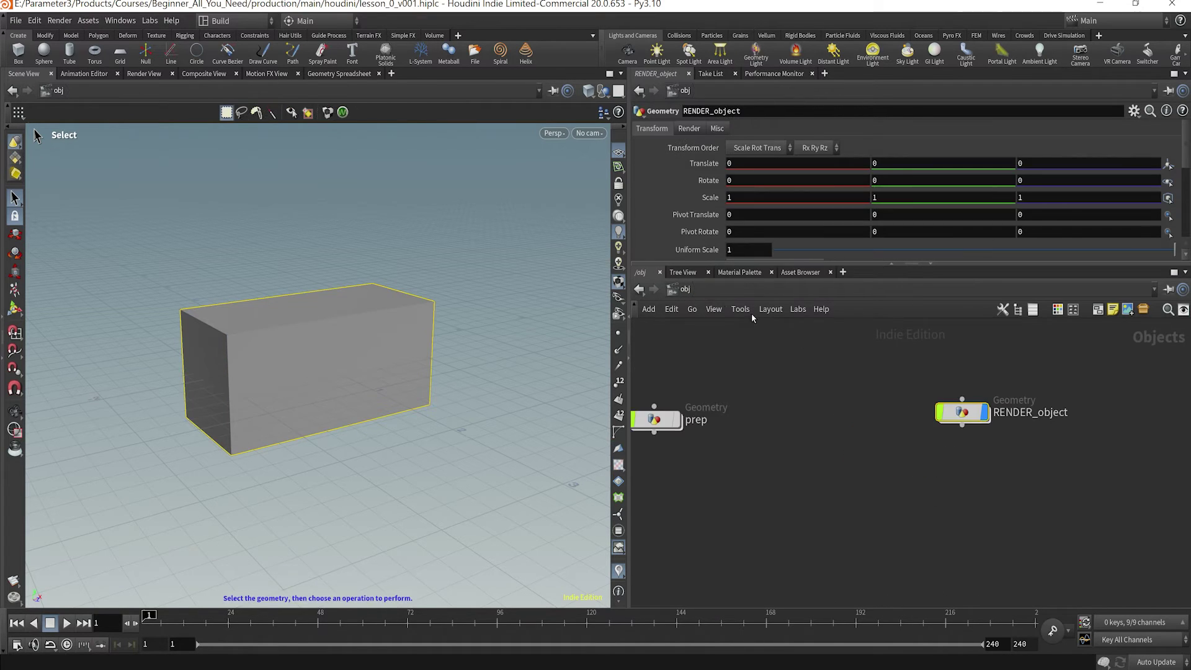
{"action": "left_click_drag", "start_coordinate": [968, 434], "coordinate": [865, 437]}
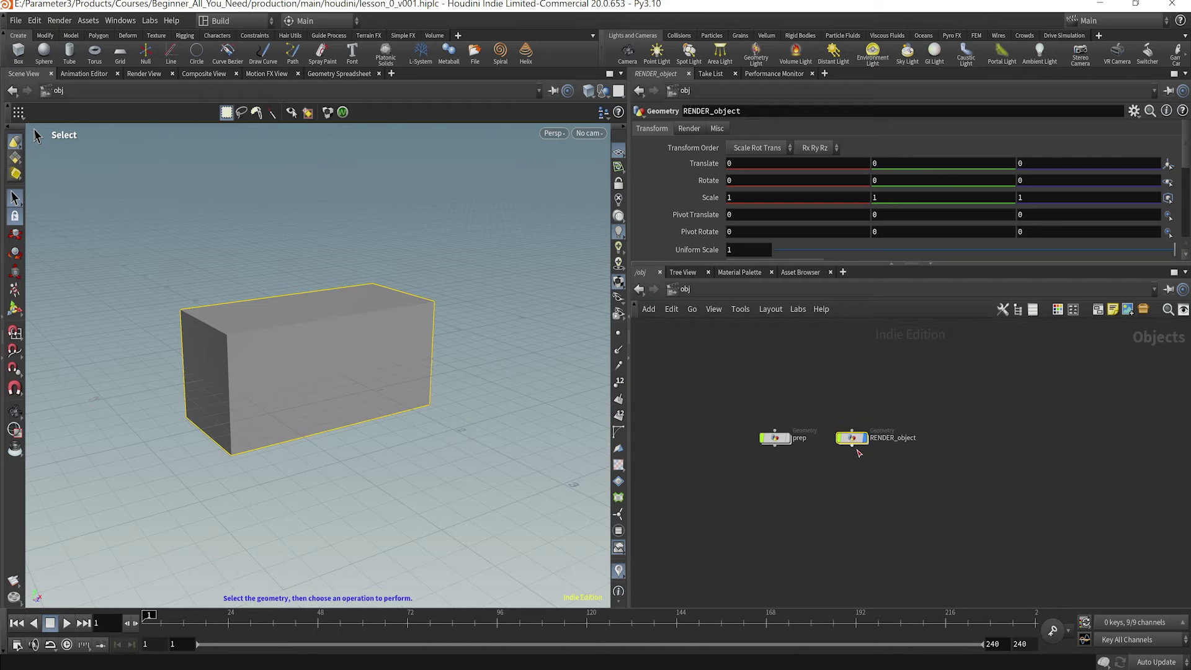
{"action": "scroll", "coordinate": [862, 455], "scroll_direction": "down", "scroll_amount": 1}
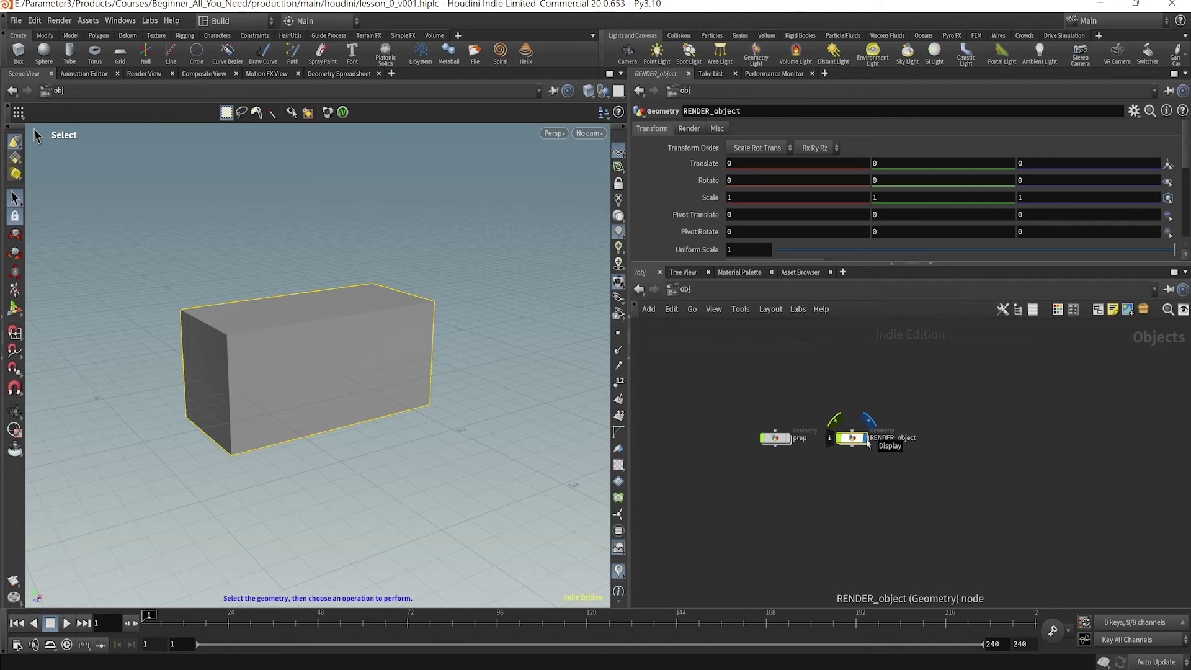
Toggle RENDER_object's display flag off and back on so its box stays visible
{"action": "scroll", "coordinate": [867, 438], "scroll_direction": "up", "scroll_amount": 2}
{"action": "left_click", "coordinate": [872, 425]}
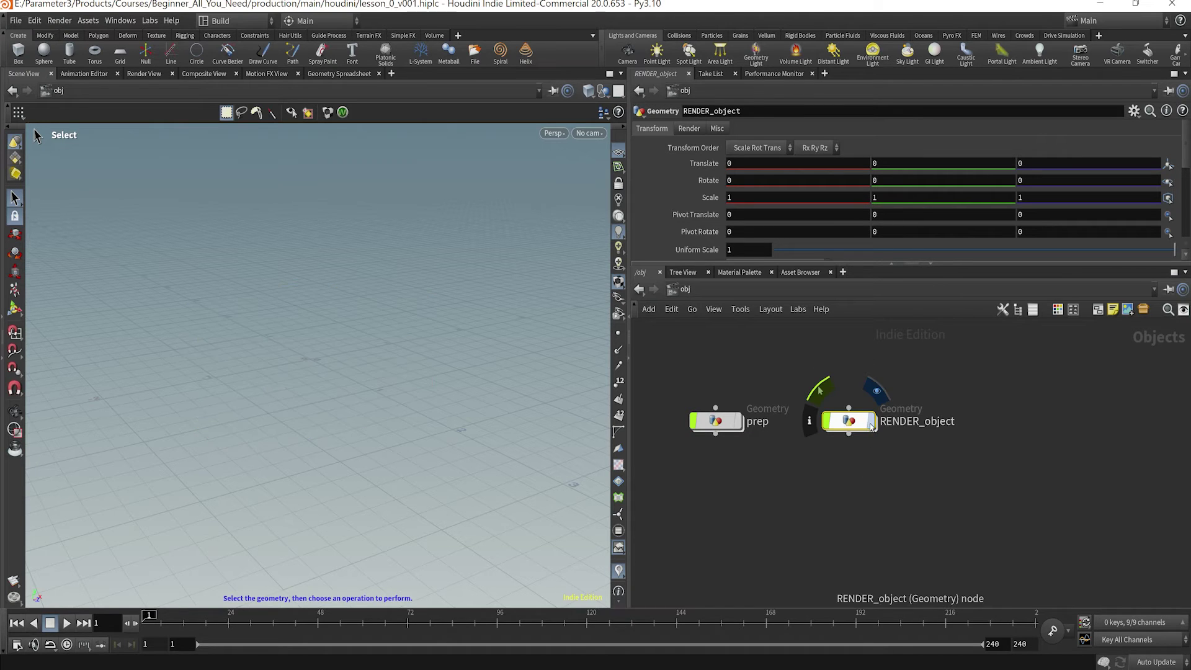
{"action": "left_click", "coordinate": [872, 426]}
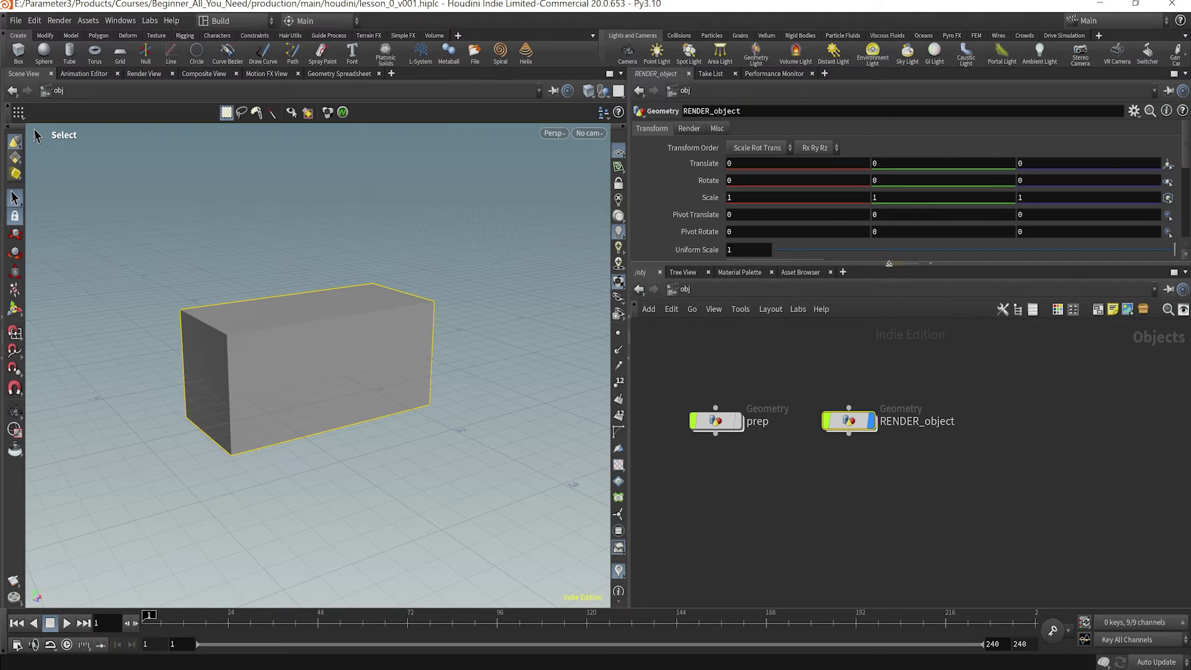
Expand RENDER_object's transform parameters, select prep, and enter RENDER_object's network
{"action": "left_click_drag", "start_coordinate": [887, 265], "coordinate": [887, 304]}
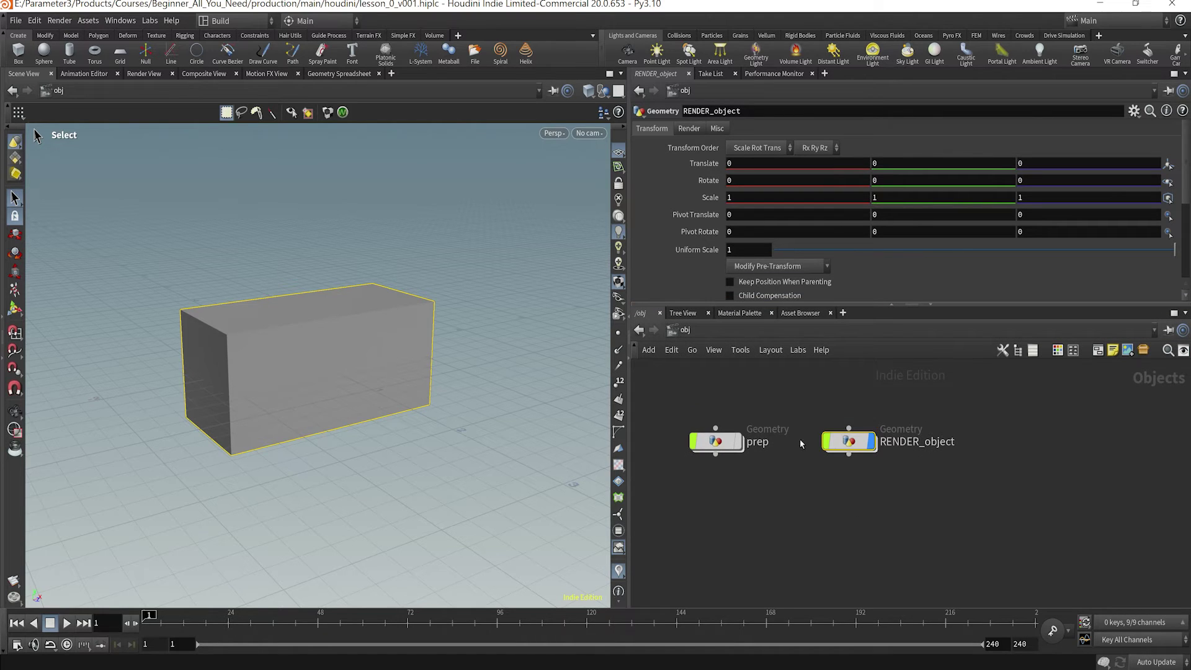
{"action": "left_click_drag", "start_coordinate": [800, 404], "coordinate": [707, 473]}
{"action": "double_click", "coordinate": [861, 451]}
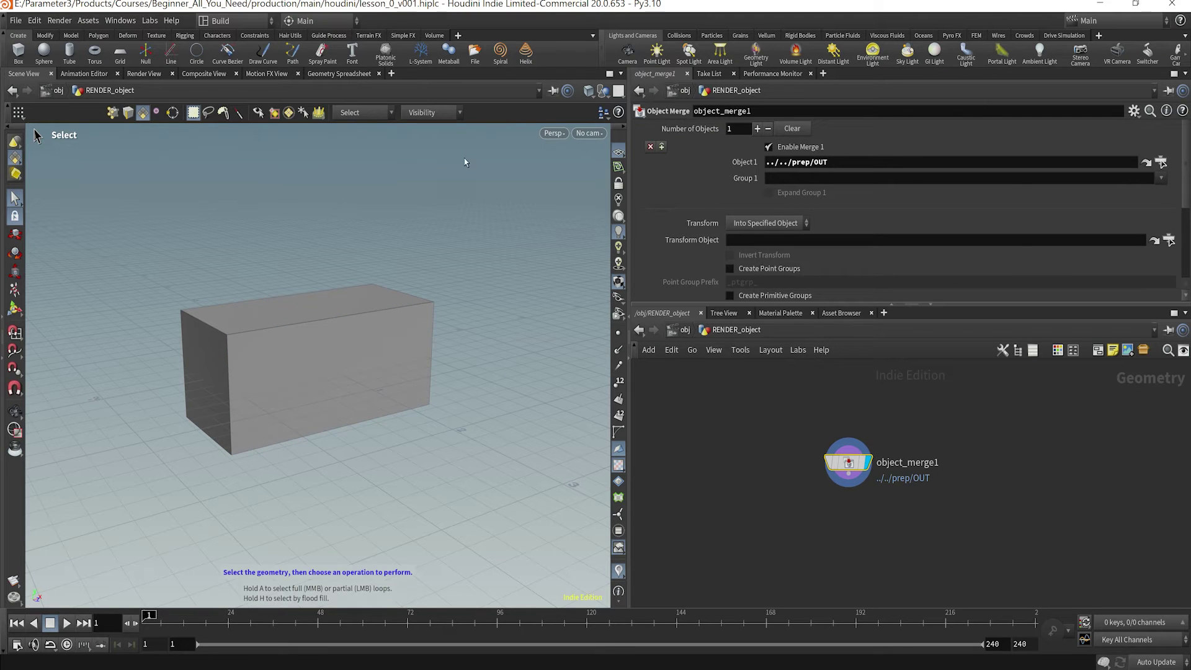
Return to the object level and browse the shelf tool sets from Model toward Rigging
{"action": "key", "text": "u"}
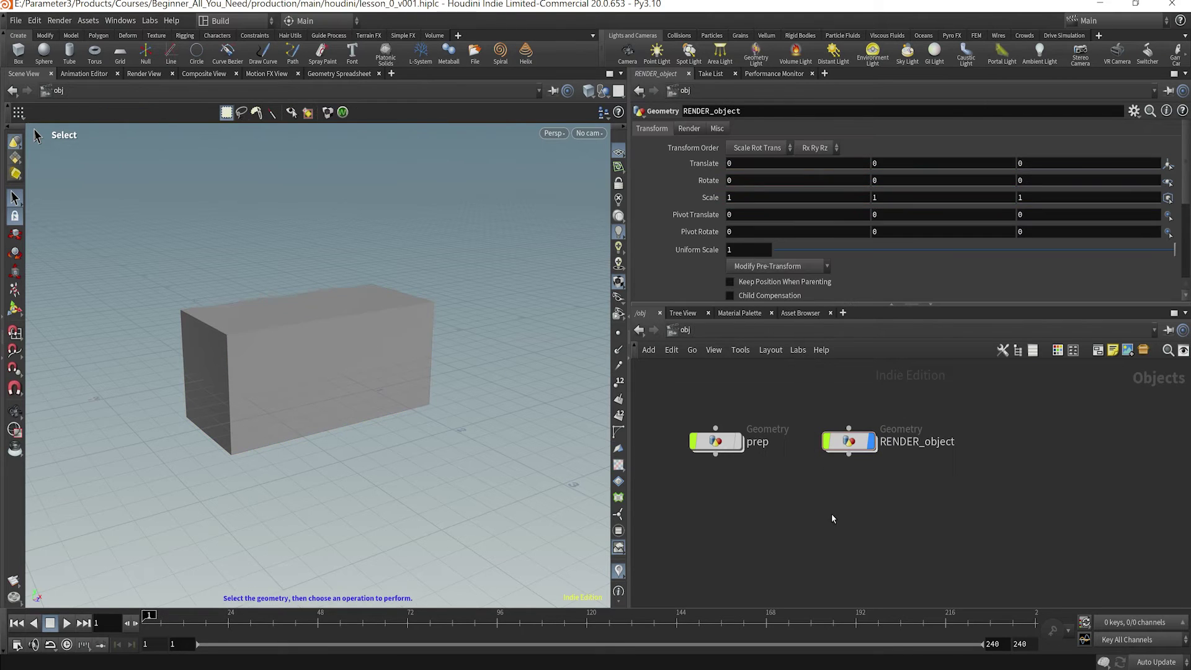
{"action": "left_click", "coordinate": [45, 35]}
{"action": "left_click", "coordinate": [71, 35]}
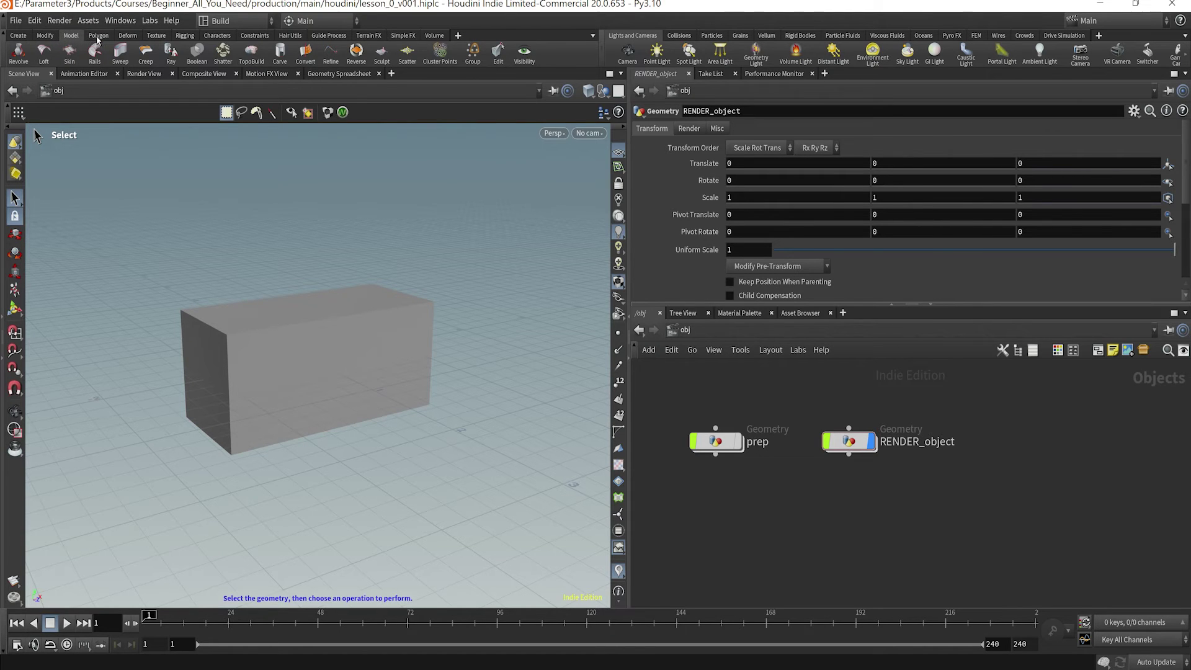
{"action": "left_click", "coordinate": [105, 36]}
{"action": "left_click", "coordinate": [128, 35]}
{"action": "left_click", "coordinate": [156, 35]}
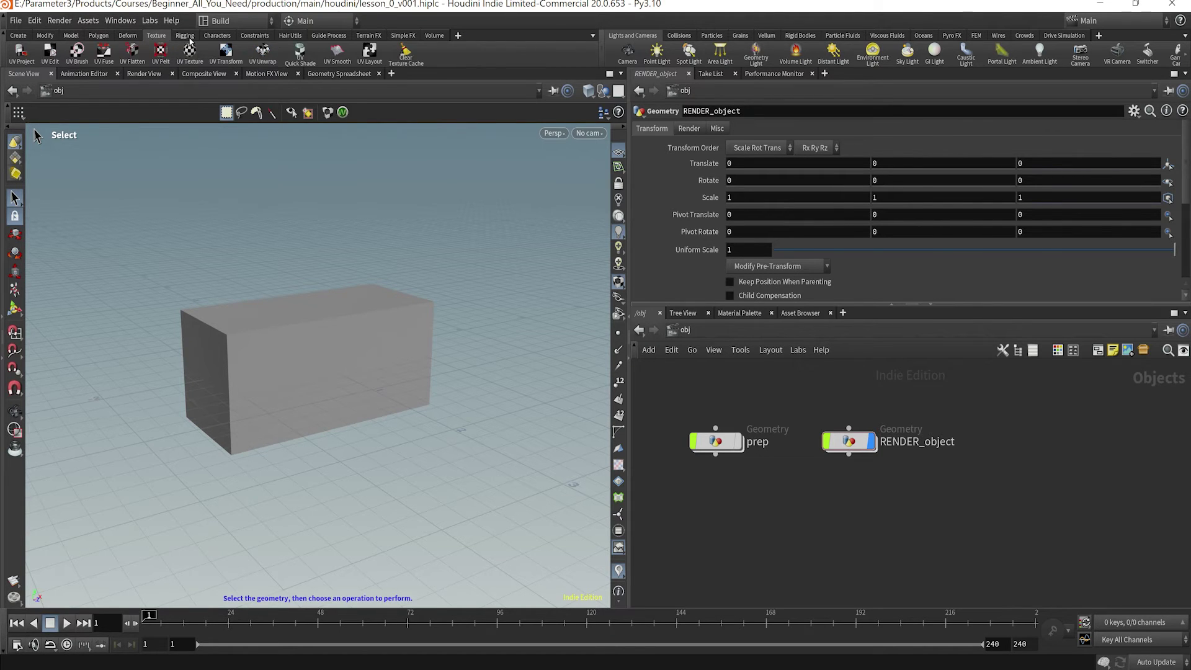
{"action": "left_click", "coordinate": [185, 36]}
Continue browsing the shelf tool sets through Volume, then settle on the Model tools
{"action": "left_click", "coordinate": [217, 35]}
{"action": "left_click", "coordinate": [254, 35]}
{"action": "left_click", "coordinate": [291, 36]}
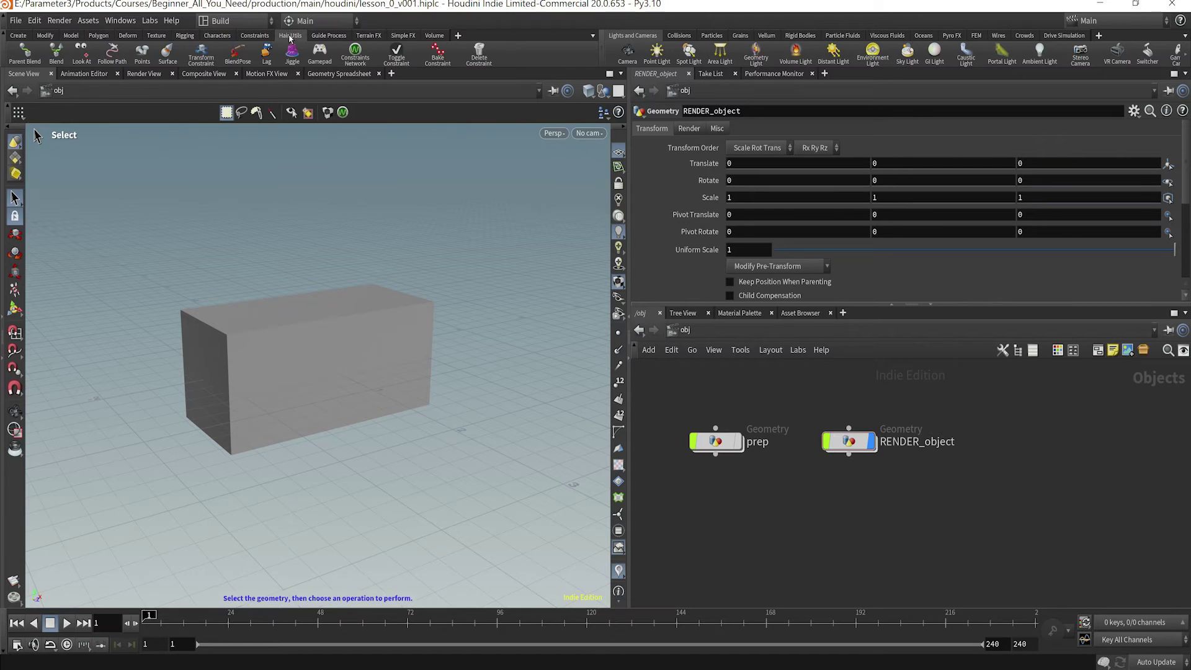
{"action": "left_click", "coordinate": [336, 35]}
{"action": "left_click", "coordinate": [369, 35]}
{"action": "left_click", "coordinate": [403, 36]}
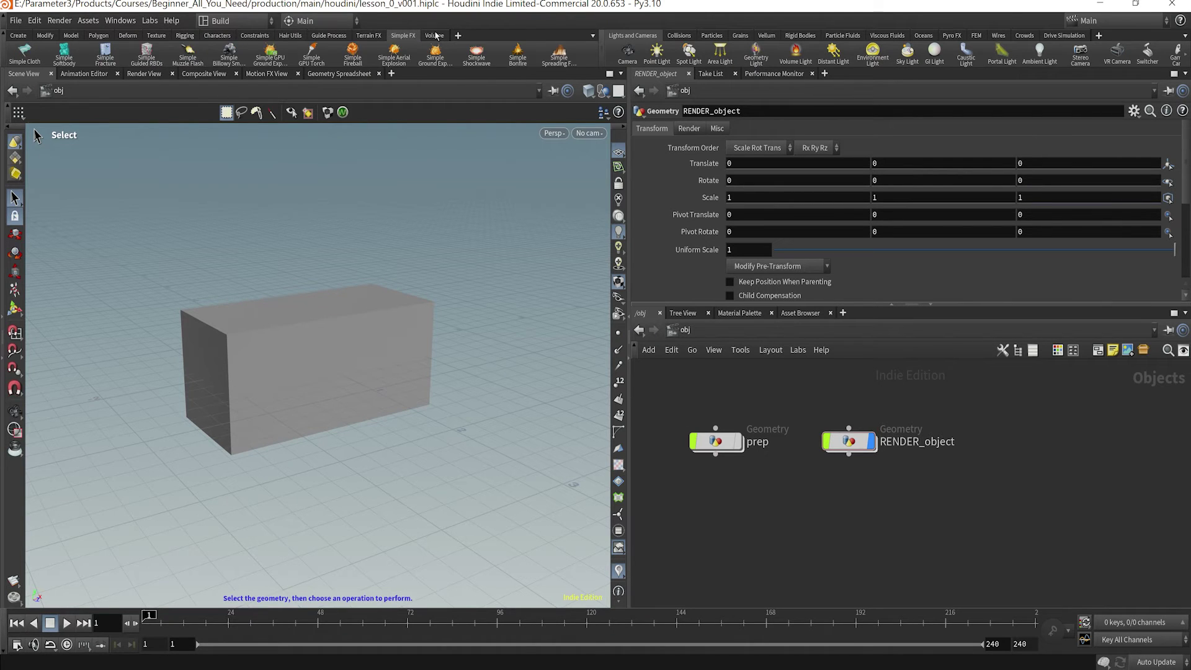
{"action": "left_click", "coordinate": [436, 35]}
{"action": "left_click", "coordinate": [18, 36]}
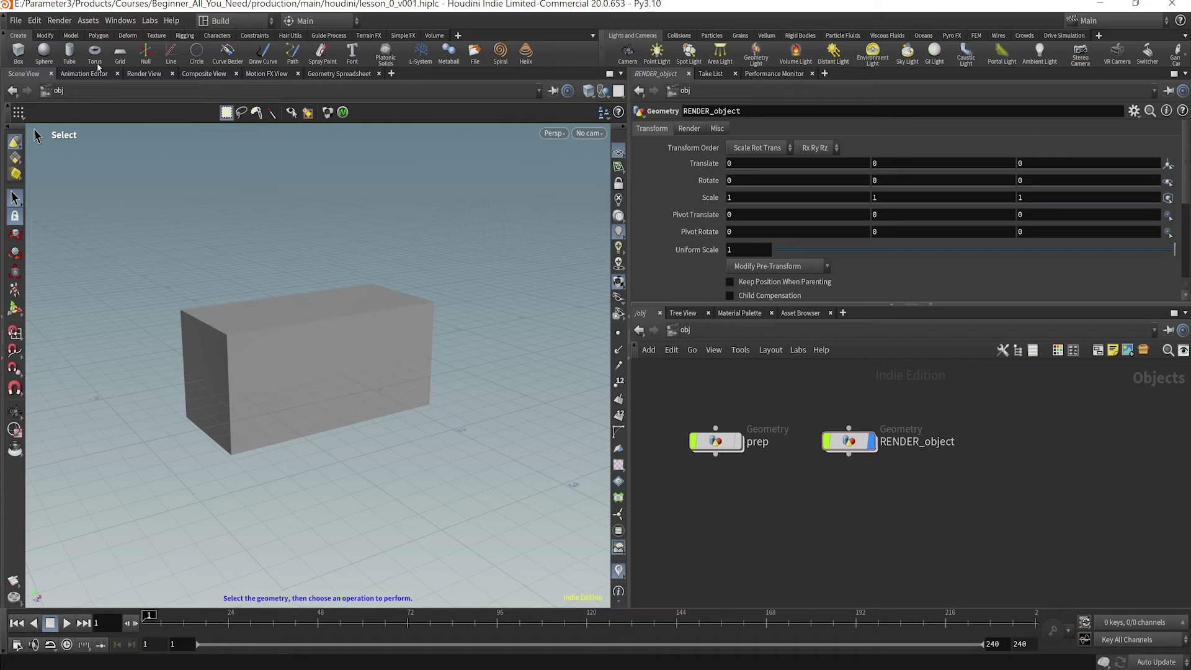
{"action": "left_click", "coordinate": [70, 35]}
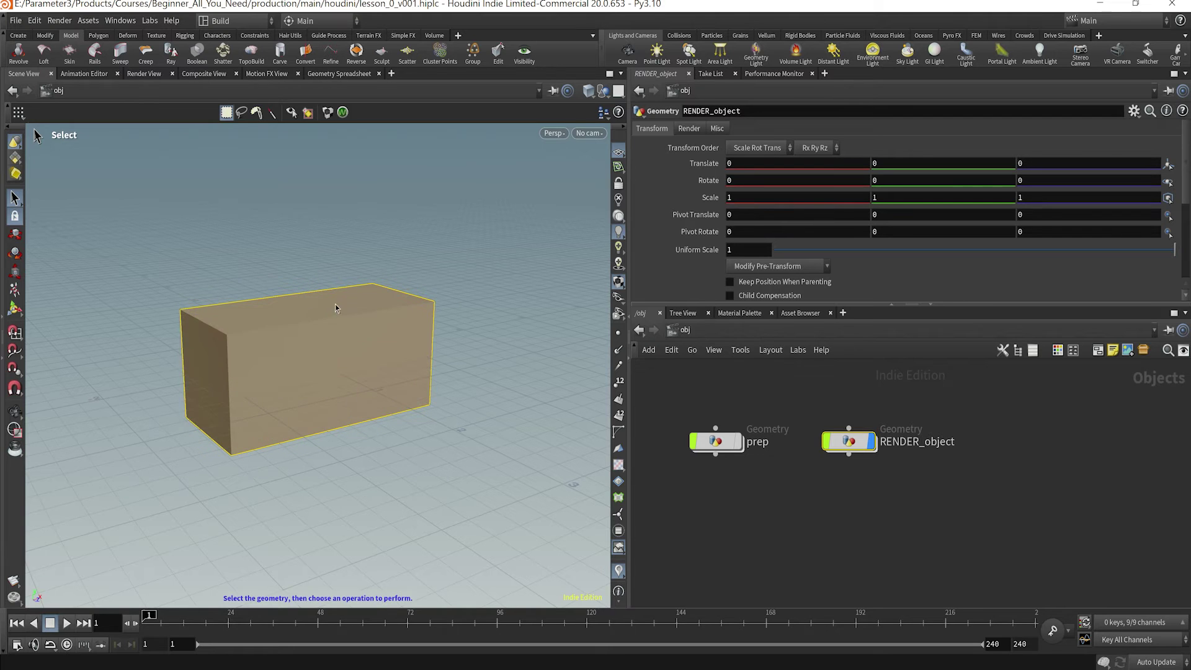
Enter the prep network and select the box1 node
{"action": "double_click", "coordinate": [855, 445]}
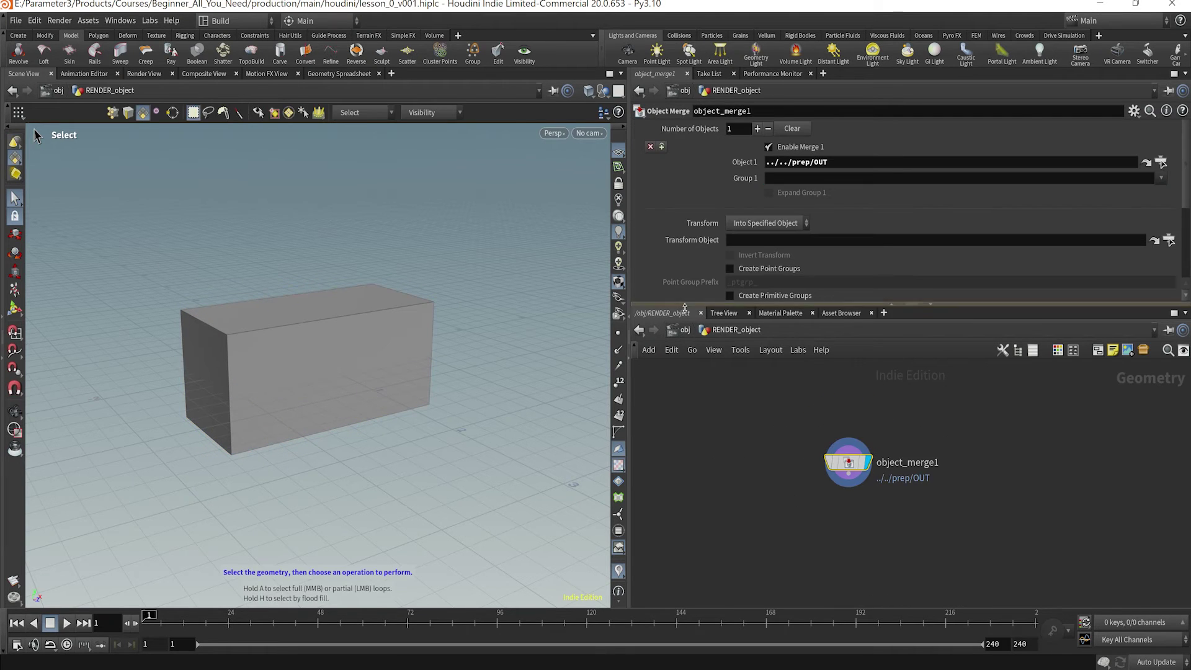
{"action": "key", "text": "u"}
{"action": "double_click", "coordinate": [720, 443]}
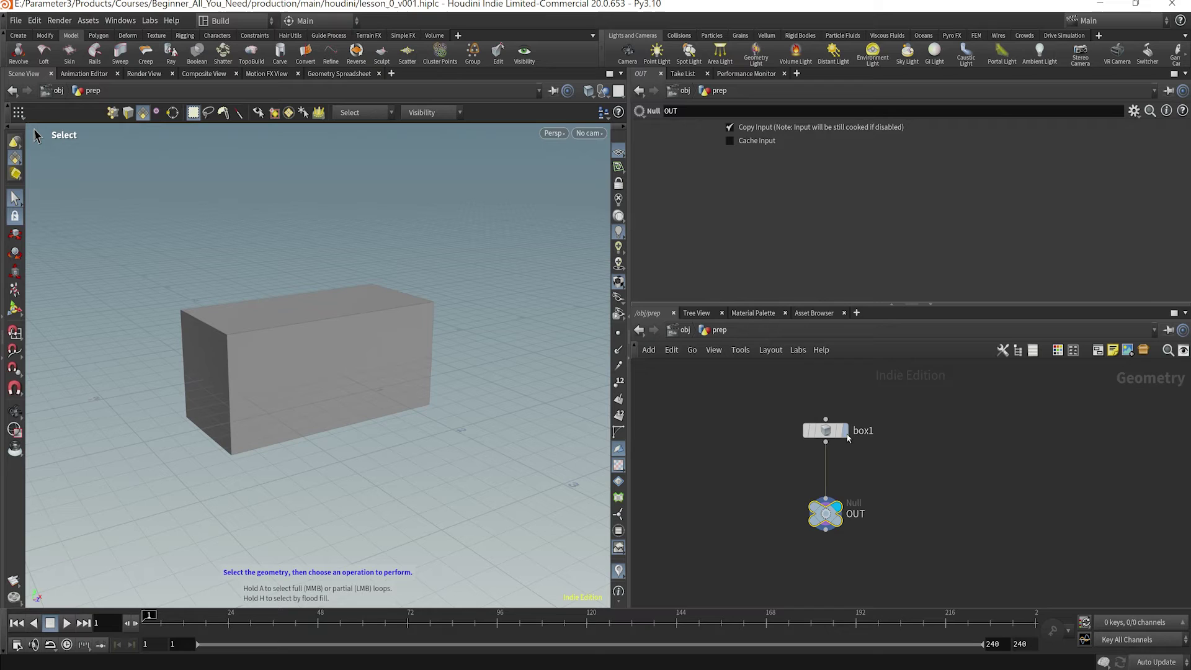
{"action": "left_click", "coordinate": [825, 431]}
{"action": "left_click_drag", "start_coordinate": [865, 408], "coordinate": [737, 472]}
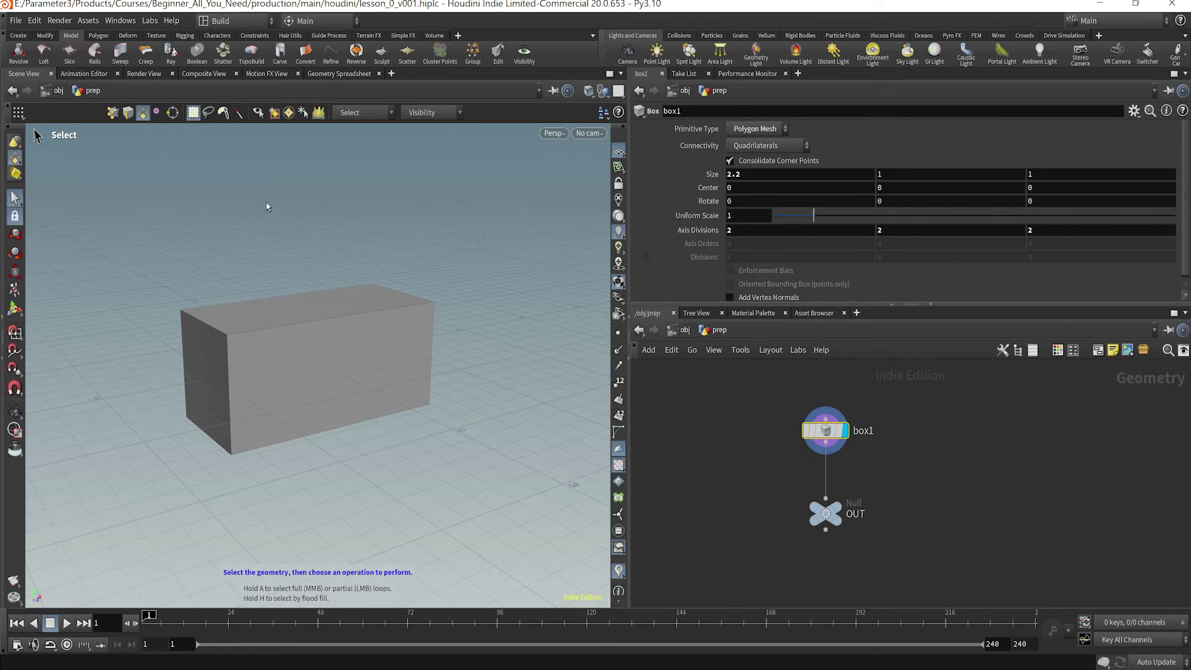
Cut a Polygon-shelf Edge Loop across the box's middle and lay out box1, polysplit1 and OUT
{"action": "left_click", "coordinate": [97, 36]}
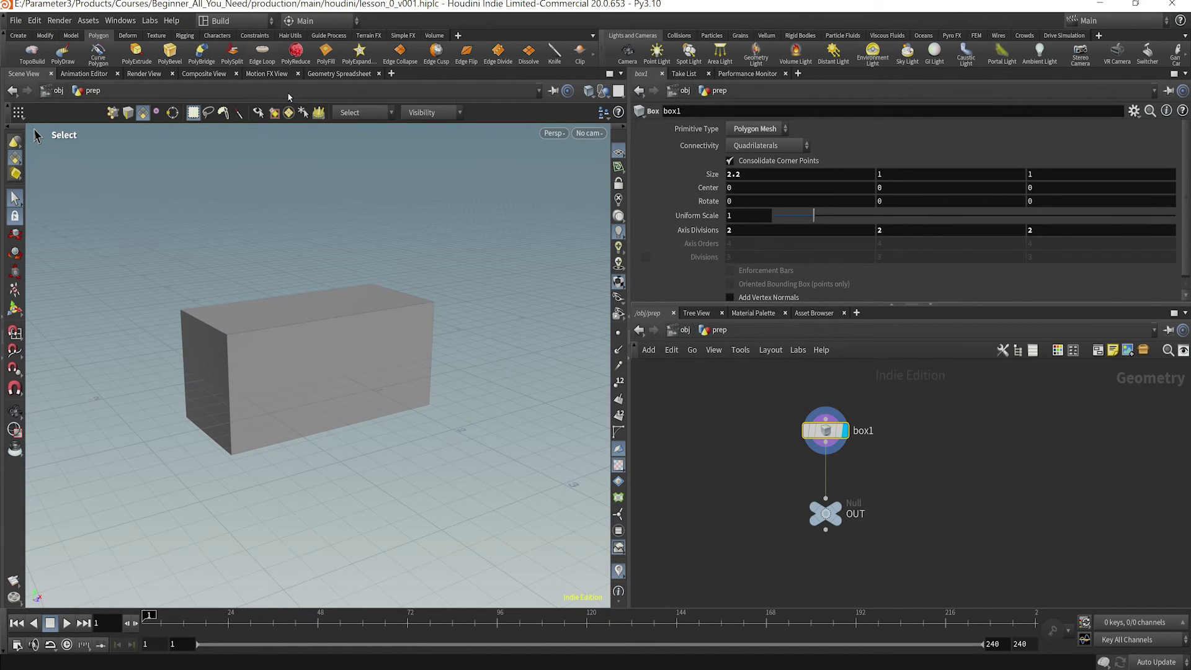
{"action": "left_click", "coordinate": [263, 55]}
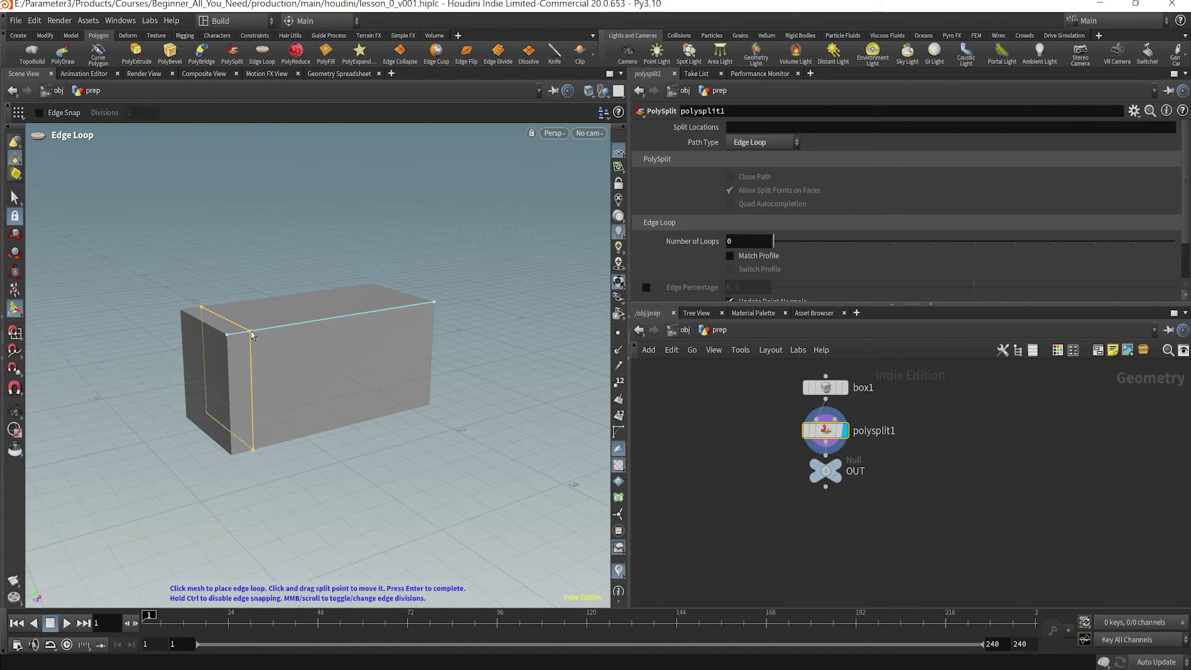
{"action": "left_click", "coordinate": [341, 318]}
{"action": "key", "text": "l"}
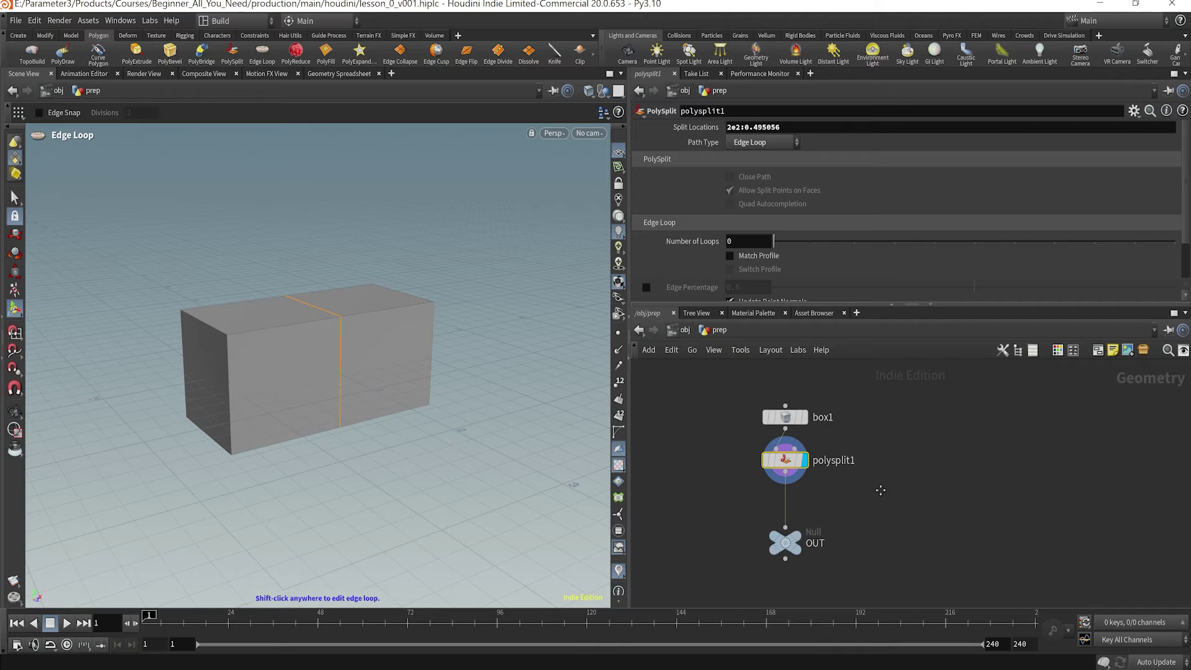
Move box1 higher in the network and inspect polysplit1's edge loop settings
{"action": "left_click", "coordinate": [784, 433]}
{"action": "left_click_drag", "start_coordinate": [785, 434], "coordinate": [784, 405]}
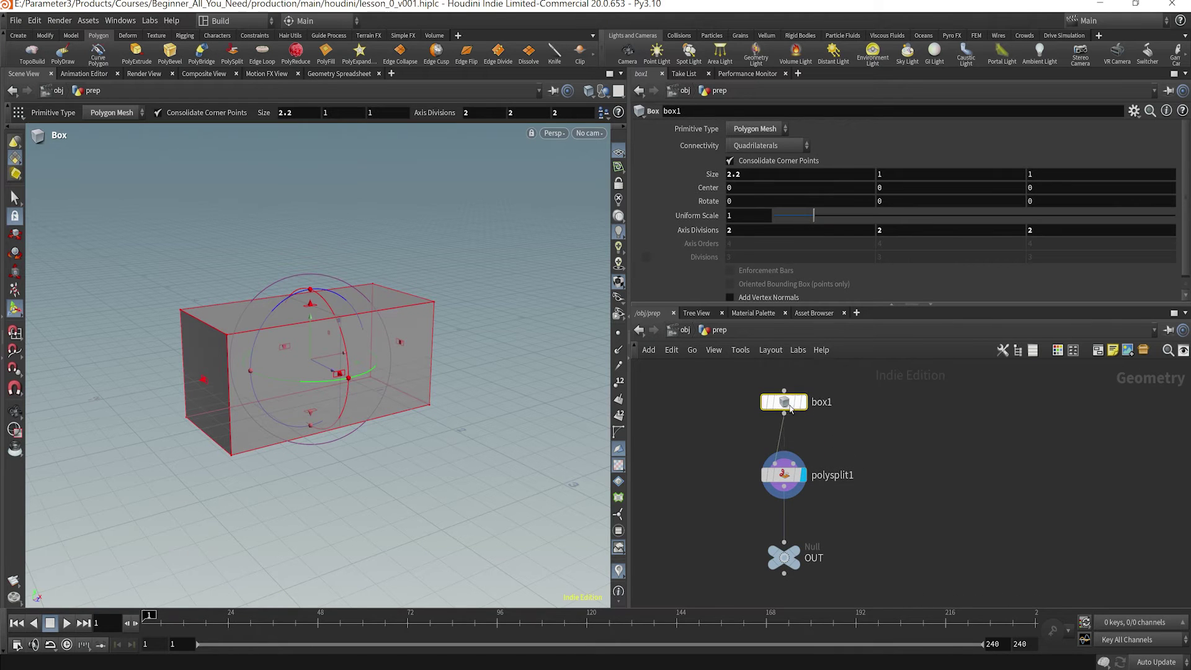
{"action": "left_click", "coordinate": [785, 474]}
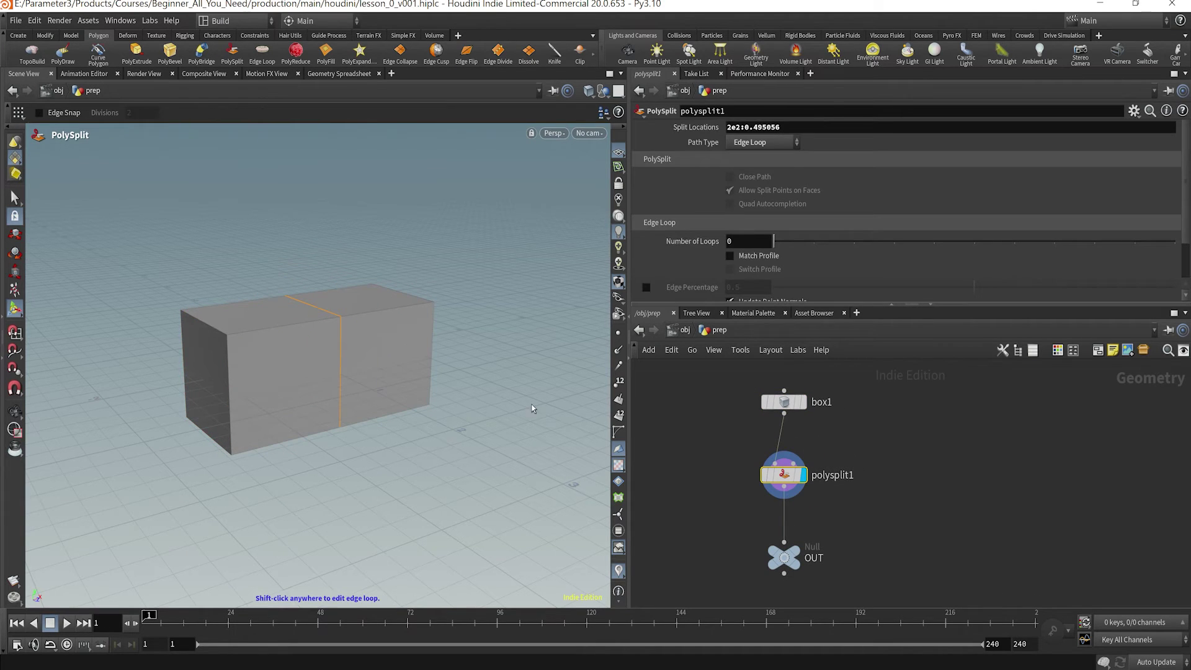
{"action": "left_click", "coordinate": [783, 559]}
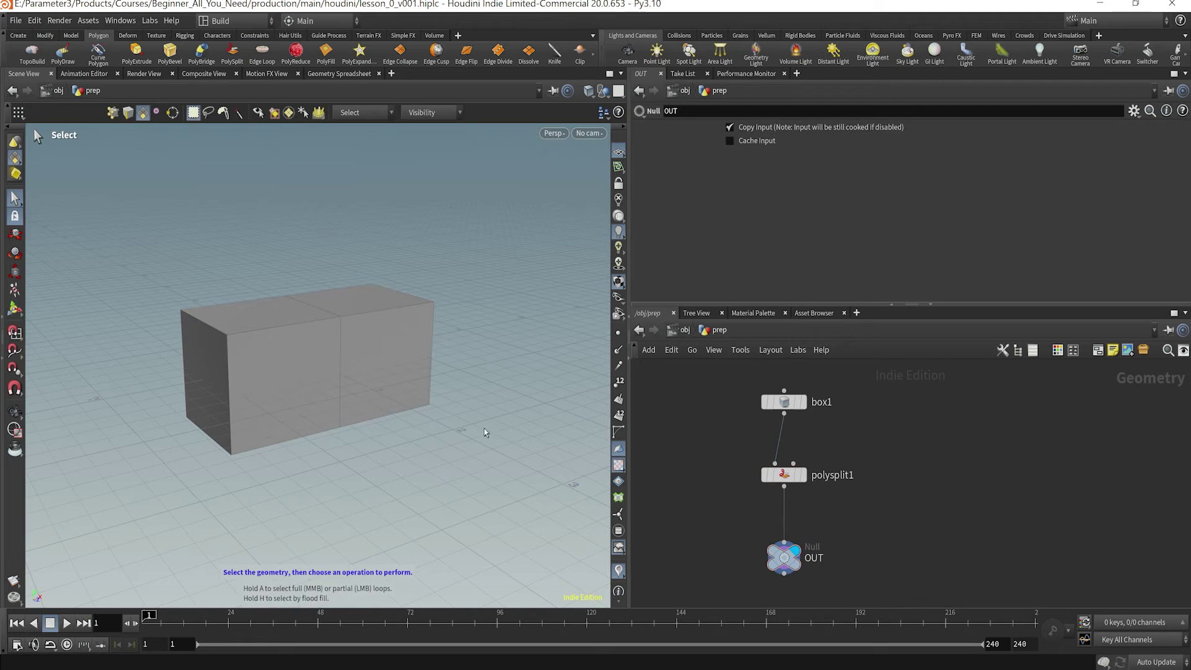
{"action": "left_click_drag", "start_coordinate": [394, 319], "coordinate": [420, 327]}
{"action": "left_click", "coordinate": [784, 480]}
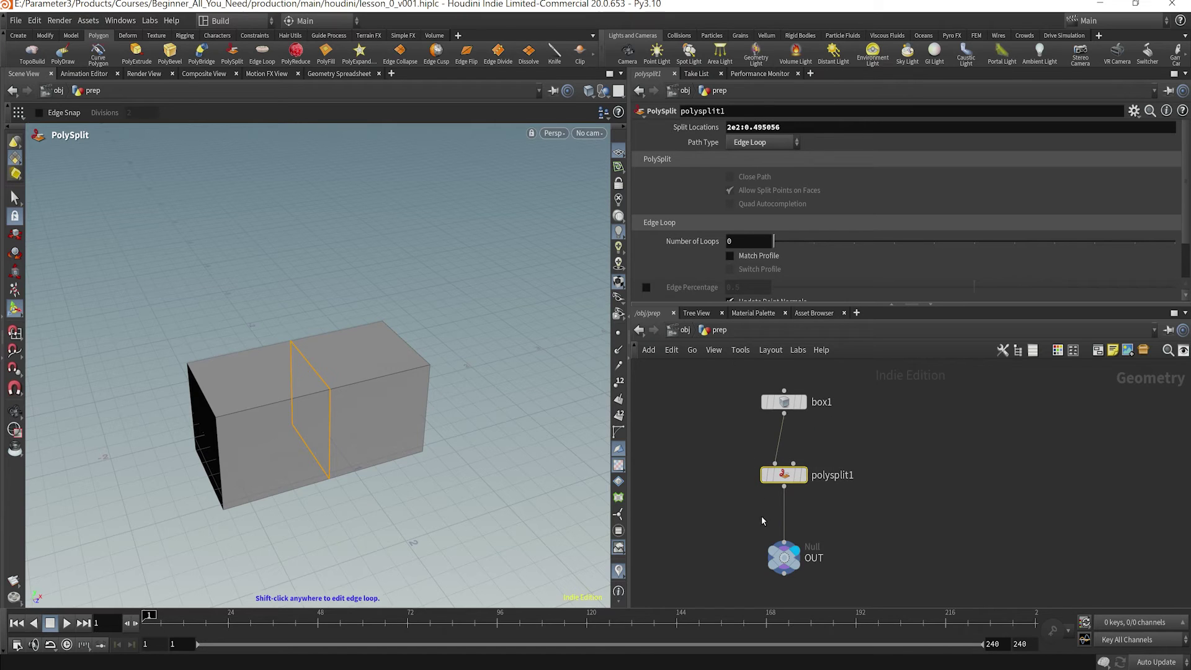
{"action": "middle_click_drag", "start_coordinate": [763, 521], "coordinate": [761, 501]}
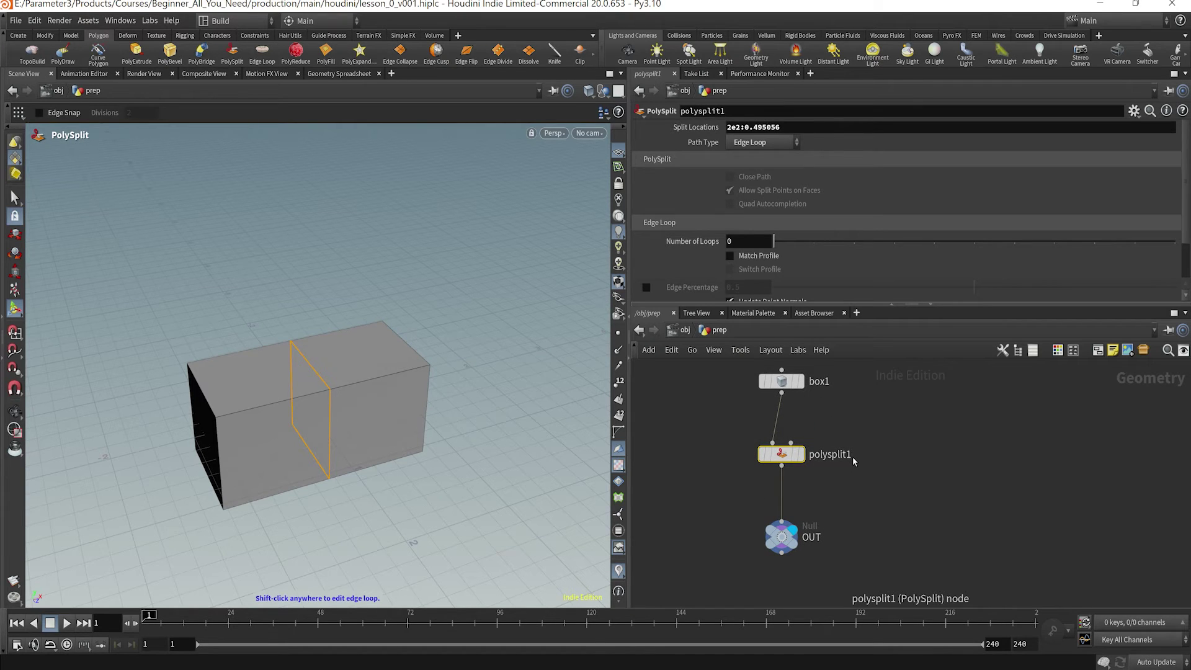
{"action": "scroll", "coordinate": [752, 488], "scroll_direction": "up", "scroll_amount": 2}
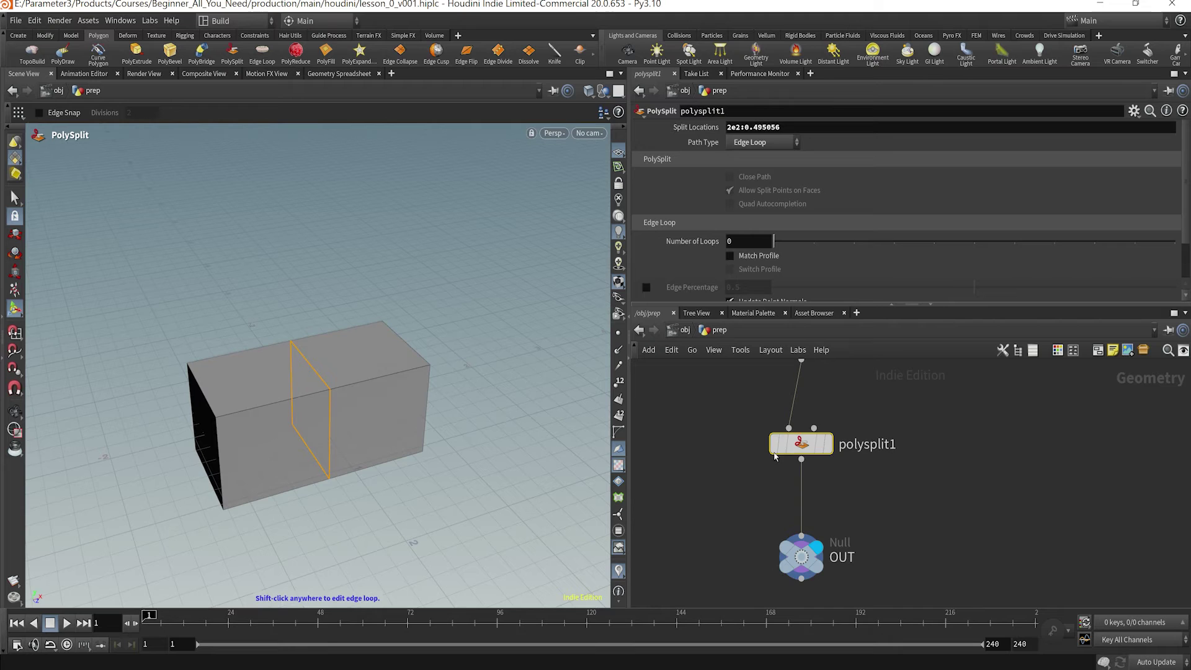
Toggle polysplit1's bypass on and off, leaving the edge loop split active
{"action": "left_click", "coordinate": [774, 443]}
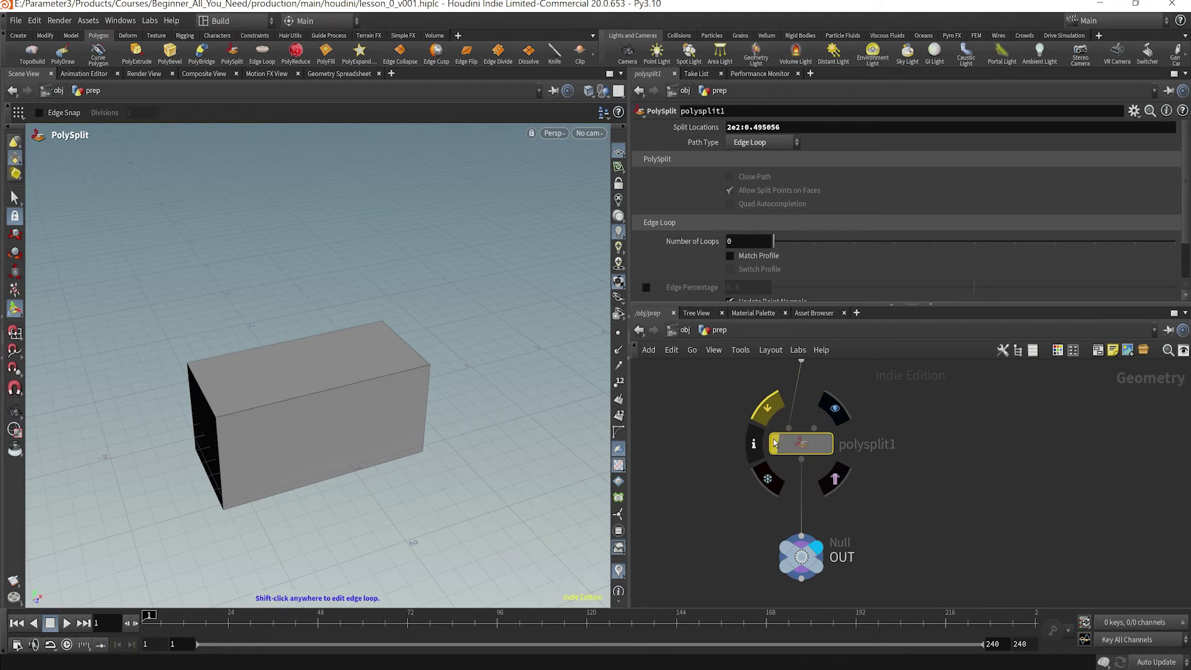
{"action": "left_click", "coordinate": [775, 443]}
{"action": "left_click", "coordinate": [776, 443]}
{"action": "left_click", "coordinate": [779, 443]}
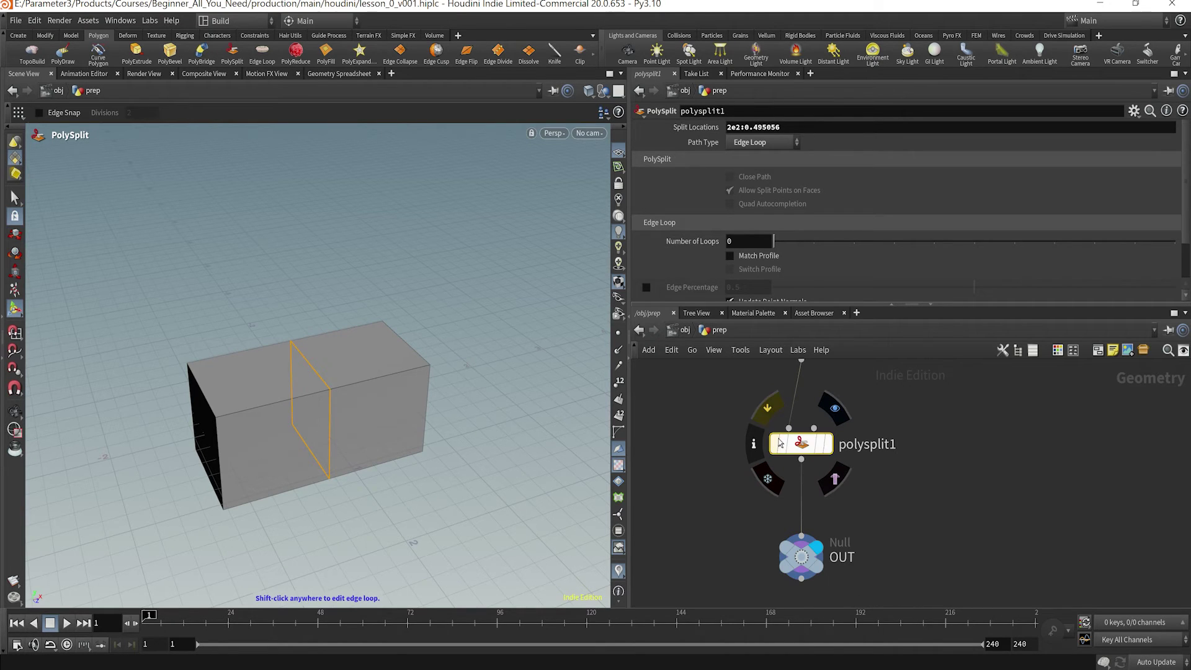
{"action": "left_click", "coordinate": [777, 443]}
{"action": "scroll", "coordinate": [819, 412], "scroll_direction": "down", "scroll_amount": 2}
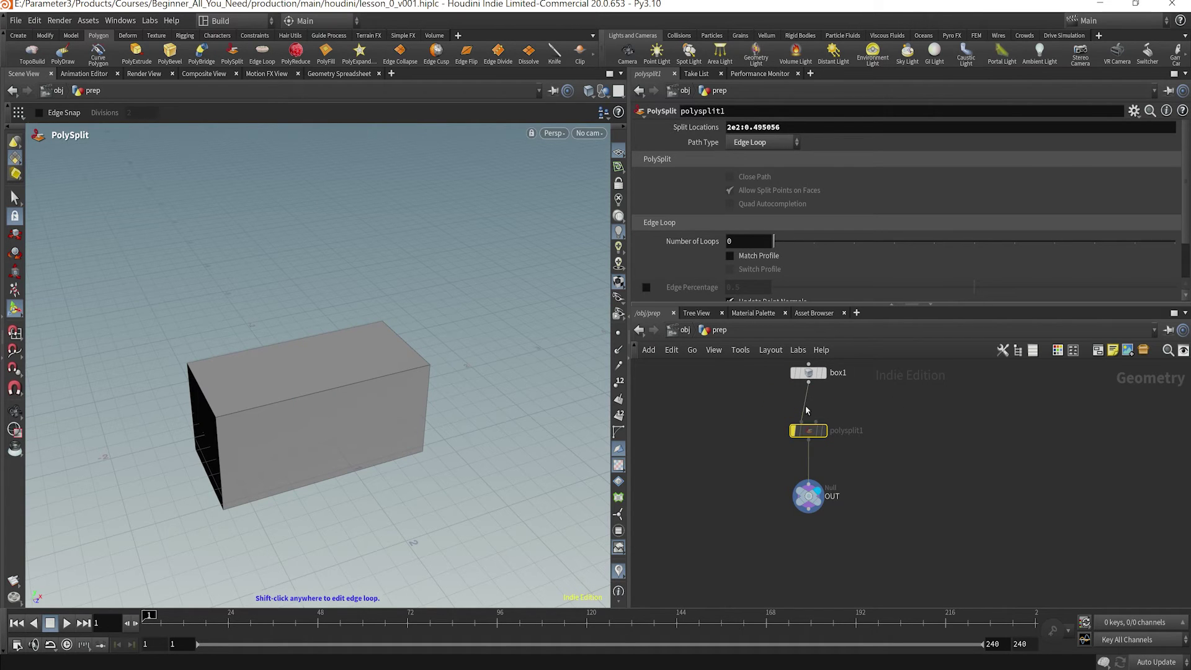
{"action": "key", "text": "b"}
{"action": "scroll", "coordinate": [862, 444], "scroll_direction": "up", "scroll_amount": 2}
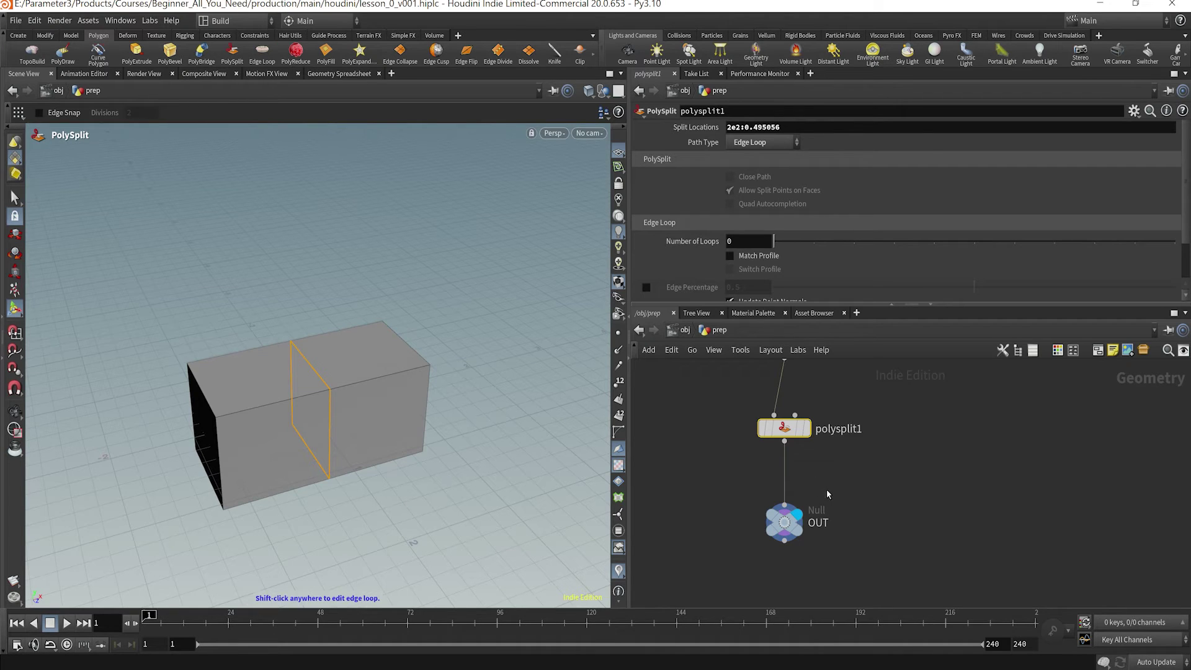
{"action": "scroll", "coordinate": [834, 506], "scroll_direction": "down", "scroll_amount": 2}
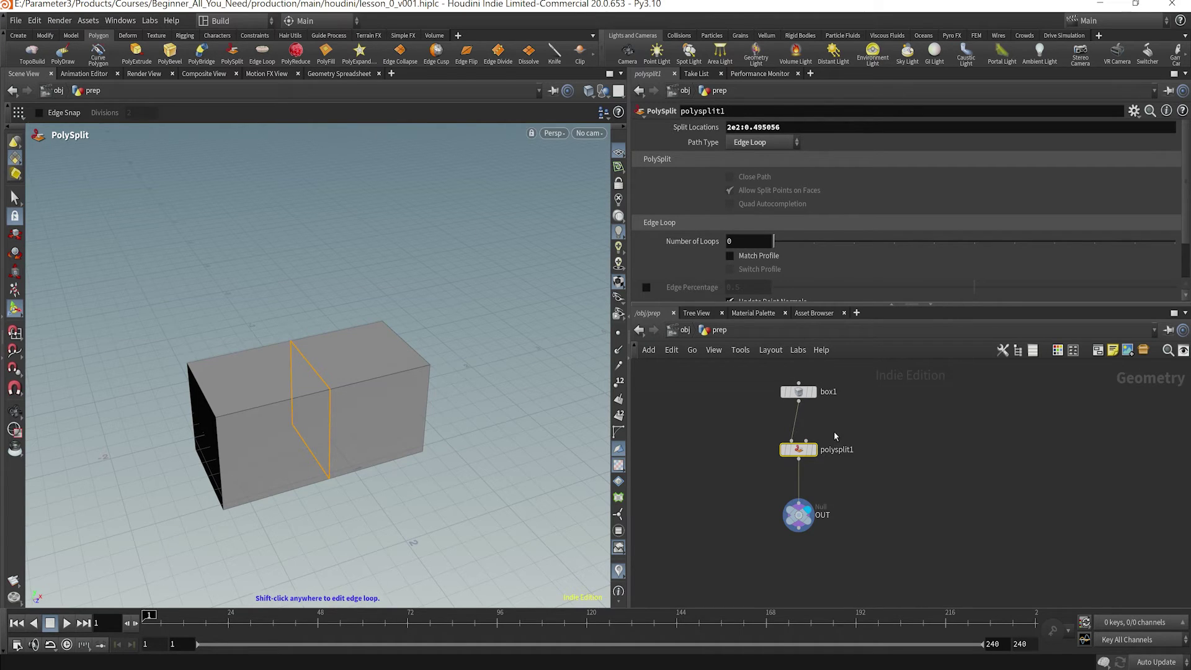
Return to the object level and browse the Texture, Rigging, Character, Modify and Create tool sets
{"action": "left_click", "coordinate": [639, 330]}
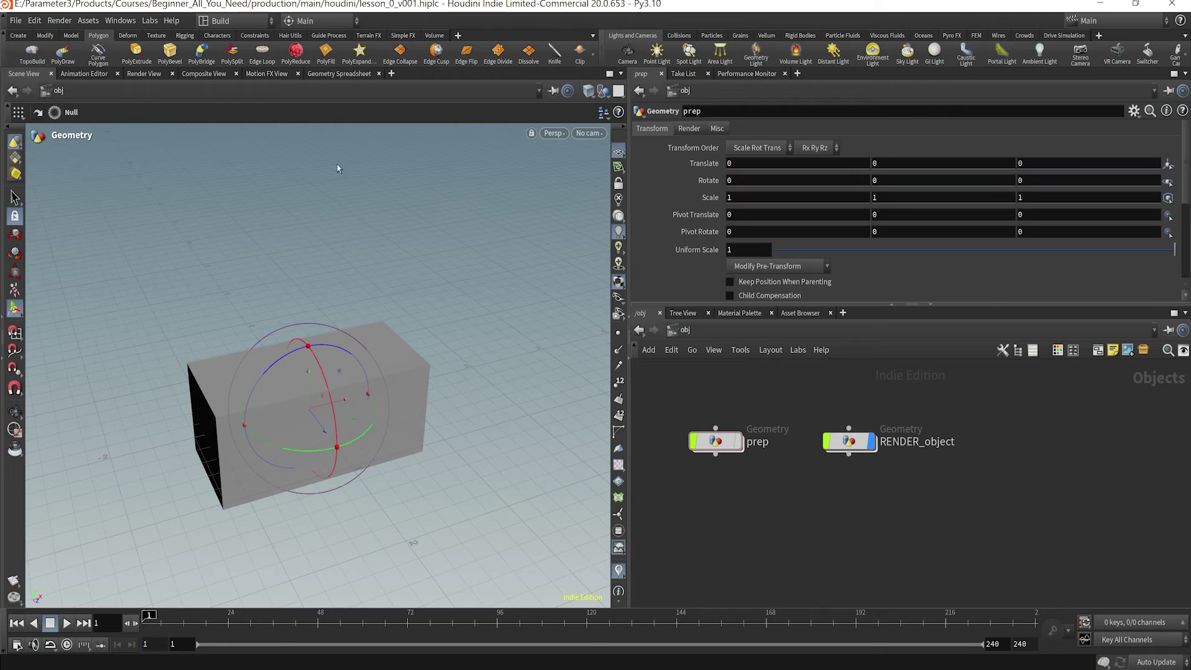
{"action": "left_click", "coordinate": [165, 36]}
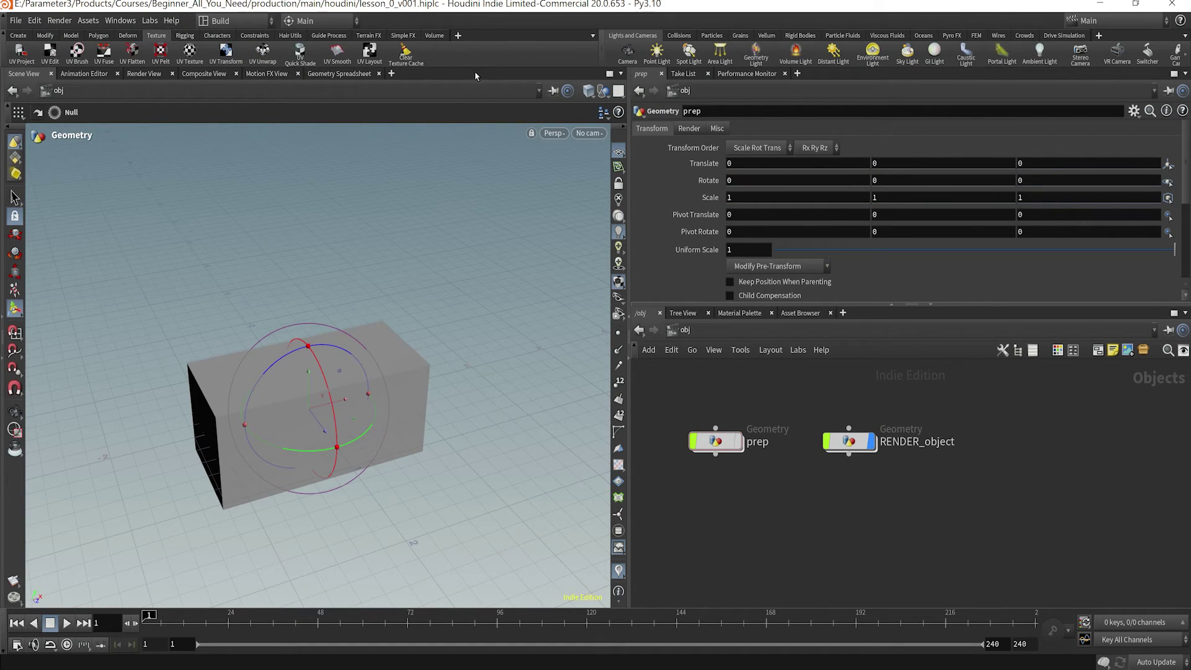
{"action": "left_click", "coordinate": [186, 37]}
{"action": "left_click", "coordinate": [220, 37]}
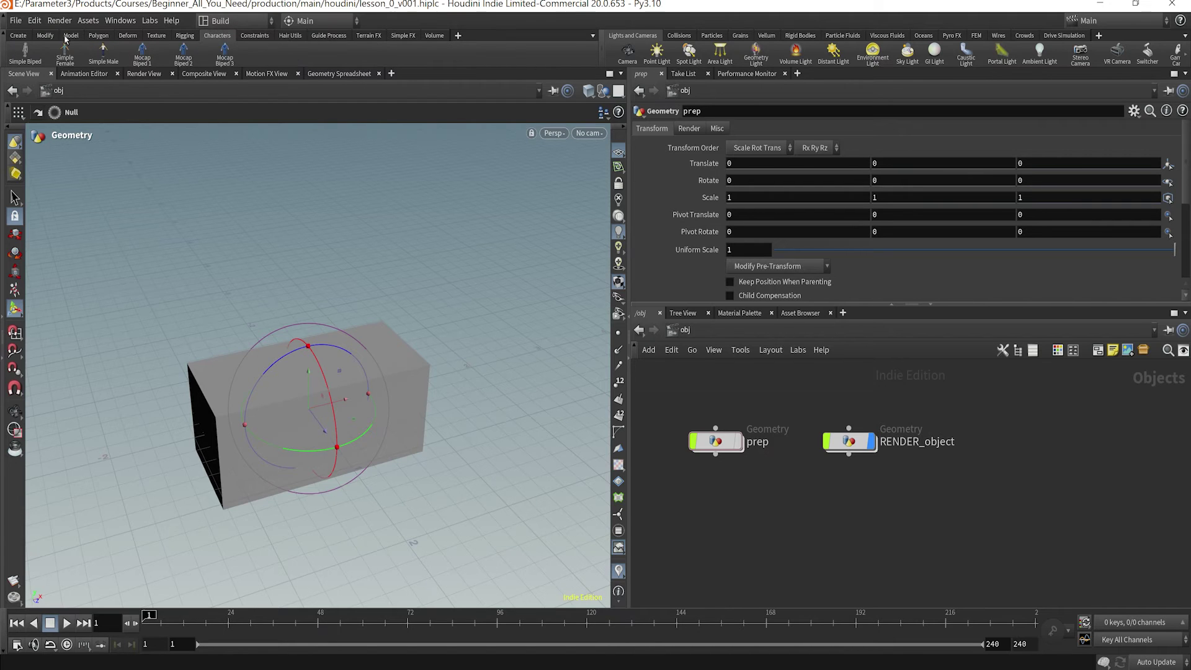
{"action": "left_click", "coordinate": [45, 37]}
{"action": "left_click", "coordinate": [18, 35]}
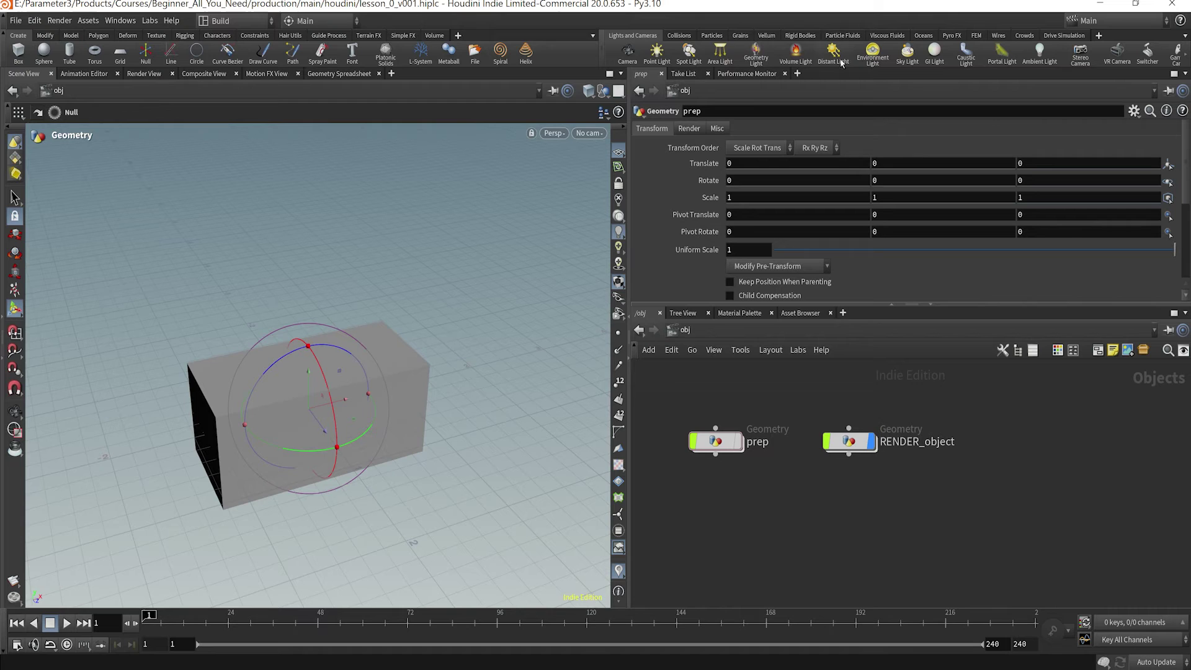
Browse the FX tool sets from Collisions through Oceans to Pyro FX, and widen the right-hand panes
{"action": "left_click", "coordinate": [680, 35]}
{"action": "left_click", "coordinate": [712, 35]}
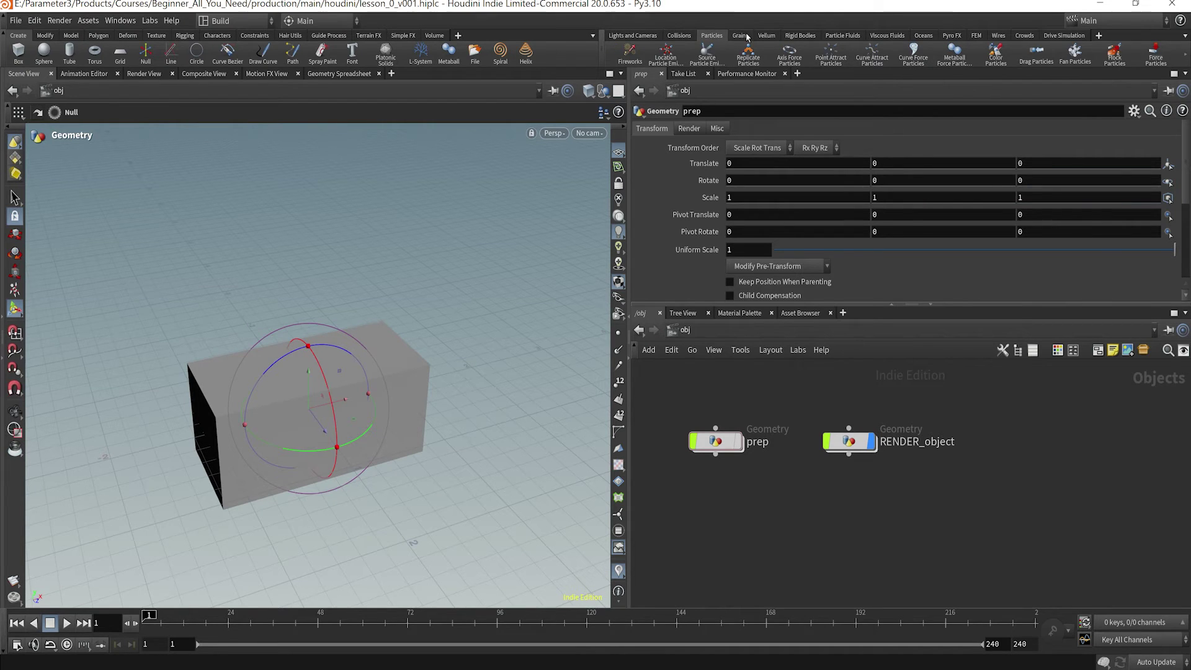
{"action": "left_click", "coordinate": [740, 35]}
{"action": "left_click", "coordinate": [767, 36]}
{"action": "left_click", "coordinate": [802, 35]}
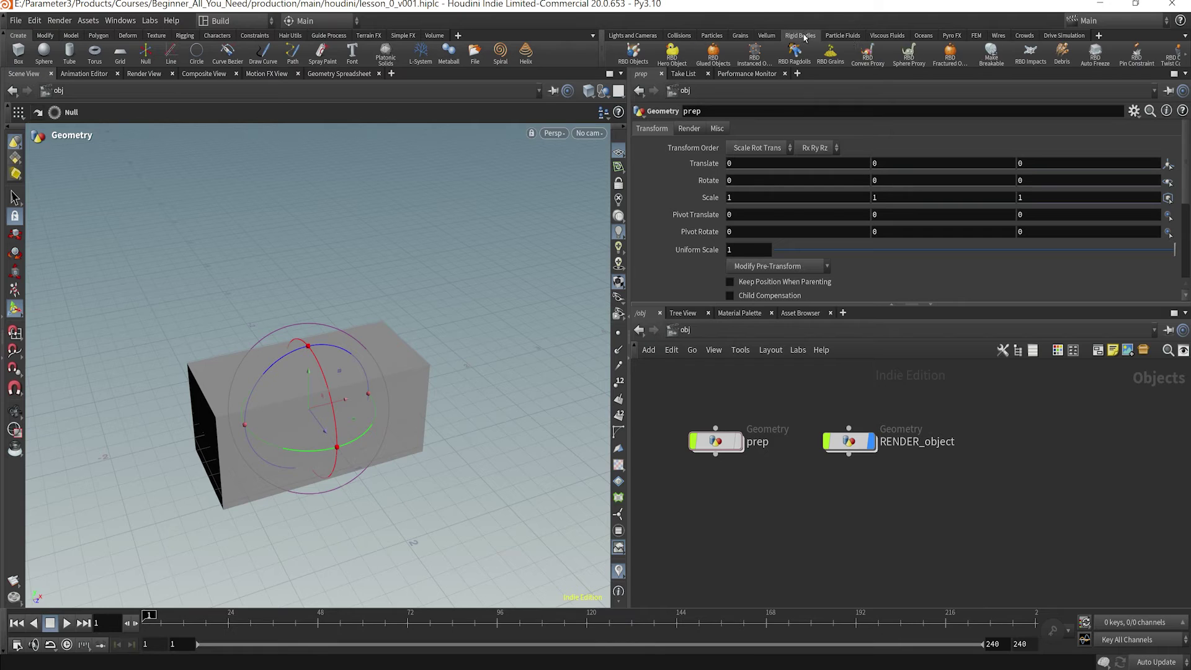
{"action": "left_click", "coordinate": [850, 36]}
{"action": "left_click", "coordinate": [888, 36]}
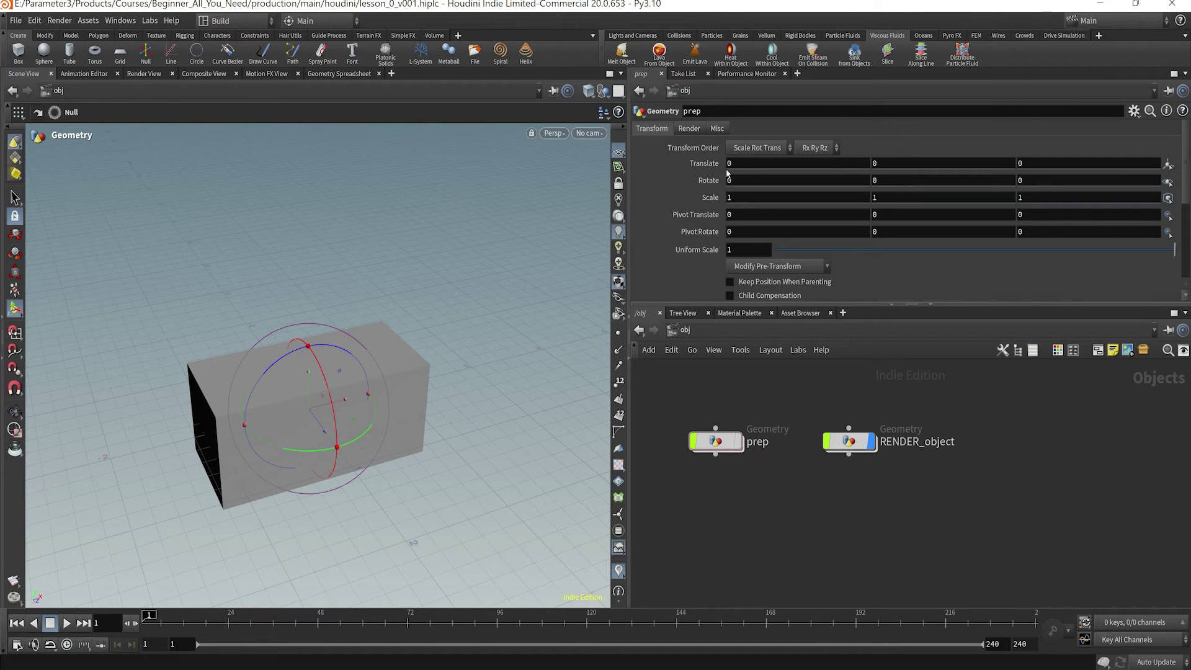
{"action": "left_click", "coordinate": [932, 35]}
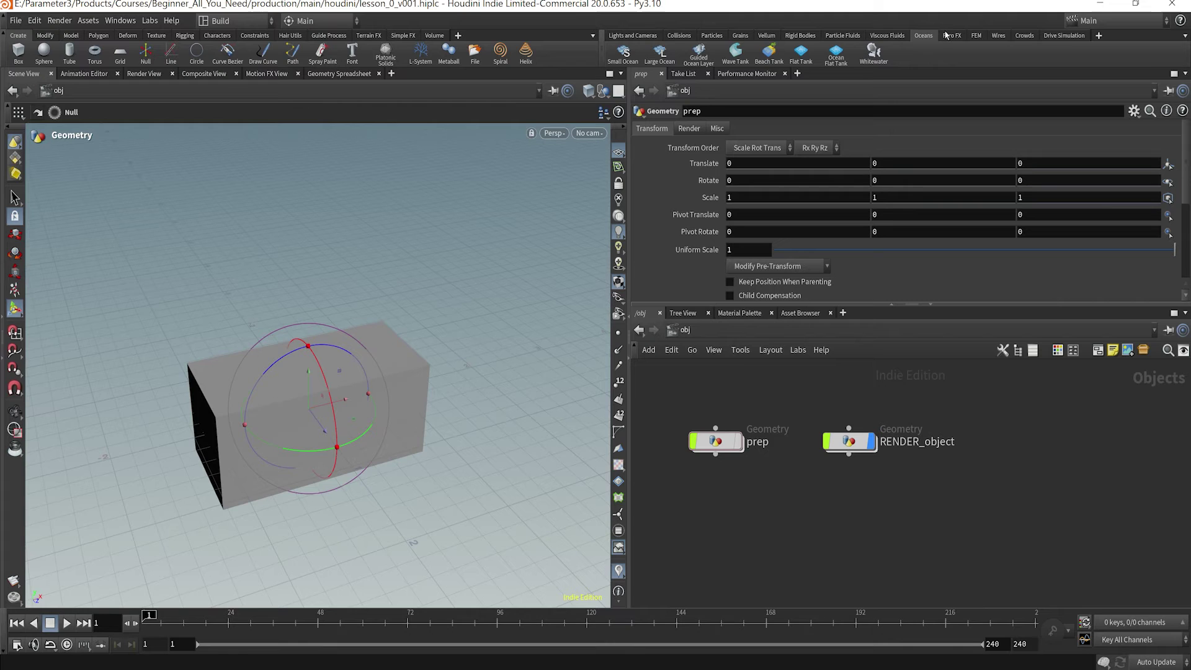
{"action": "left_click", "coordinate": [952, 35]}
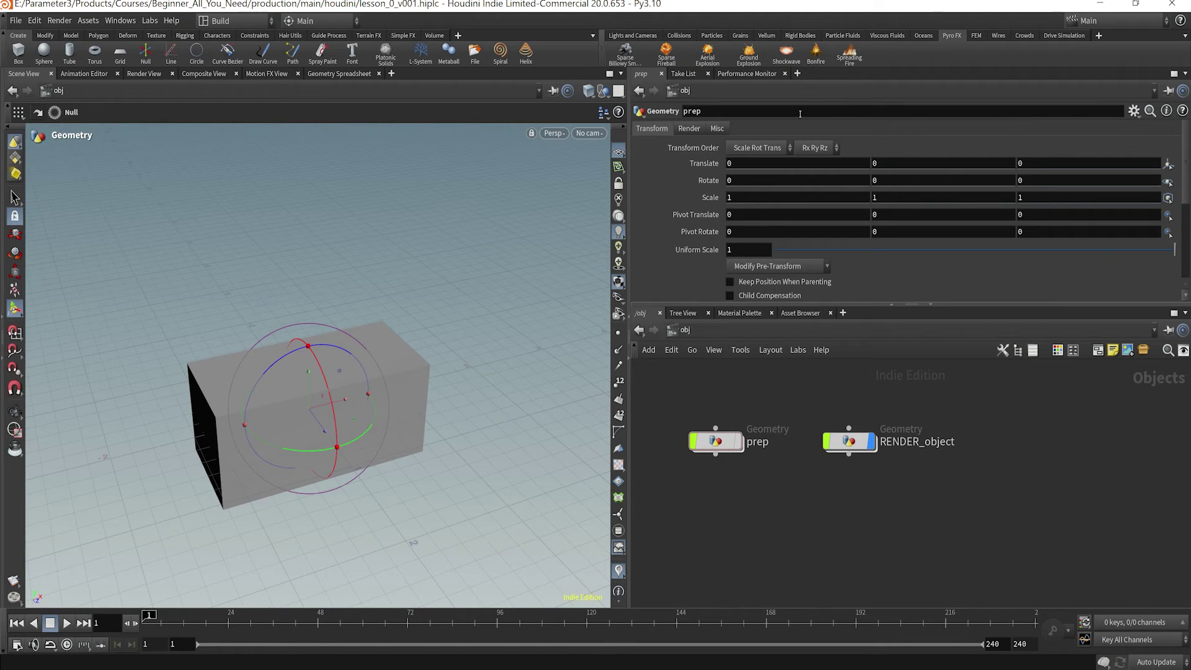
{"action": "left_click_drag", "start_coordinate": [629, 174], "coordinate": [605, 174]}
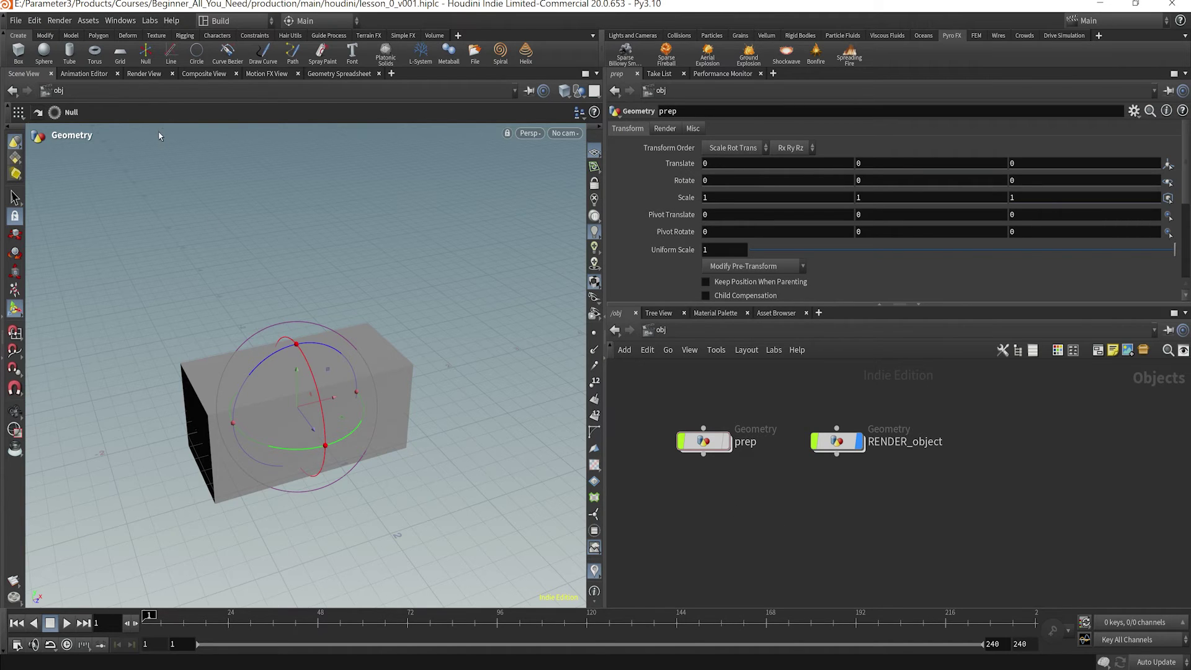
Compare the Render View, Geometry Spreadsheet and Scene View, then view polysplit1's point positions inside prep
{"action": "left_click", "coordinate": [144, 74]}
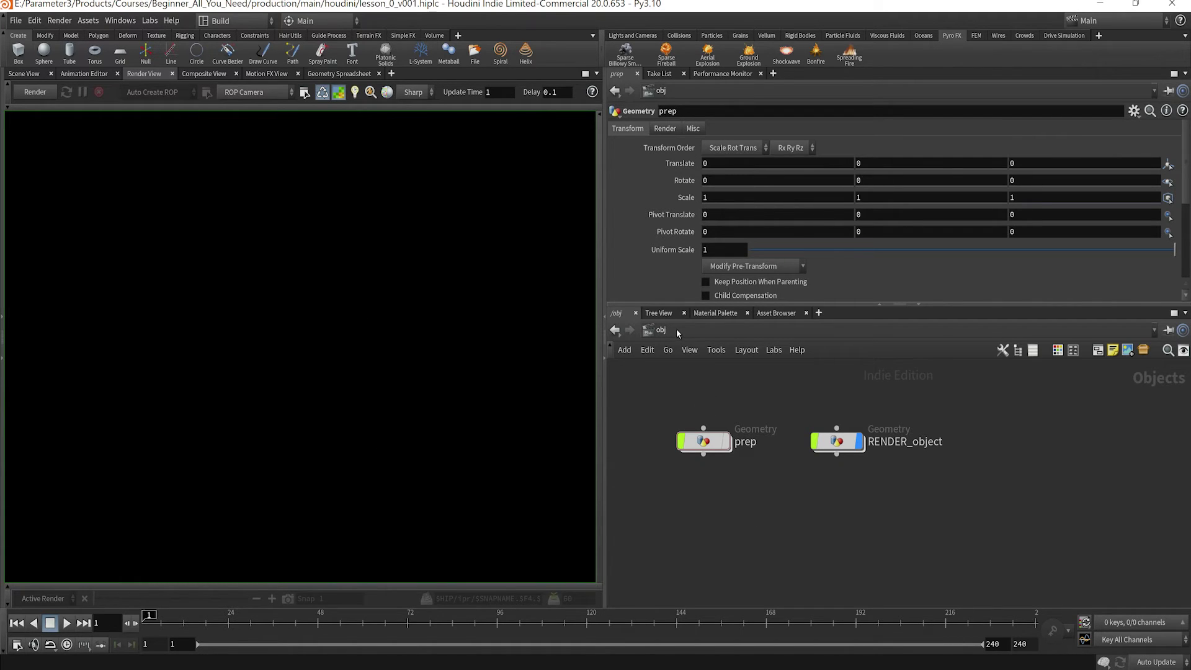
{"action": "left_click", "coordinate": [339, 74]}
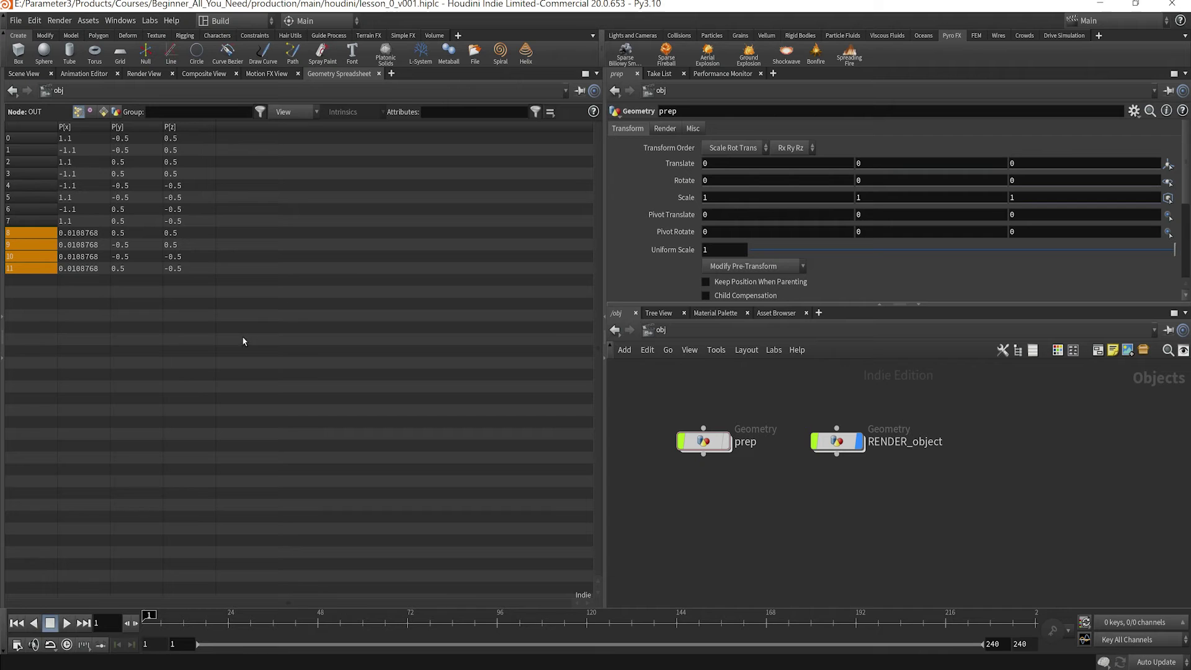
{"action": "left_click", "coordinate": [31, 72]}
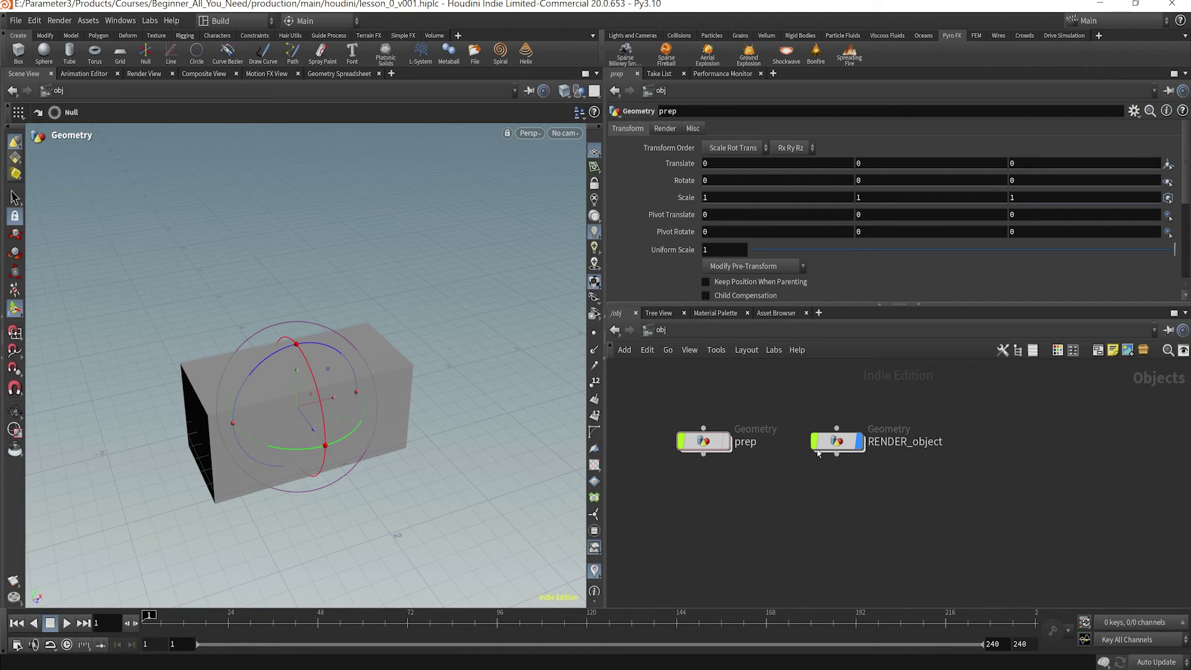
{"action": "double_click", "coordinate": [703, 441]}
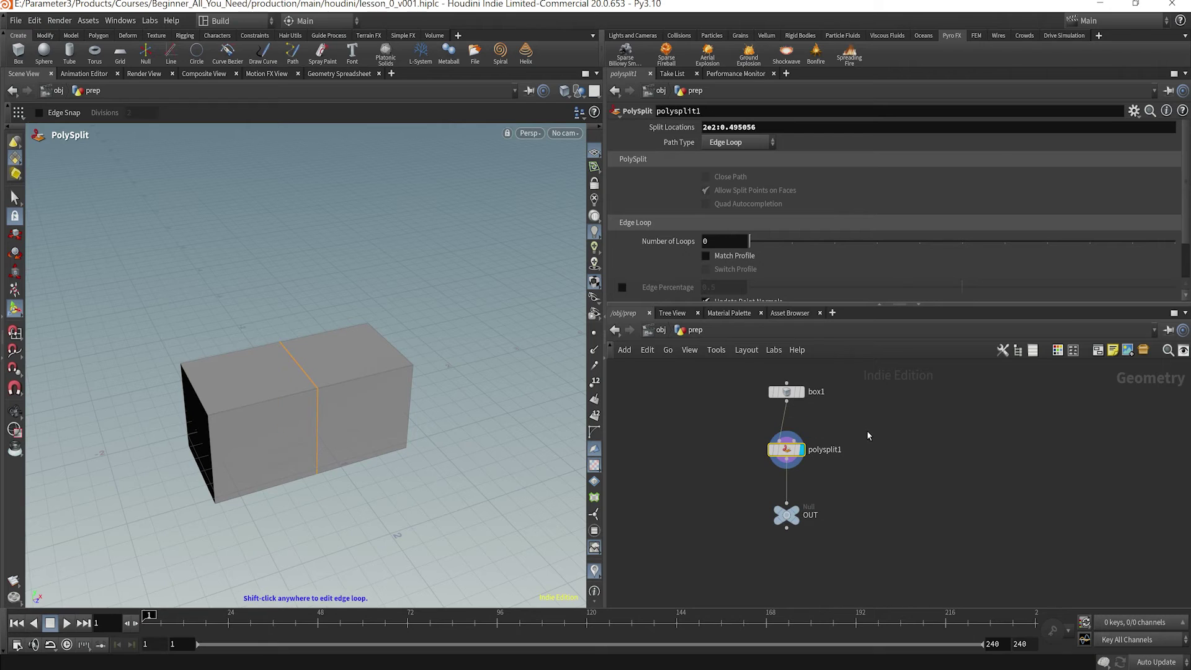
{"action": "left_click", "coordinate": [345, 75]}
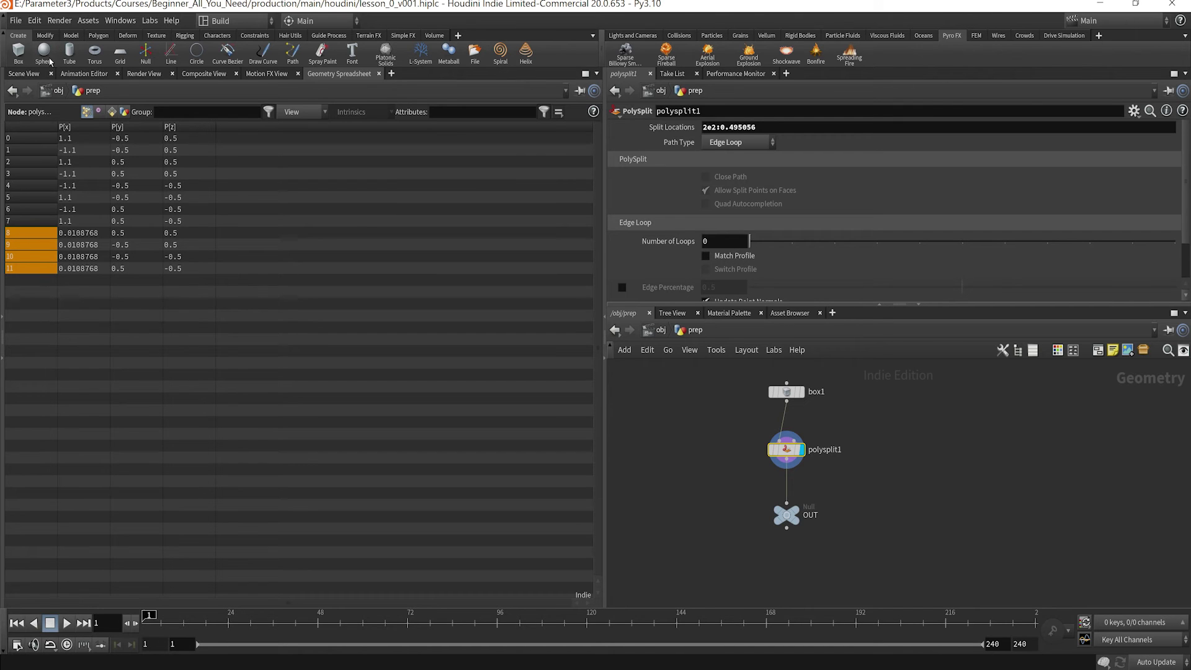
{"action": "left_click", "coordinate": [33, 75]}
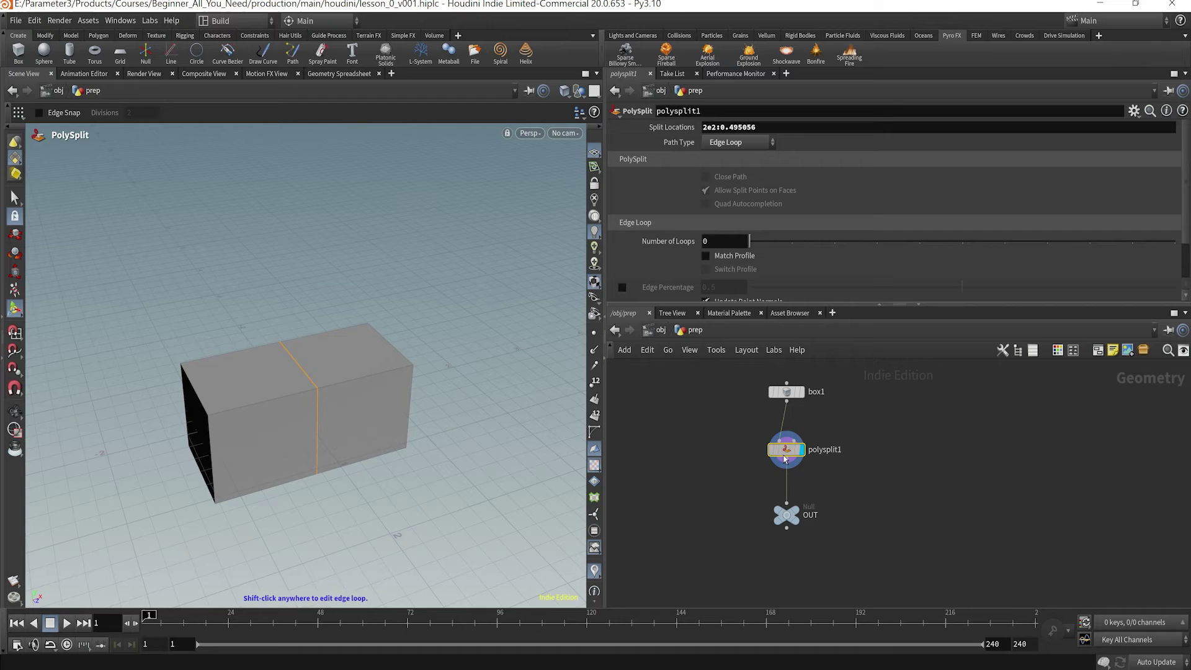
{"action": "left_click", "coordinate": [350, 75]}
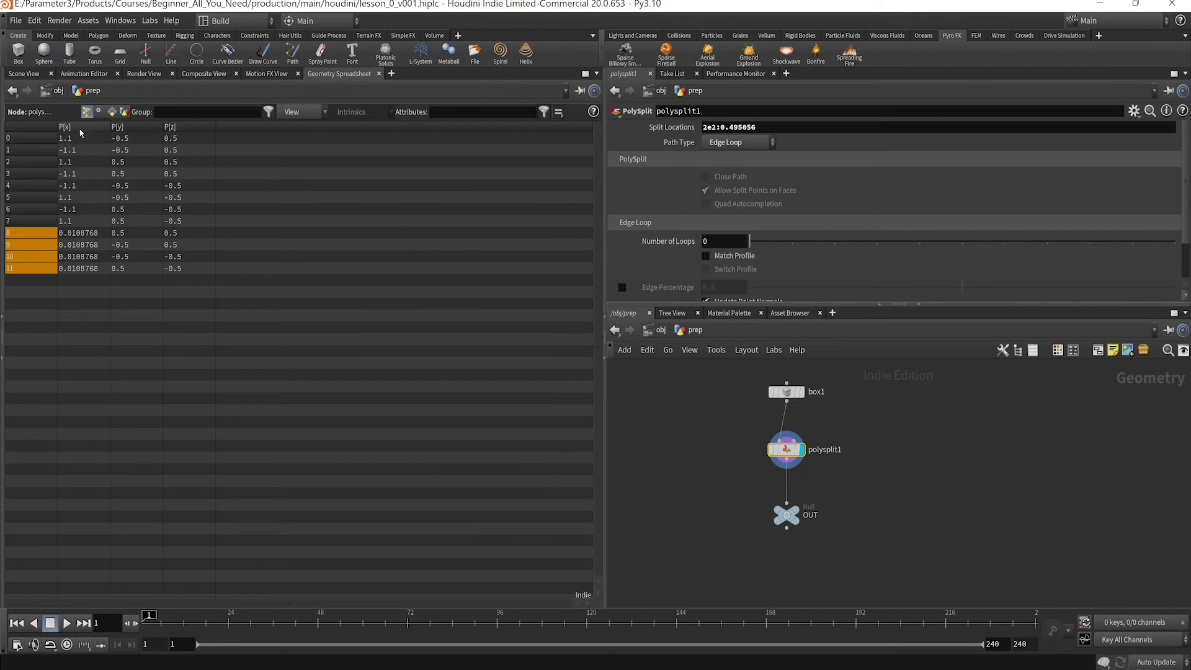
{"action": "left_click", "coordinate": [32, 73]}
{"action": "scroll", "coordinate": [772, 475], "scroll_direction": "up", "scroll_amount": 3}
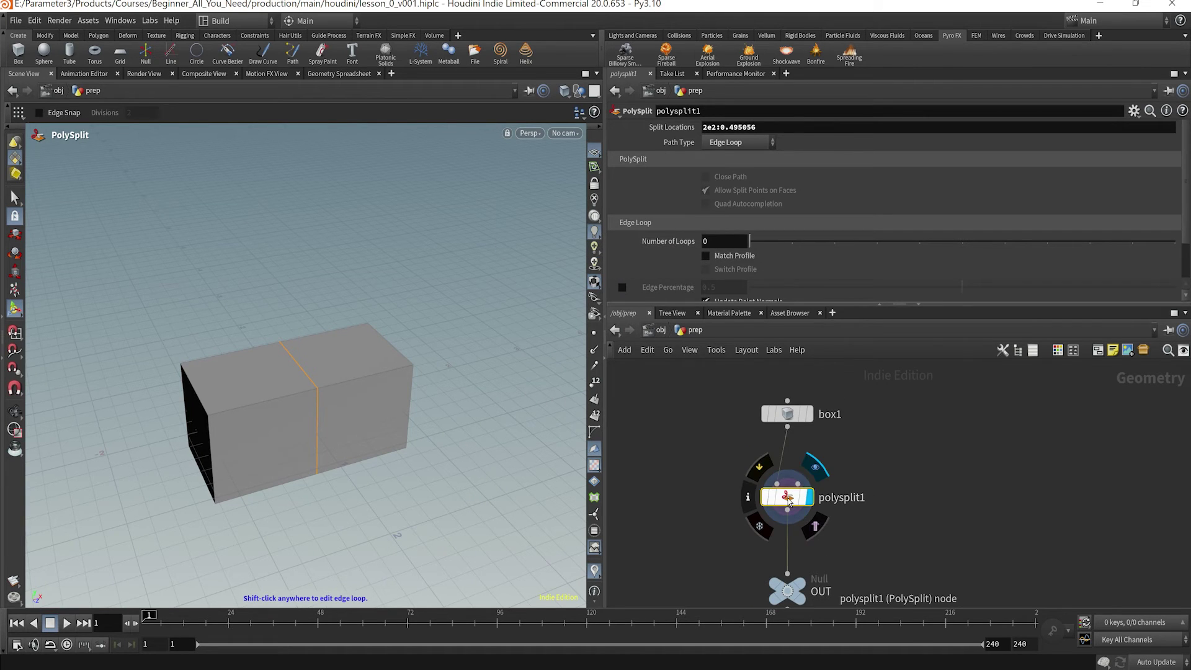
Check polysplit1's info summary (12 points, 10 polygons) and show Group Attributes in the spreadsheet
{"action": "middle_click", "coordinate": [789, 499]}
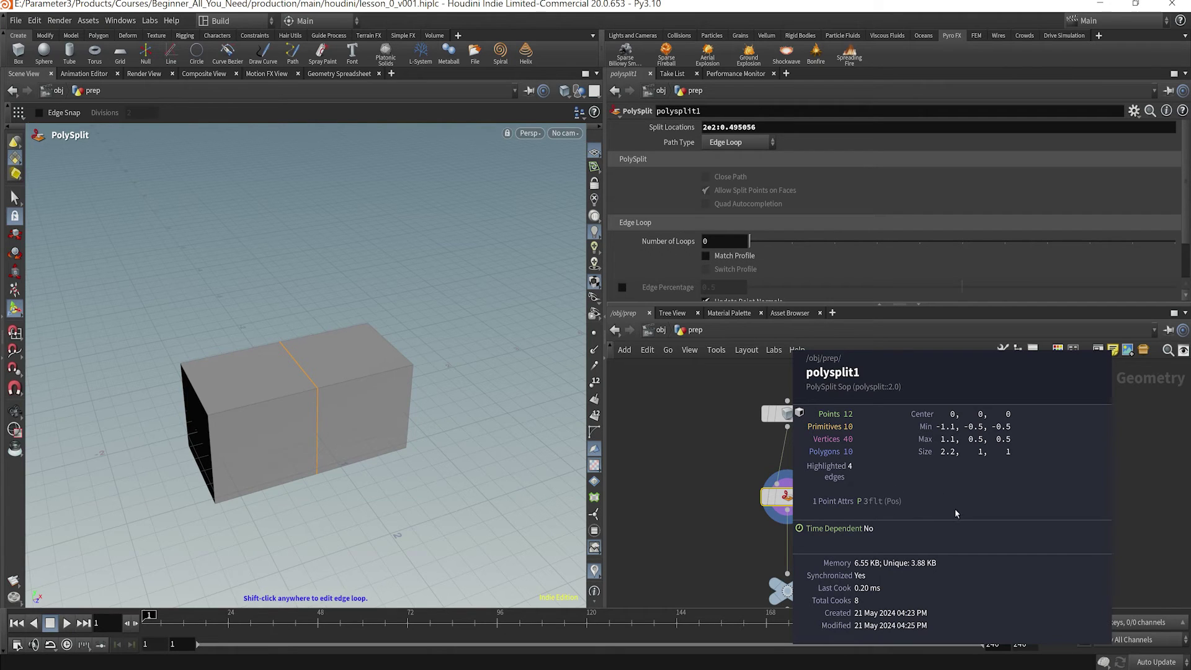
{"action": "key", "text": "h"}
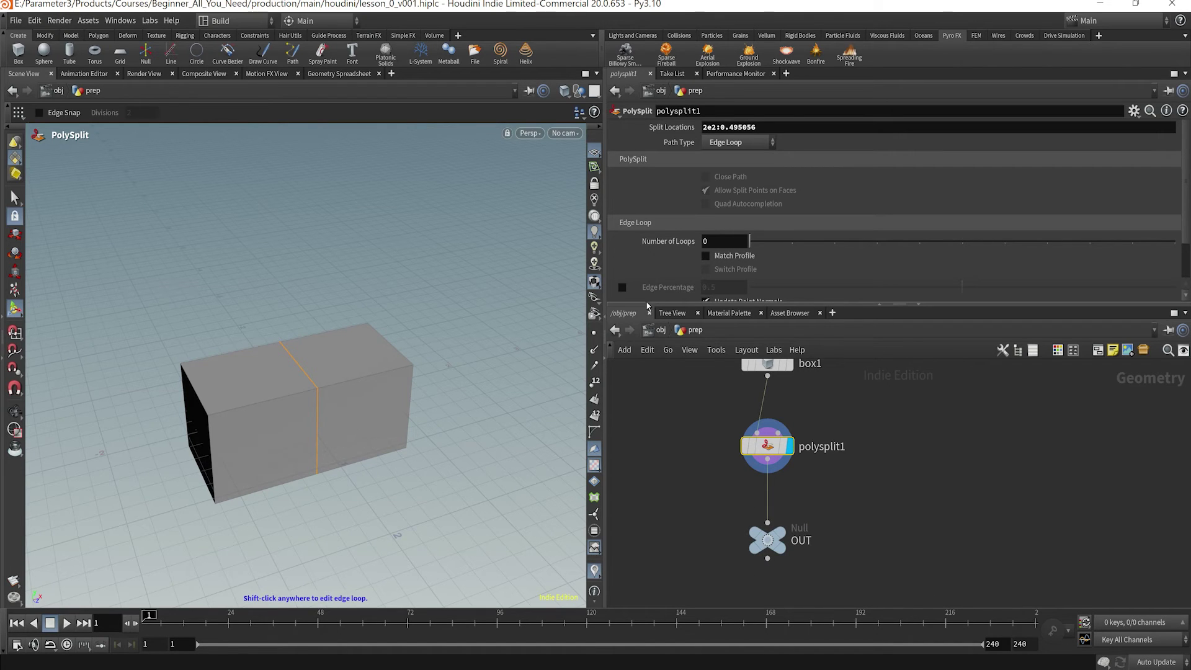
{"action": "left_click", "coordinate": [339, 73]}
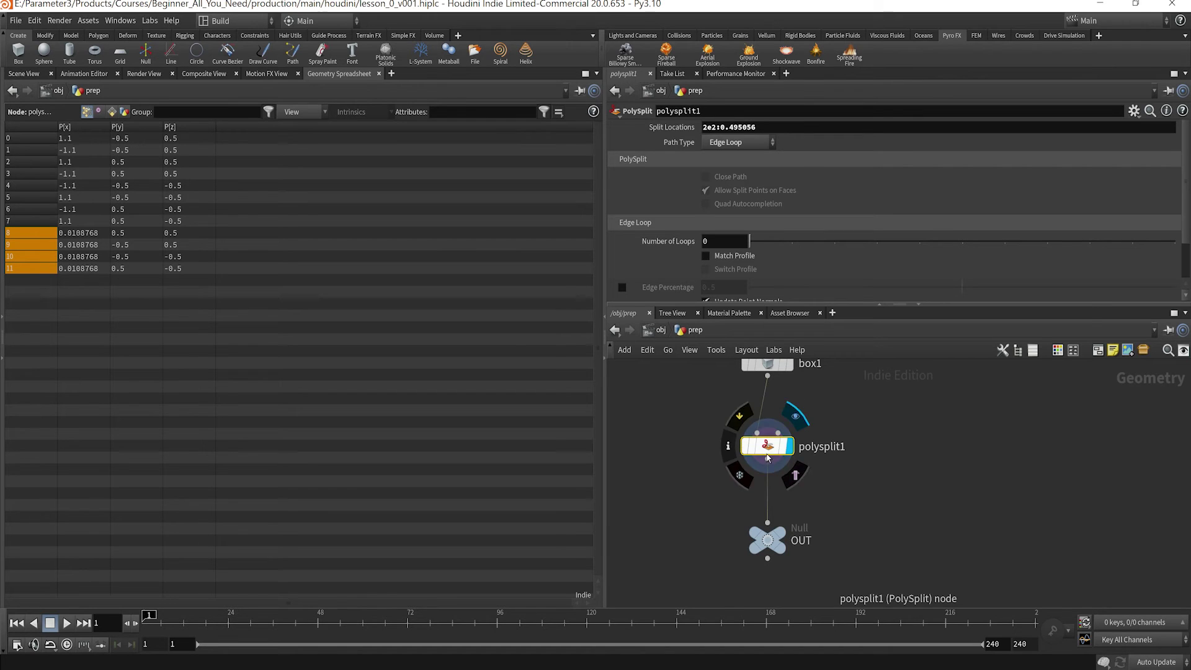
{"action": "middle_click_drag", "start_coordinate": [757, 450], "coordinate": [825, 458]}
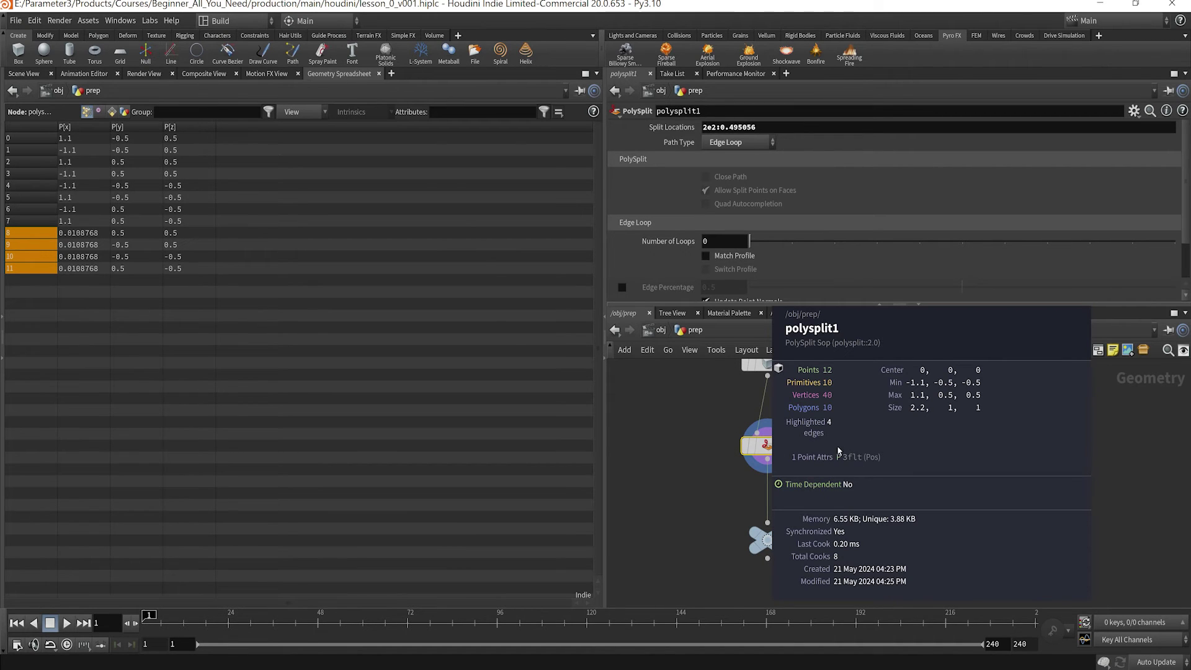
{"action": "left_click", "coordinate": [318, 115]}
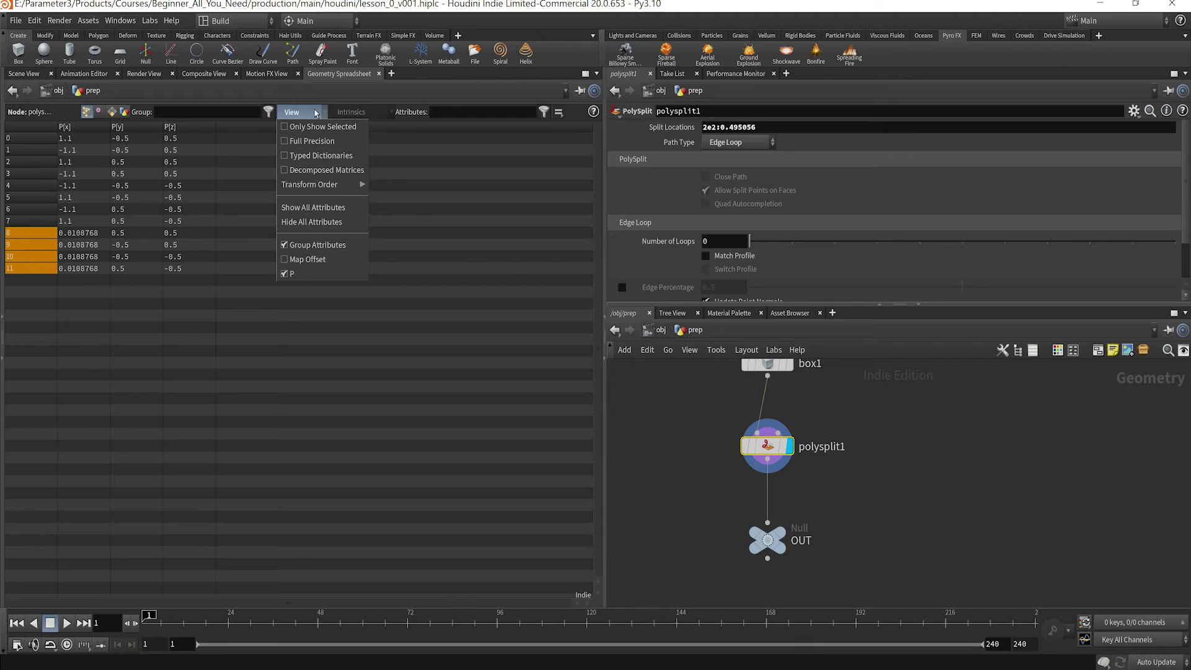
{"action": "left_click", "coordinate": [318, 244]}
{"action": "left_click", "coordinate": [304, 112]}
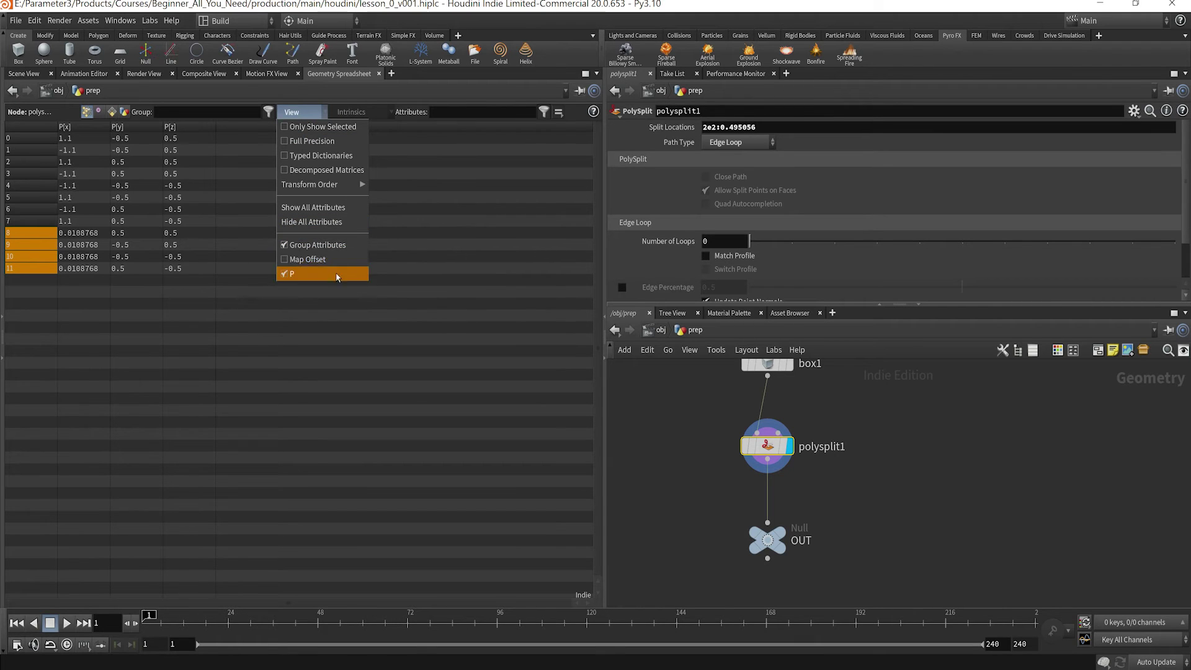
{"action": "left_click", "coordinate": [788, 428]}
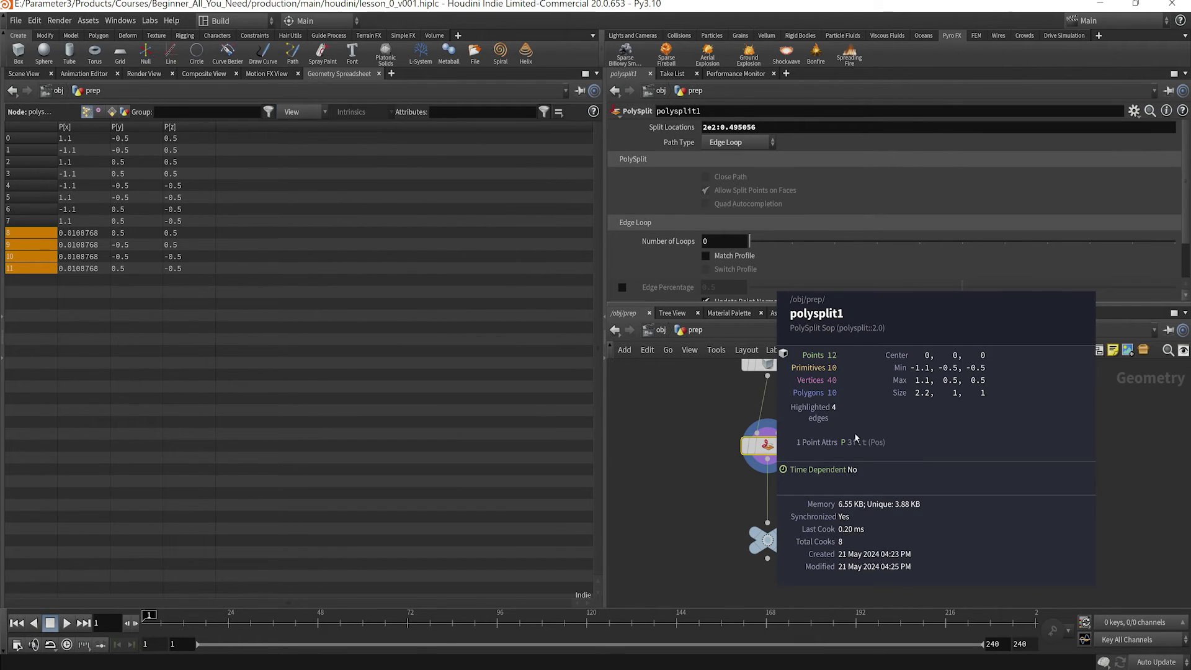
Insert a color1 Color node on the polysplit1–OUT wire, display it, and check its info
{"action": "key", "text": "Tab"}
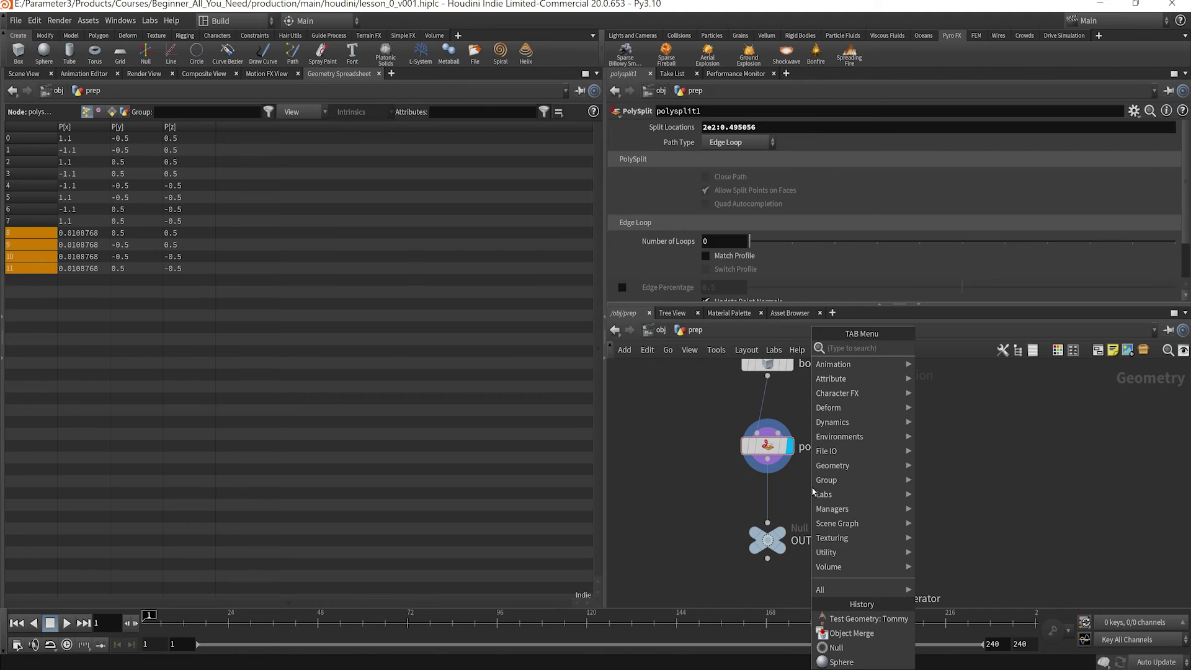
{"action": "type", "text": "col"}
{"action": "key", "text": "Return"}
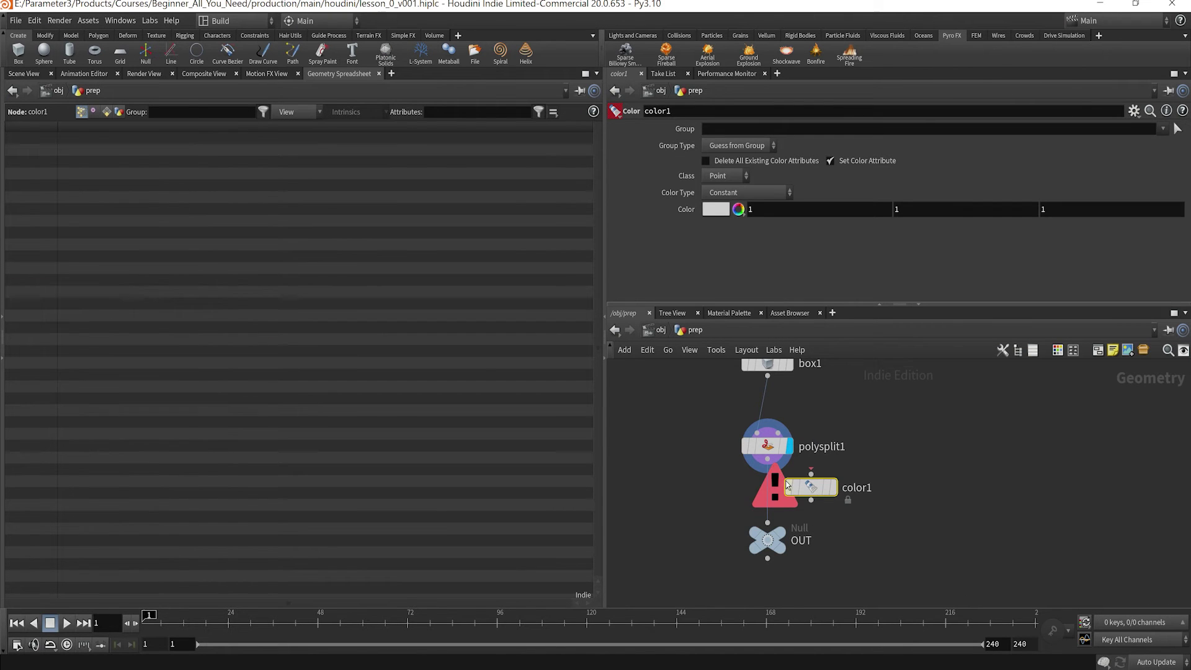
{"action": "left_click", "coordinate": [769, 504]}
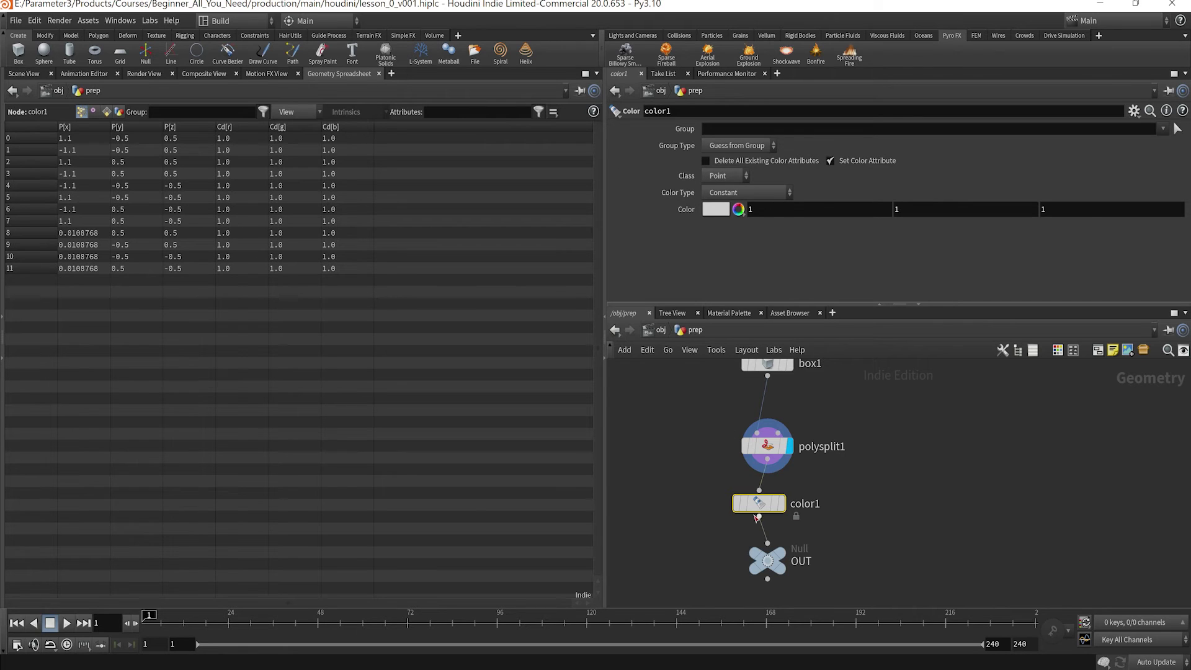
{"action": "mouse_move", "coordinate": [765, 506]}
{"action": "left_click", "coordinate": [787, 474]}
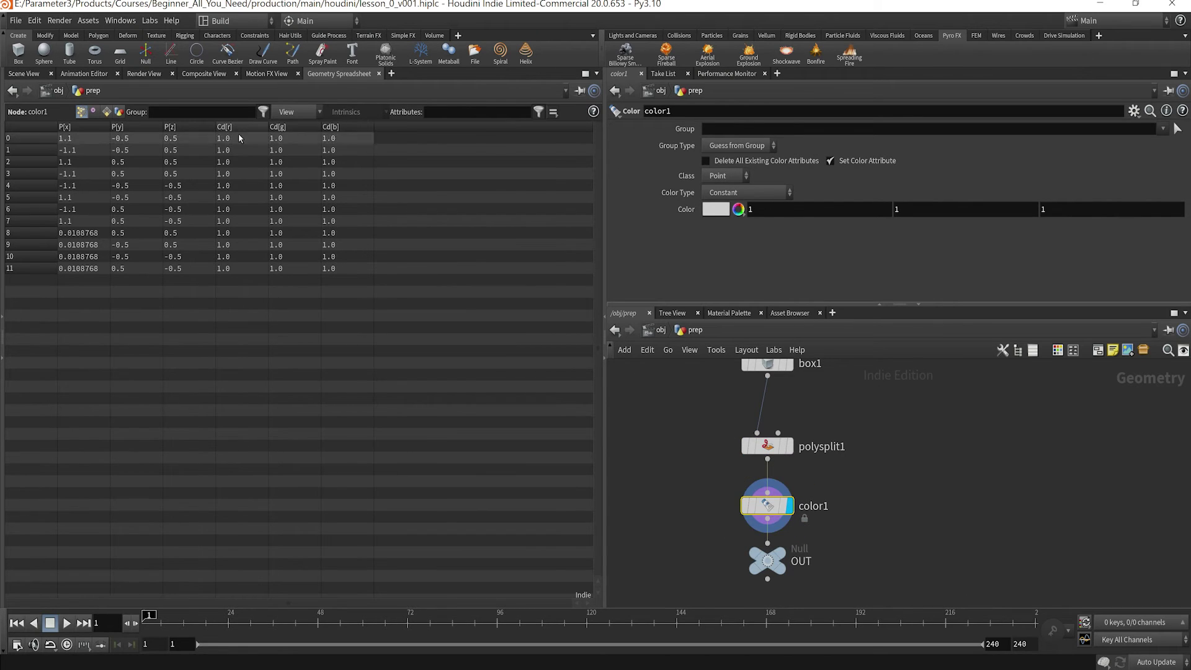
{"action": "middle_click", "coordinate": [768, 505]}
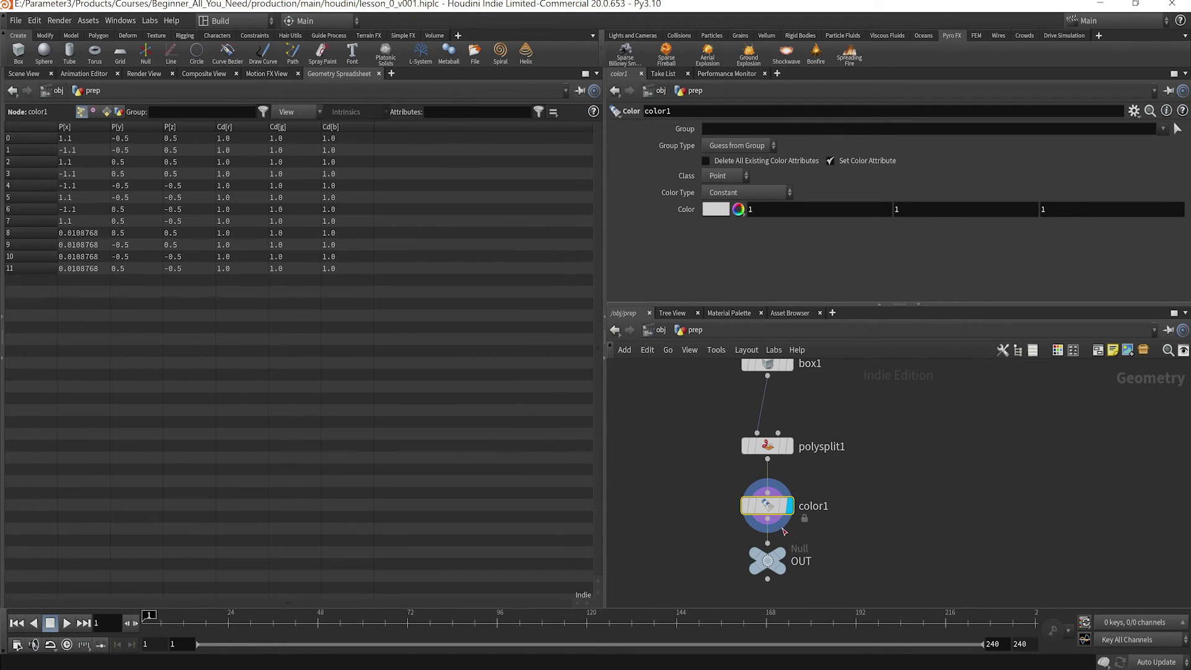
{"action": "left_click", "coordinate": [24, 74]}
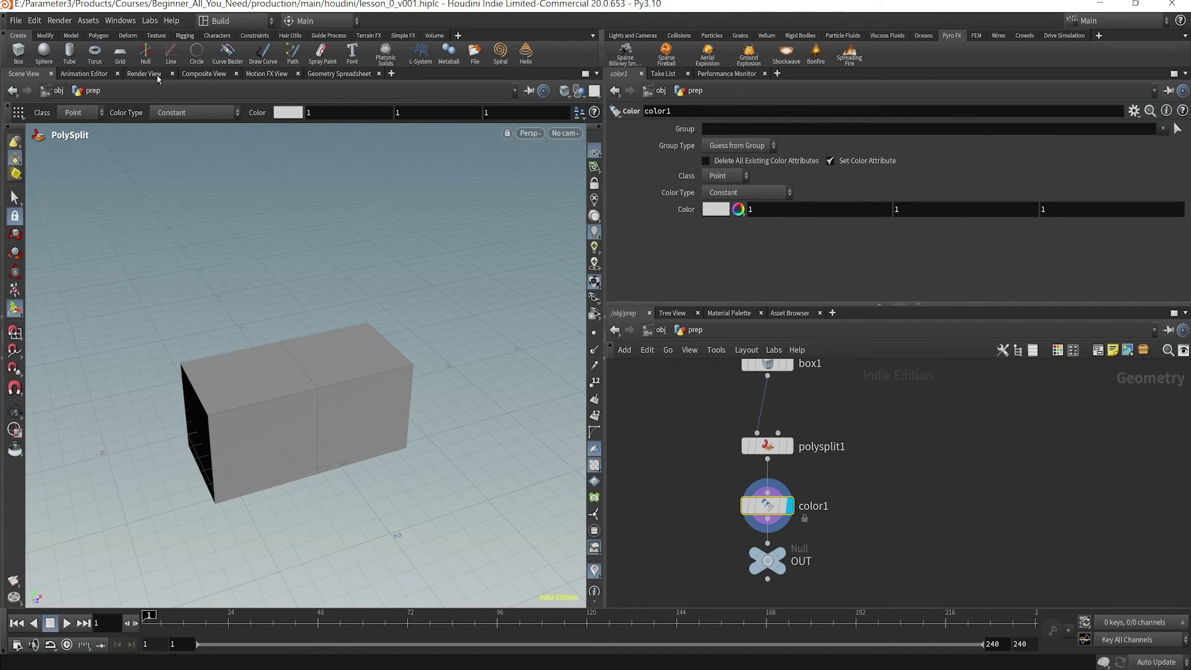
Browse color1's vertex, detail and point attributes in the Geometry Spreadsheet
{"action": "left_click", "coordinate": [349, 74]}
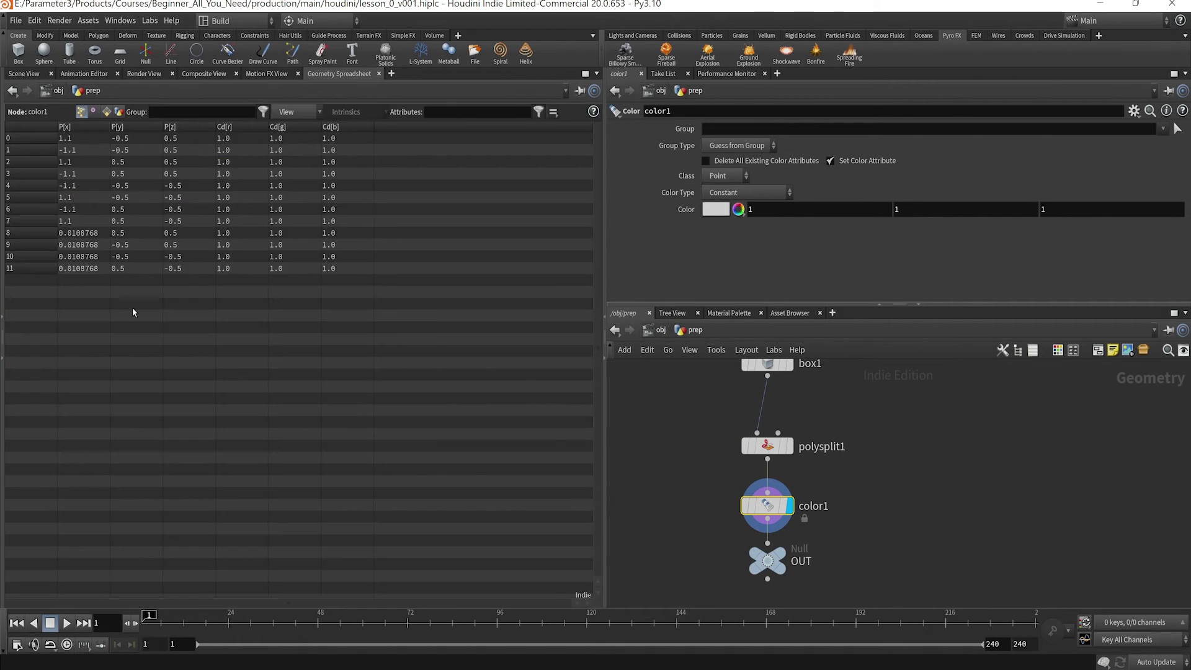
{"action": "left_click", "coordinate": [93, 112]}
{"action": "left_click", "coordinate": [87, 113]}
{"action": "left_click", "coordinate": [93, 112]}
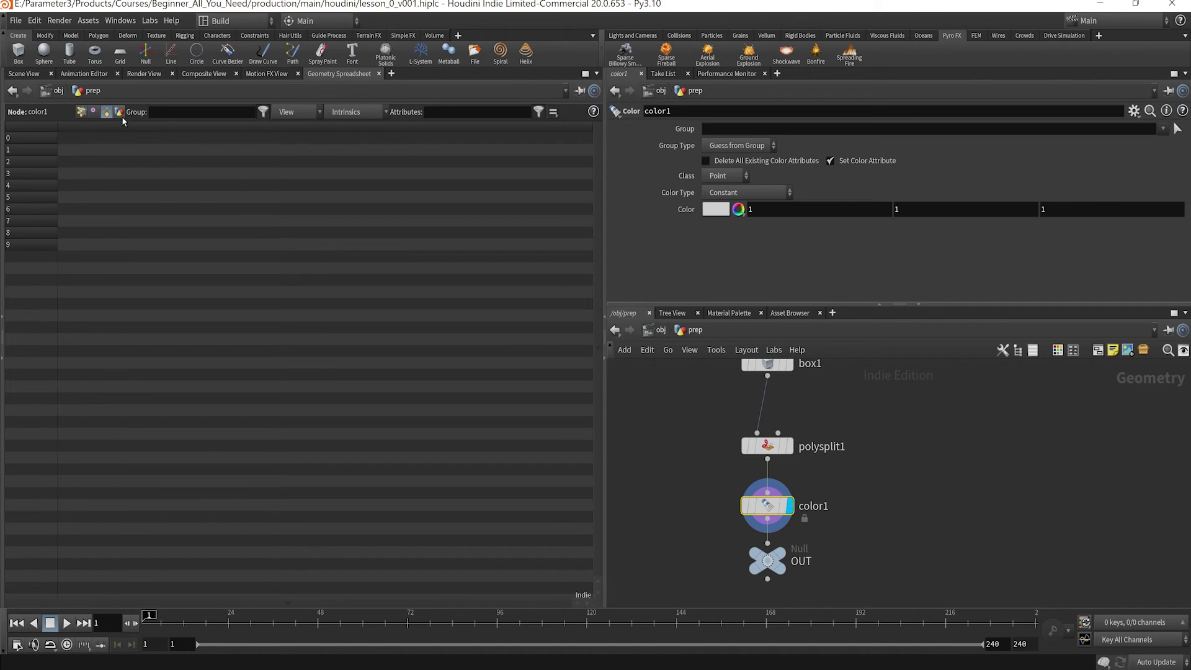
{"action": "left_click", "coordinate": [119, 112]}
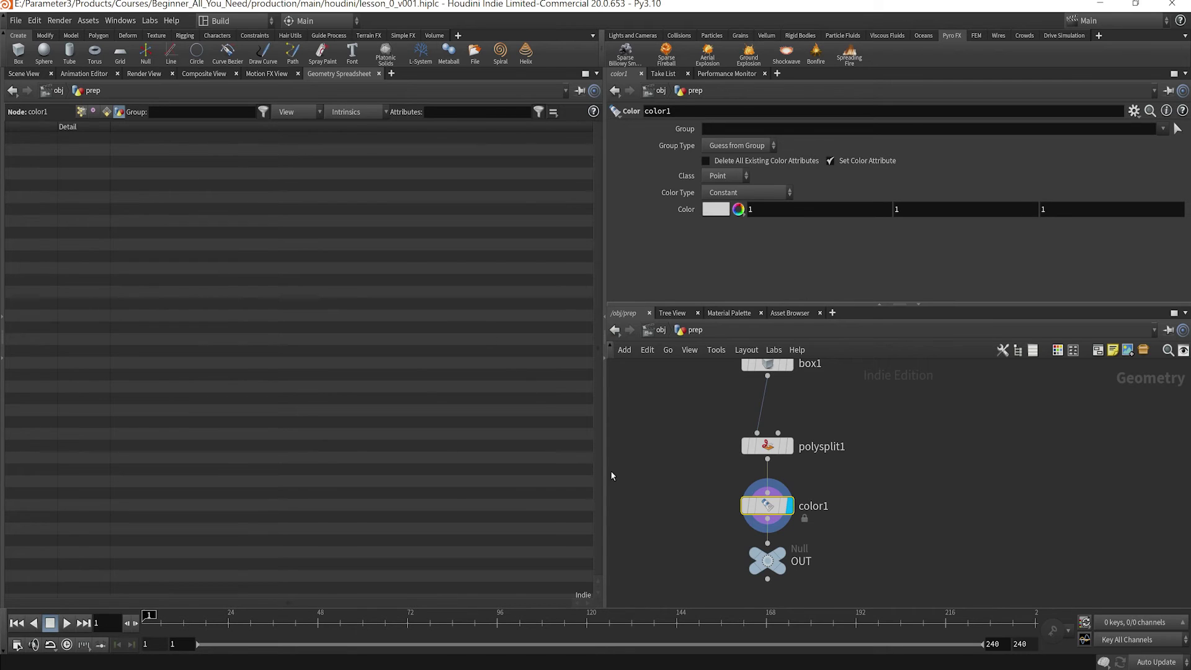
{"action": "left_click", "coordinate": [81, 111]}
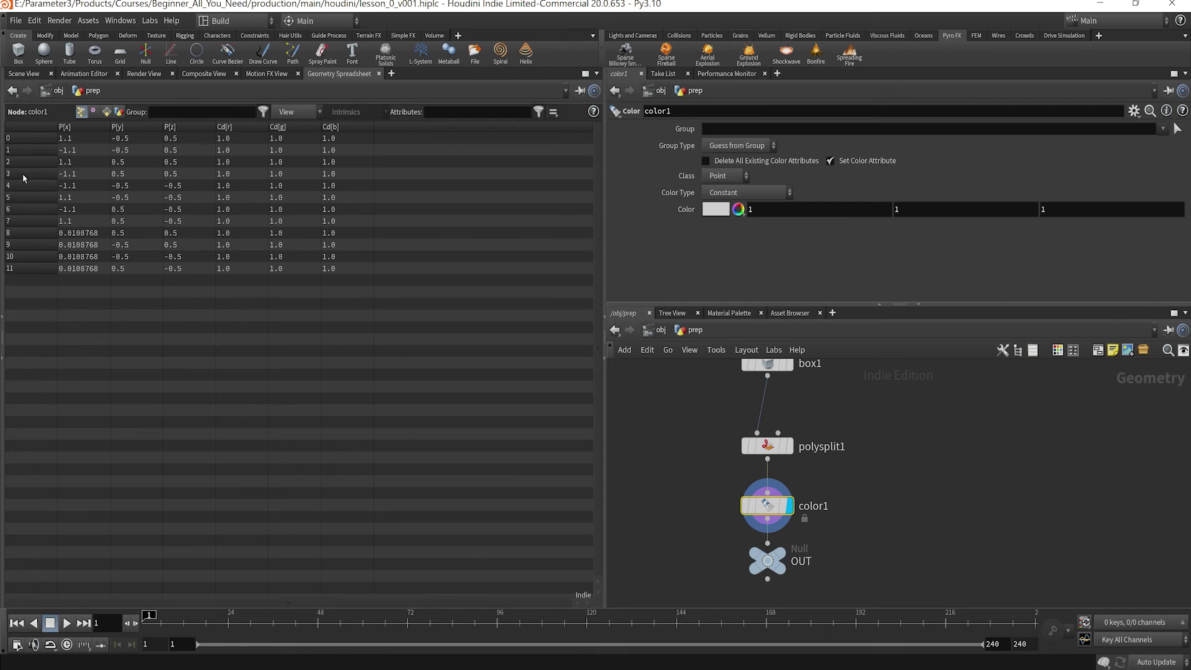
Orbit the box in the Scene View and return to the object level
{"action": "left_click", "coordinate": [39, 75]}
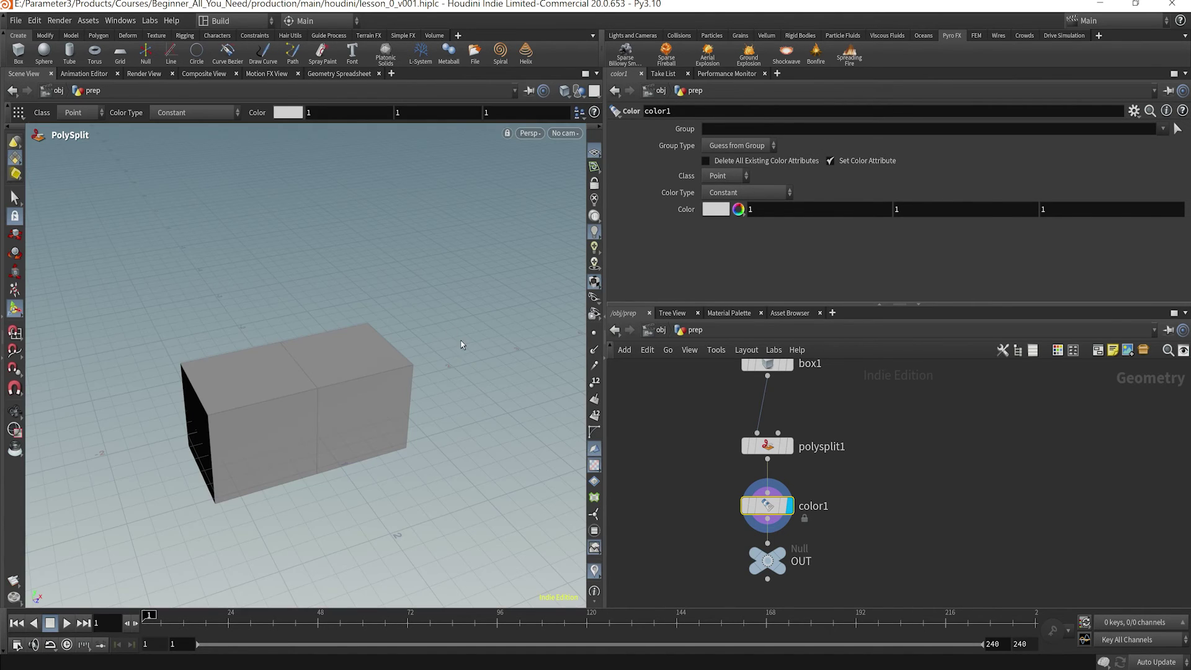
{"action": "left_click_drag", "start_coordinate": [376, 222], "coordinate": [367, 225]}
{"action": "key", "text": "Return"}
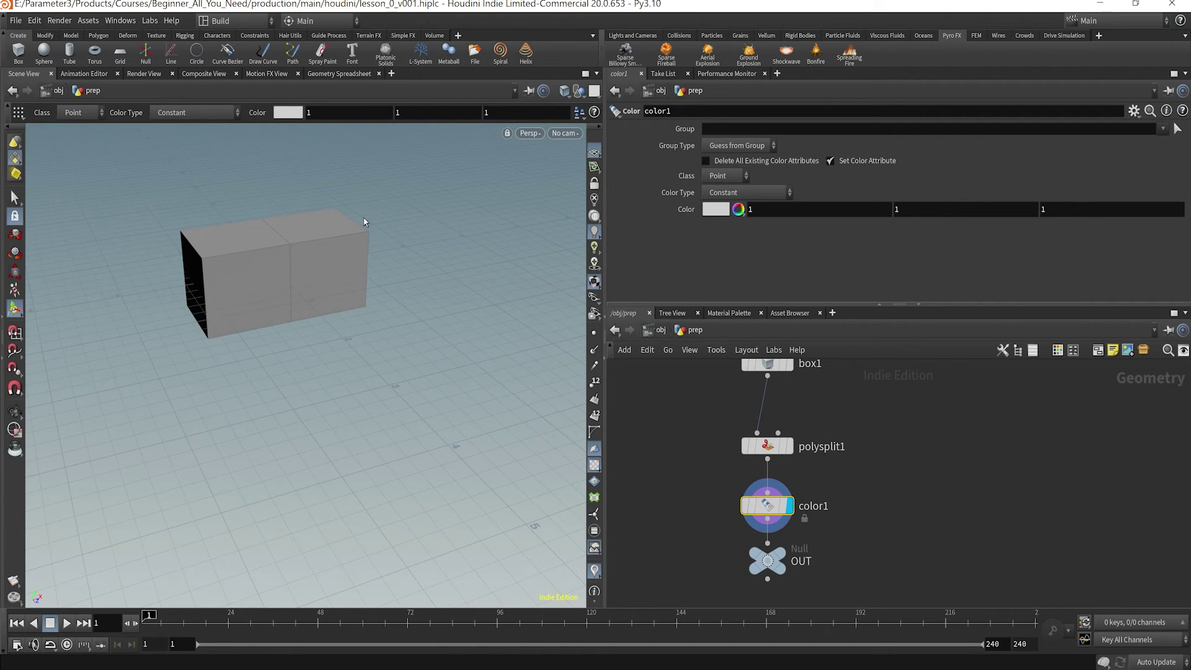
{"action": "left_click_drag", "start_coordinate": [364, 221], "coordinate": [378, 338]}
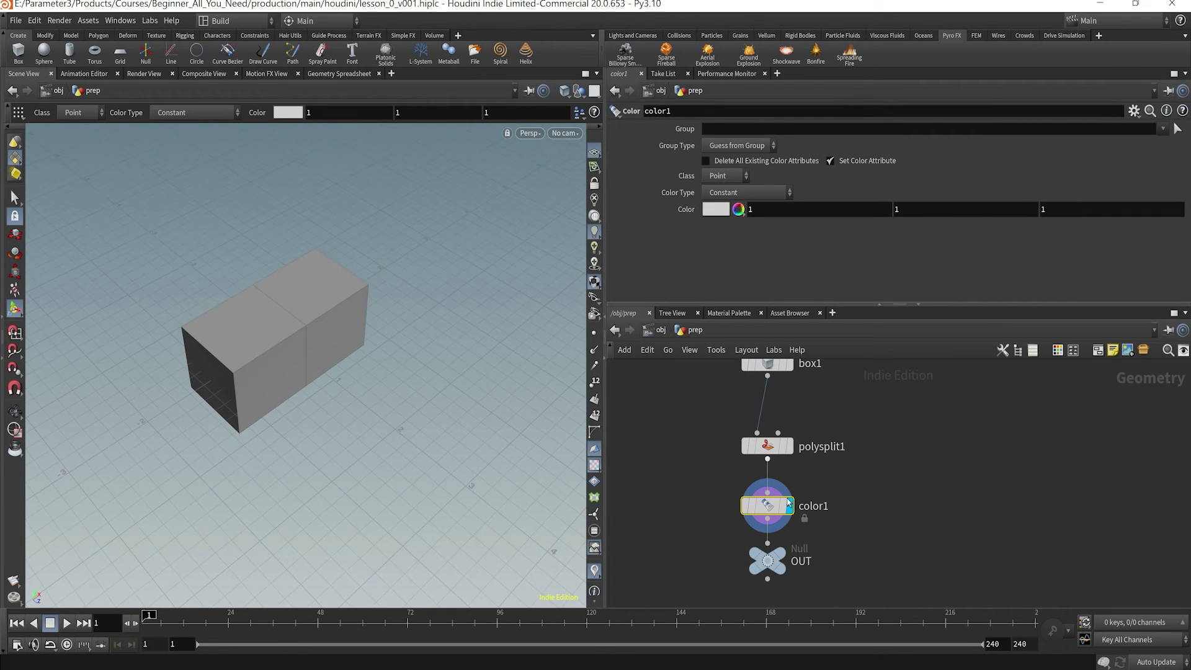
{"action": "left_click", "coordinate": [660, 333]}
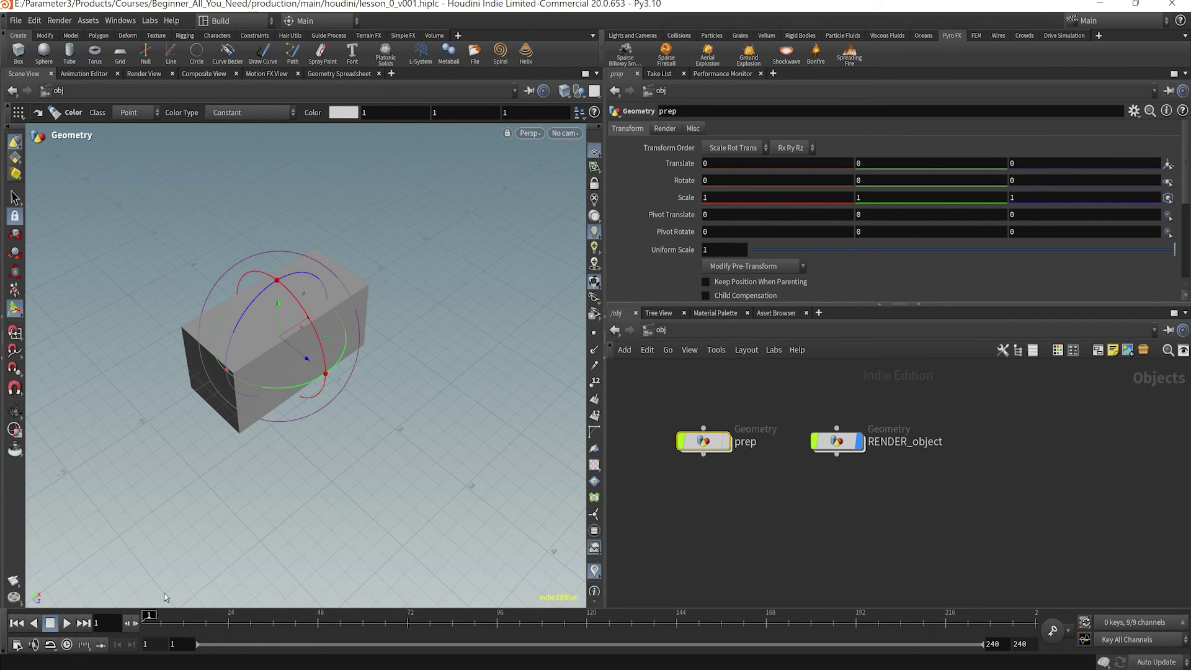
Scrub and play the 1–240 range, stopping at frame 97, then open Flipbook with New Settings
{"action": "left_click_drag", "start_coordinate": [160, 625], "coordinate": [451, 624]}
{"action": "left_click", "coordinate": [66, 623]}
{"action": "left_click", "coordinate": [51, 623]}
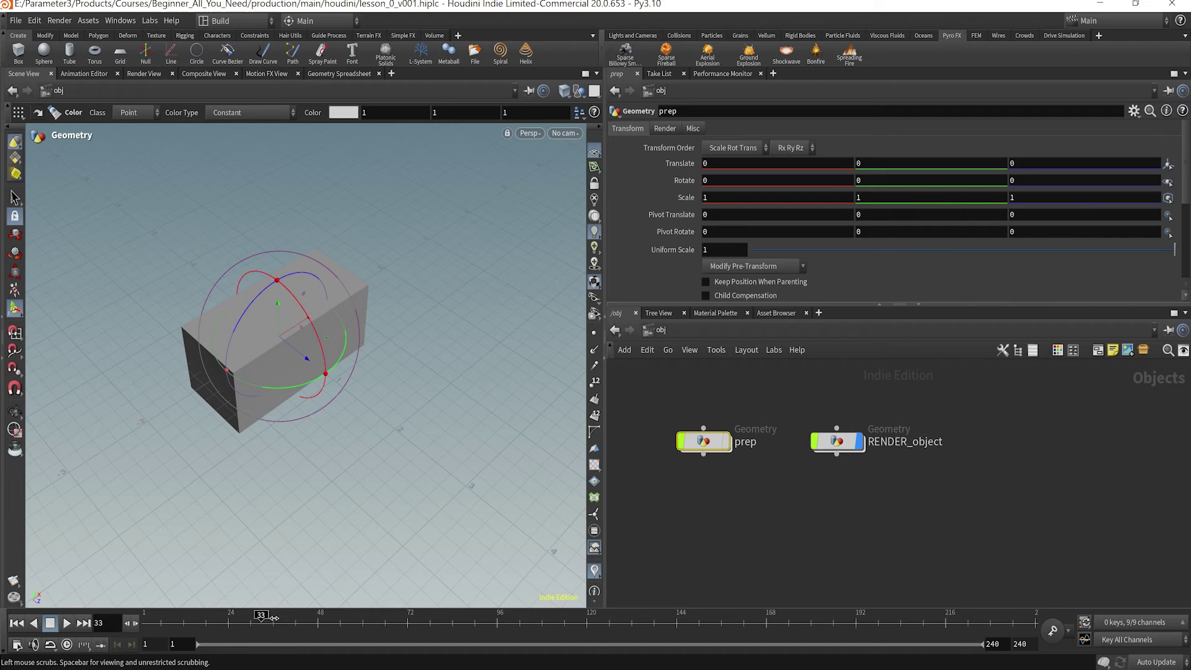
{"action": "left_click", "coordinate": [217, 618]}
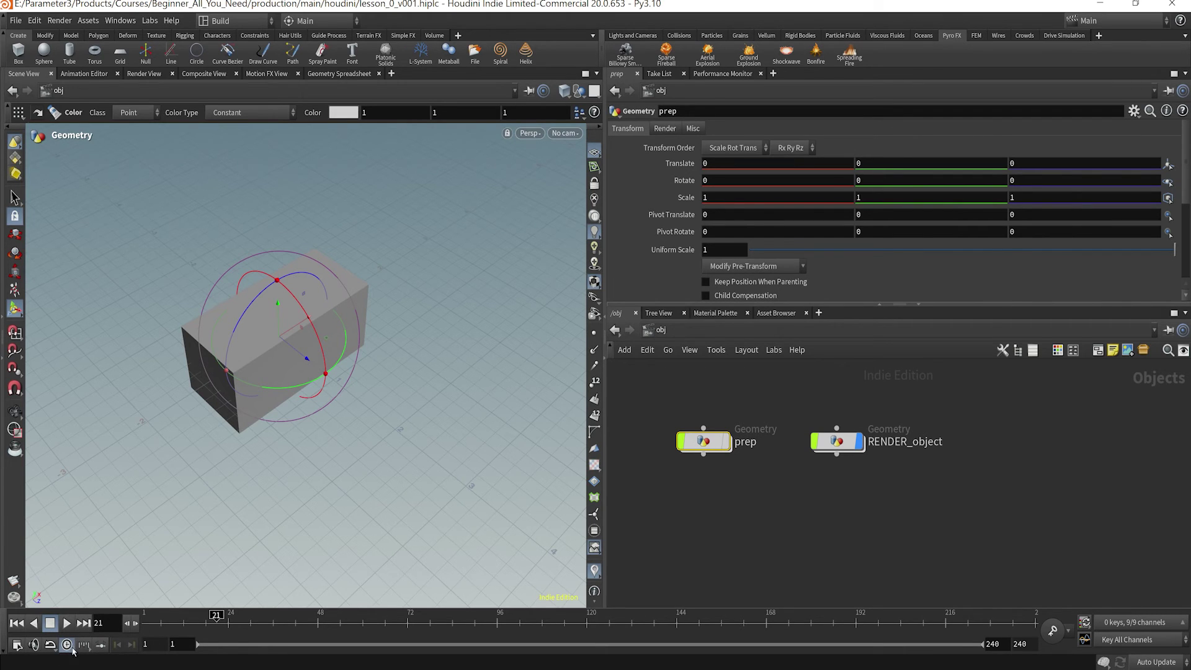
{"action": "left_click", "coordinate": [67, 623]}
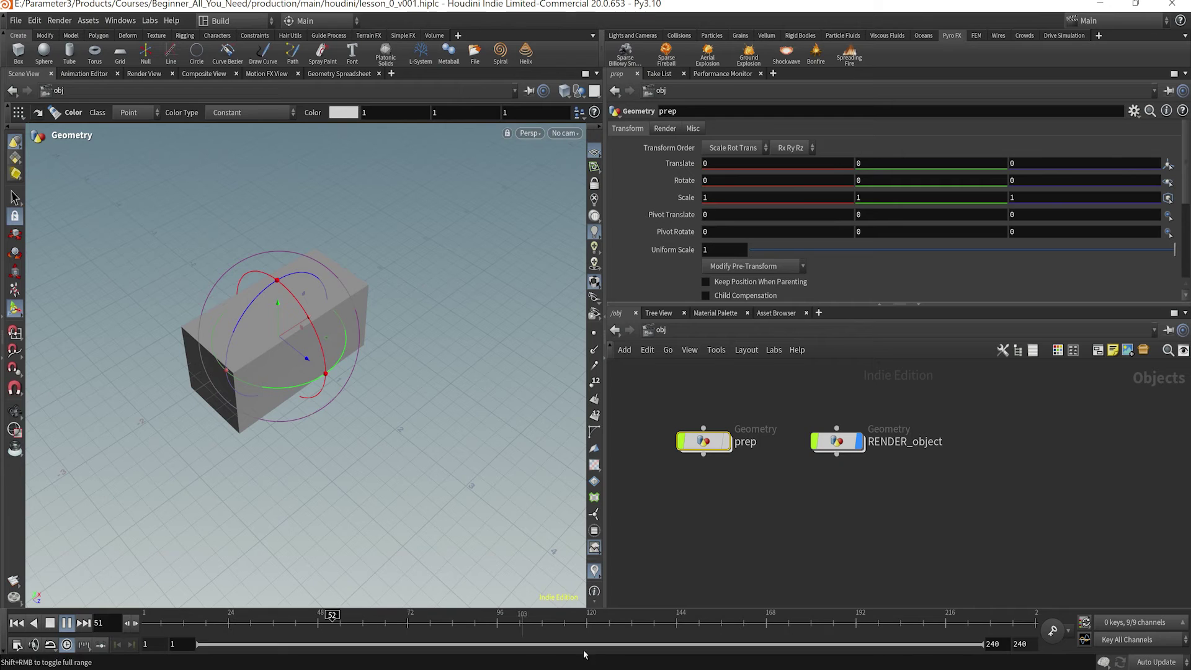
{"action": "left_click", "coordinate": [50, 624]}
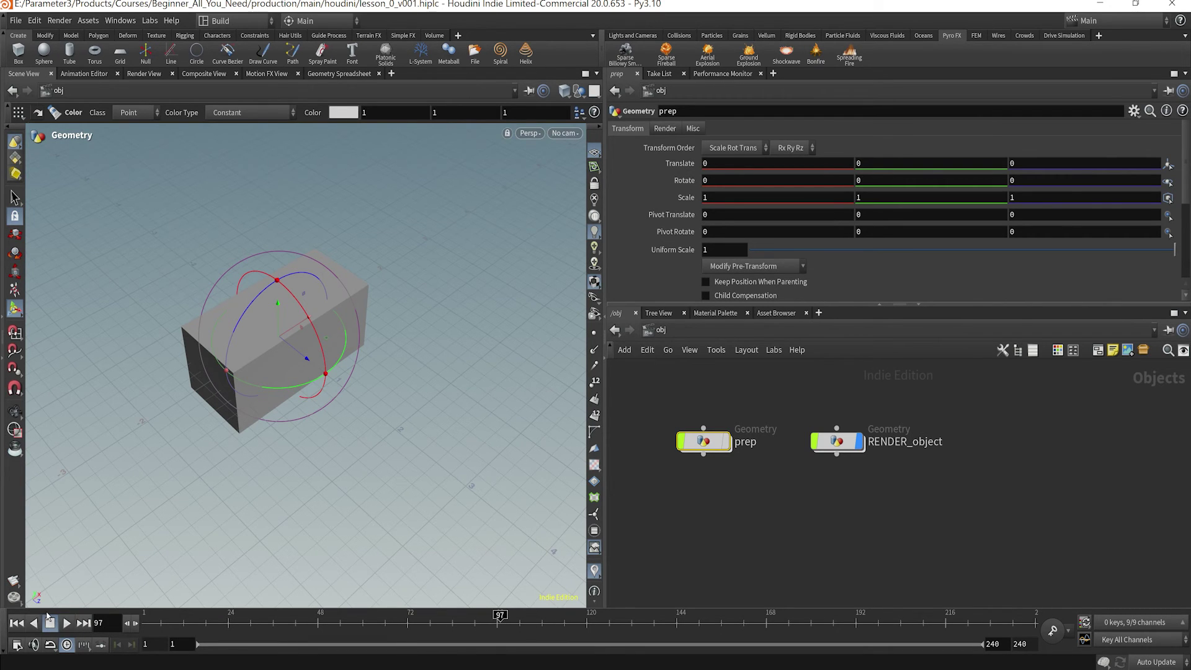
{"action": "right_click", "coordinate": [14, 583]}
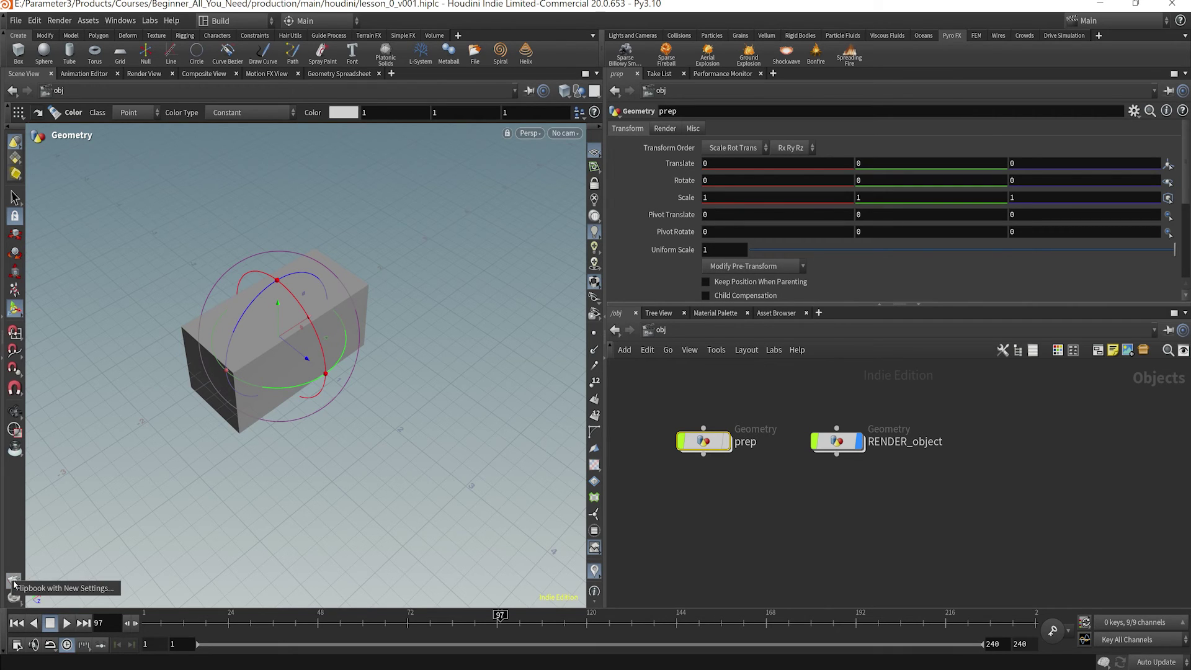
{"action": "left_click", "coordinate": [45, 588]}
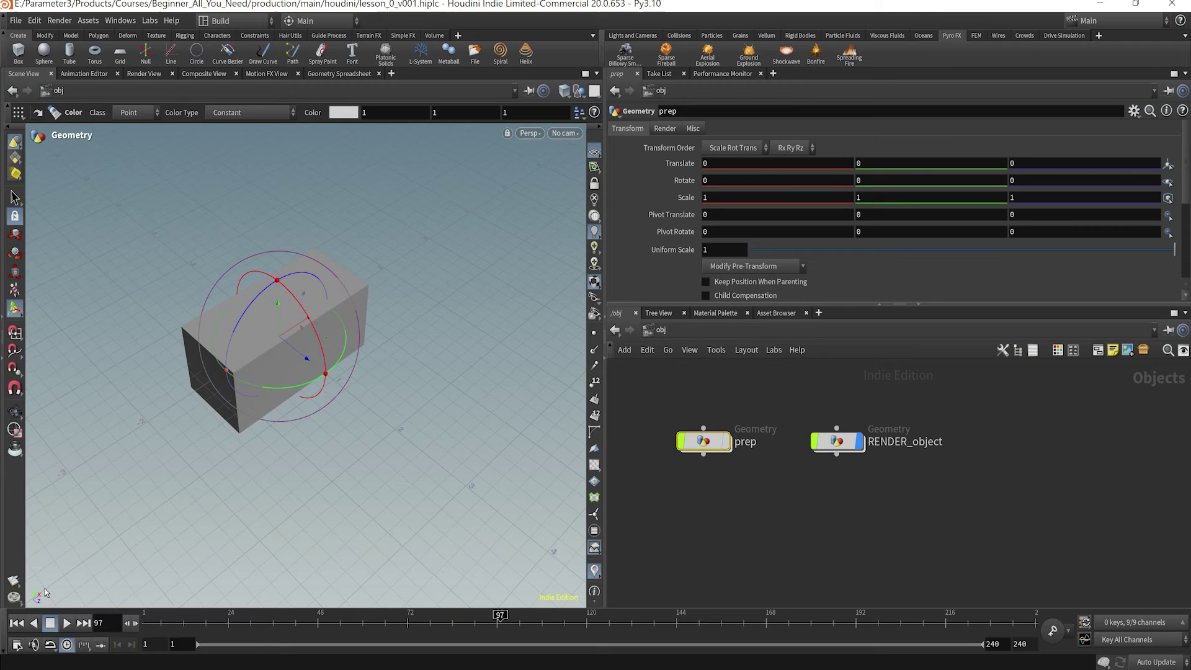
Set the flipbook frame range to start at 10 and end at 50
{"action": "left_click_drag", "start_coordinate": [87, 386], "coordinate": [687, 263]}
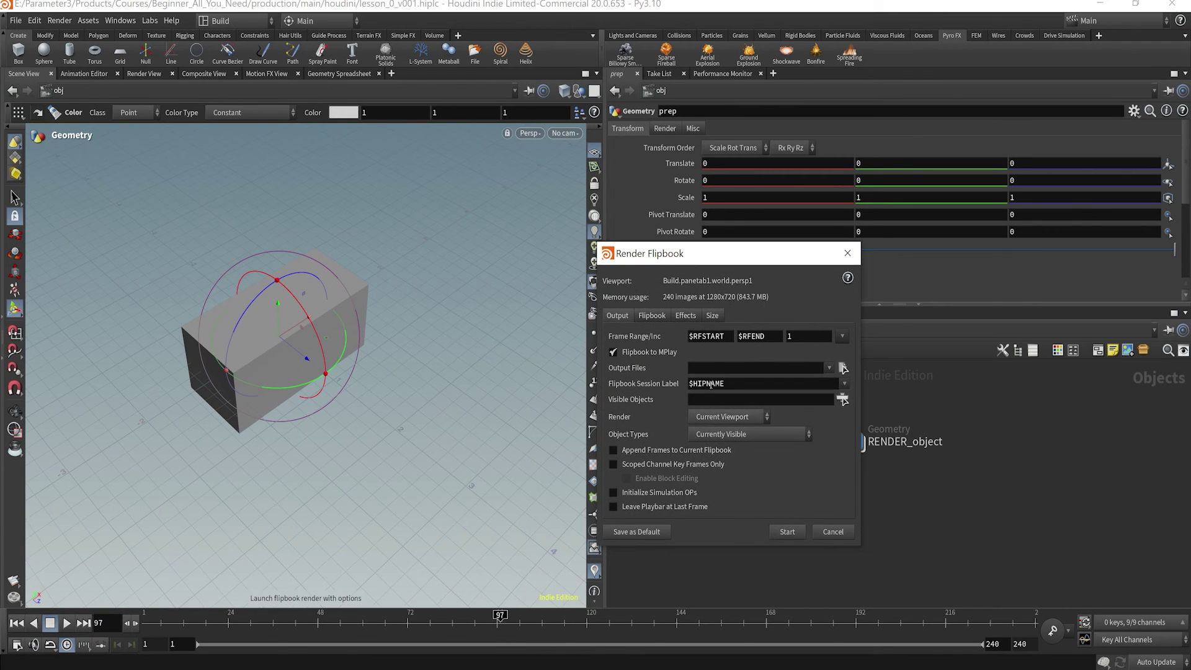
{"action": "left_click", "coordinate": [730, 335]}
{"action": "type", "text": "10"}
{"action": "key", "text": "Tab"}
{"action": "type", "text": "50"}
Check the Flipbook, Effects and Size tabs, turn off the 1280x720 Resolution, and close without rendering
{"action": "left_click", "coordinate": [656, 315]}
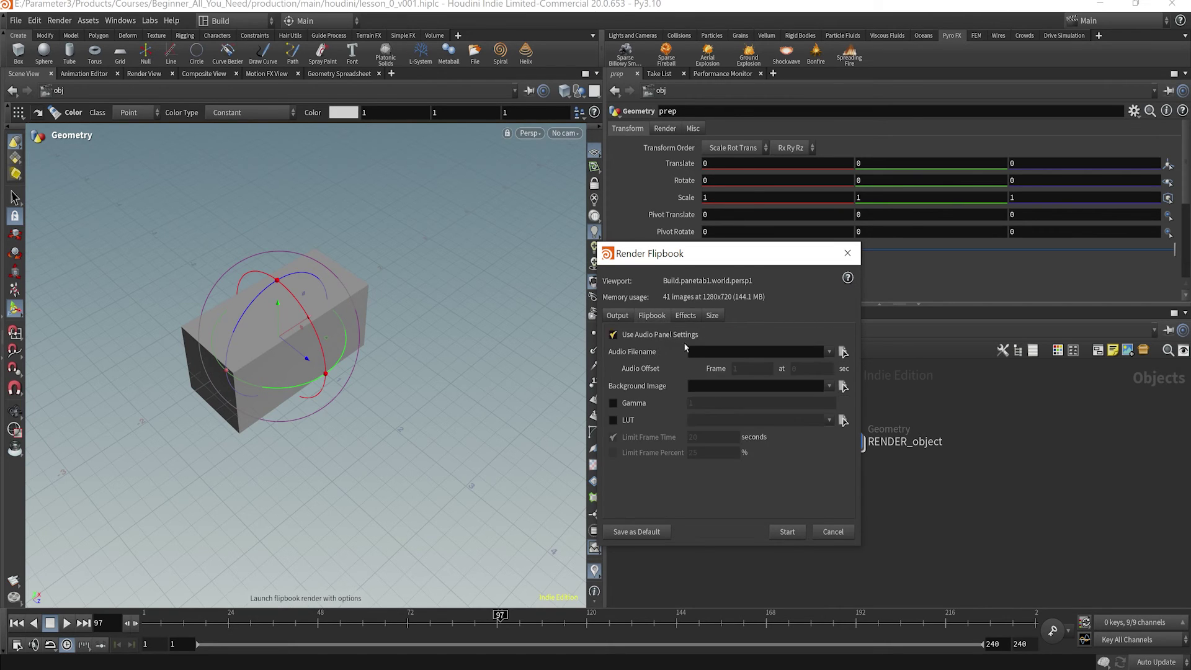
{"action": "left_click", "coordinate": [699, 316]}
{"action": "left_click", "coordinate": [714, 316]}
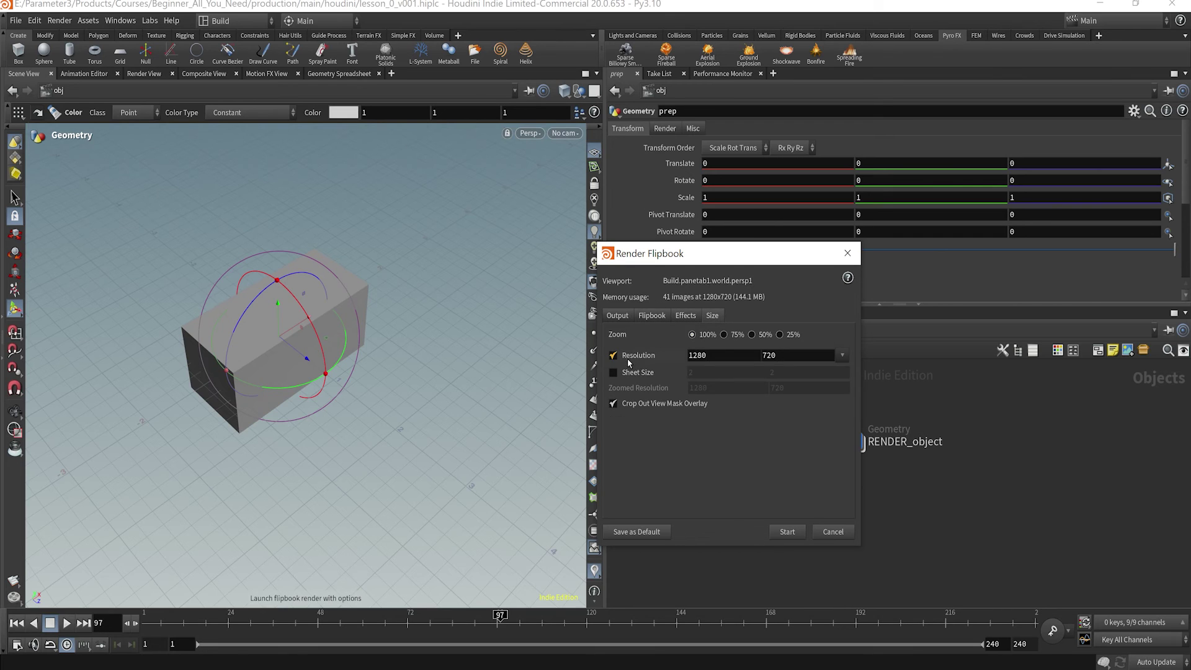
{"action": "left_click", "coordinate": [614, 355]}
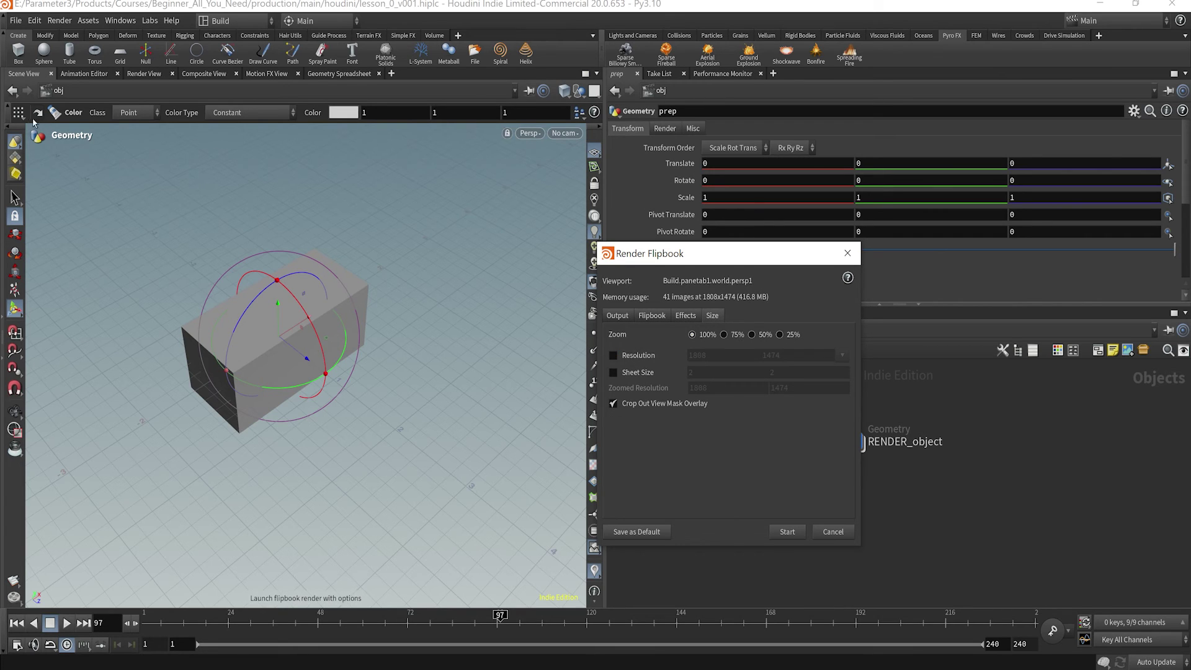
{"action": "left_click", "coordinate": [617, 315]}
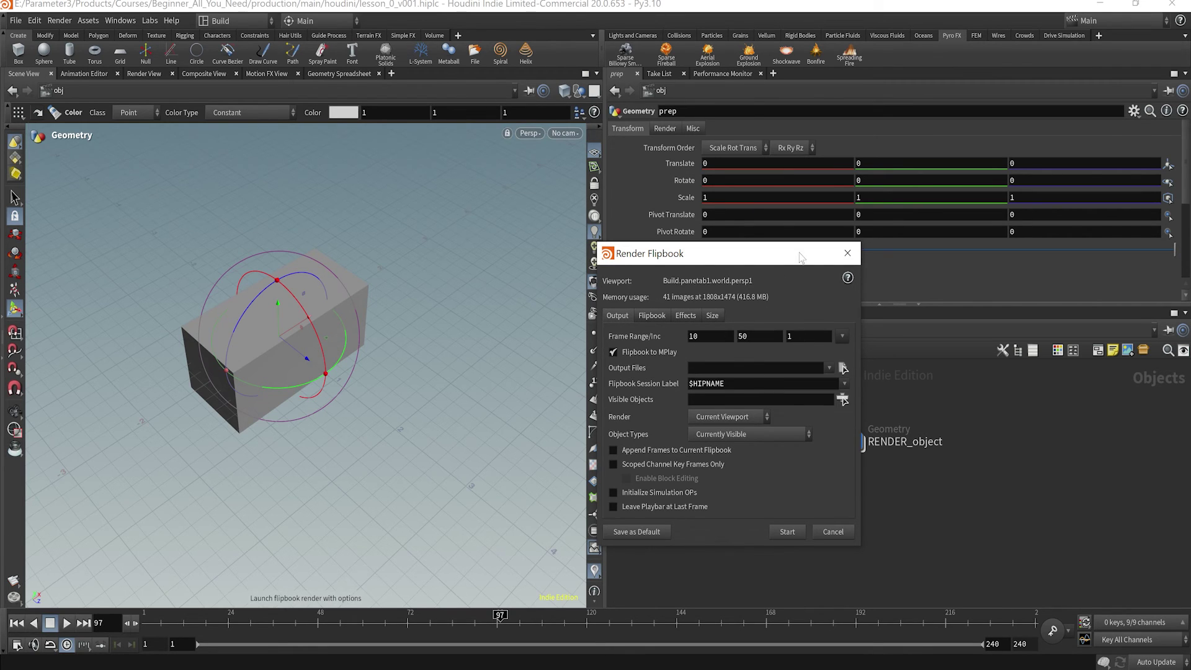
{"action": "left_click", "coordinate": [848, 253]}
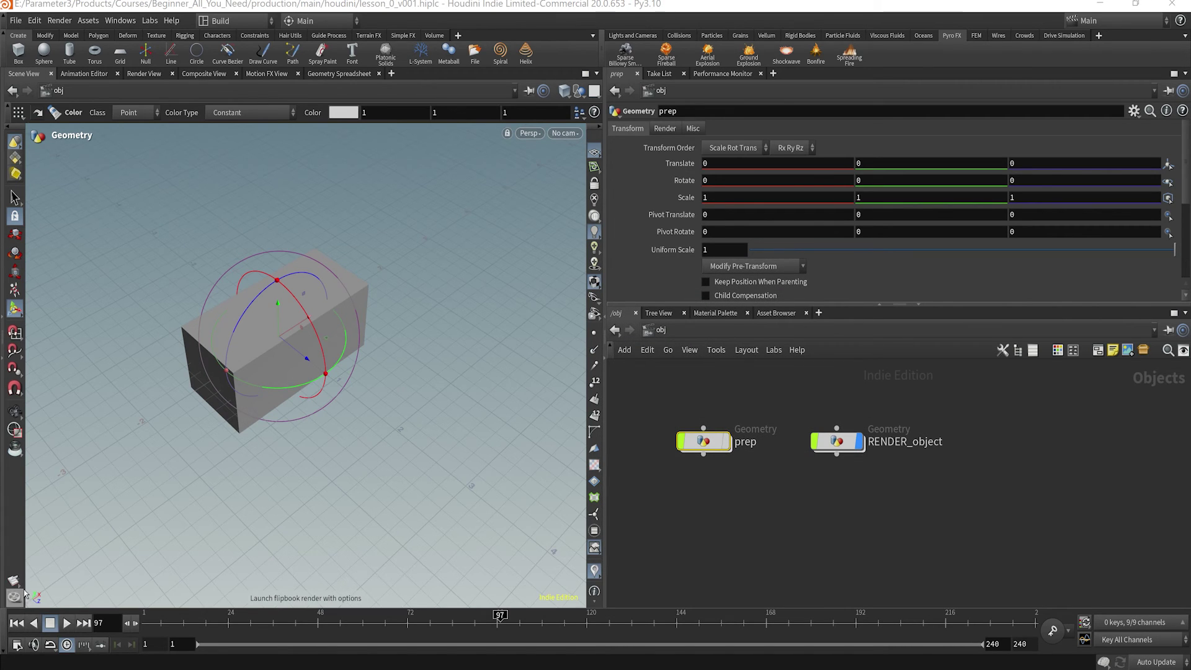
Set the global animation range to Start 1001 and End 1240 and apply it
{"action": "left_click", "coordinate": [17, 646]}
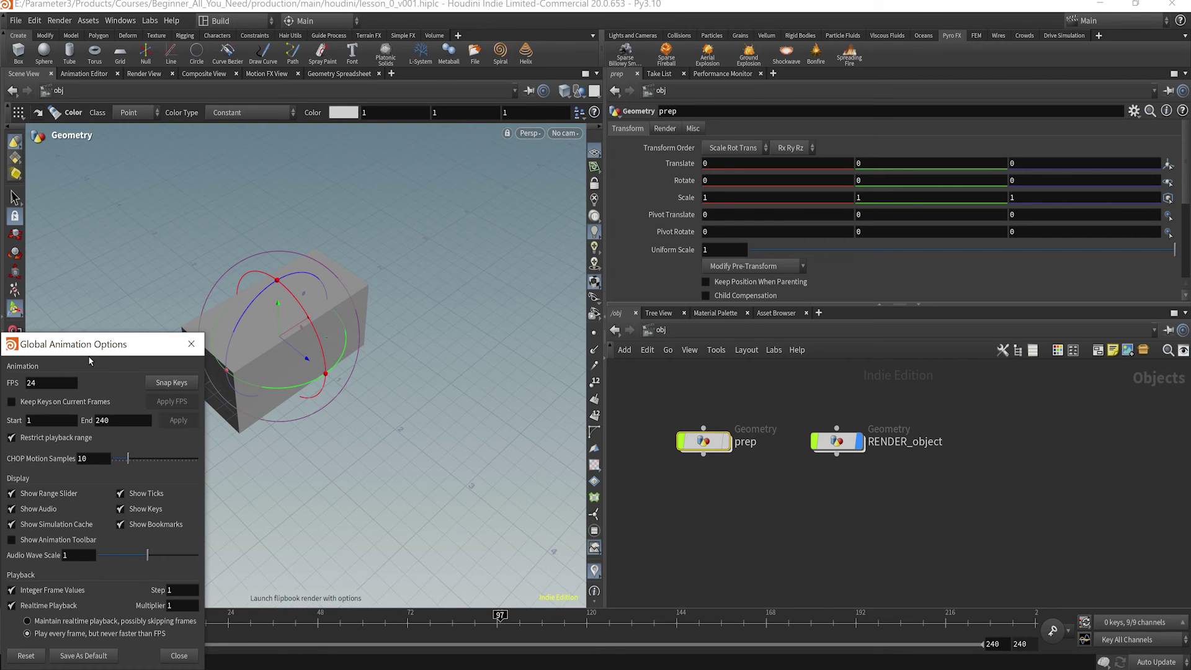
{"action": "left_click_drag", "start_coordinate": [93, 351], "coordinate": [141, 270]}
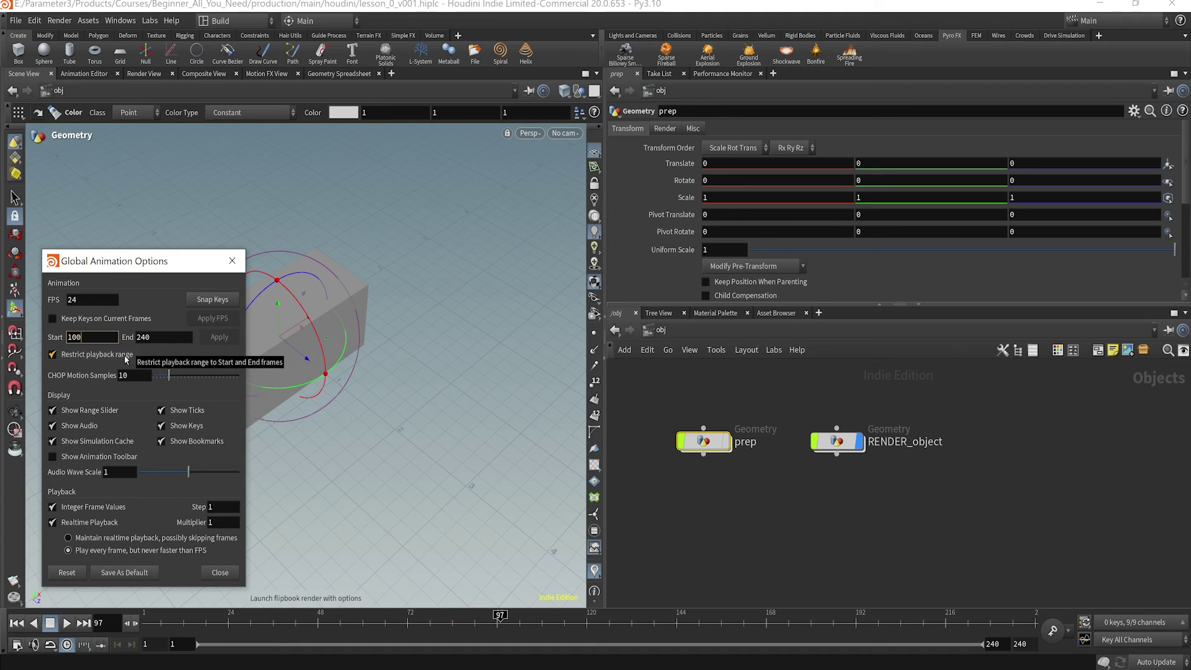
{"action": "key", "text": "BackSpace"}
{"action": "type", "text": "1"}
{"action": "key", "text": "Tab"}
{"action": "type", "text": "1"}
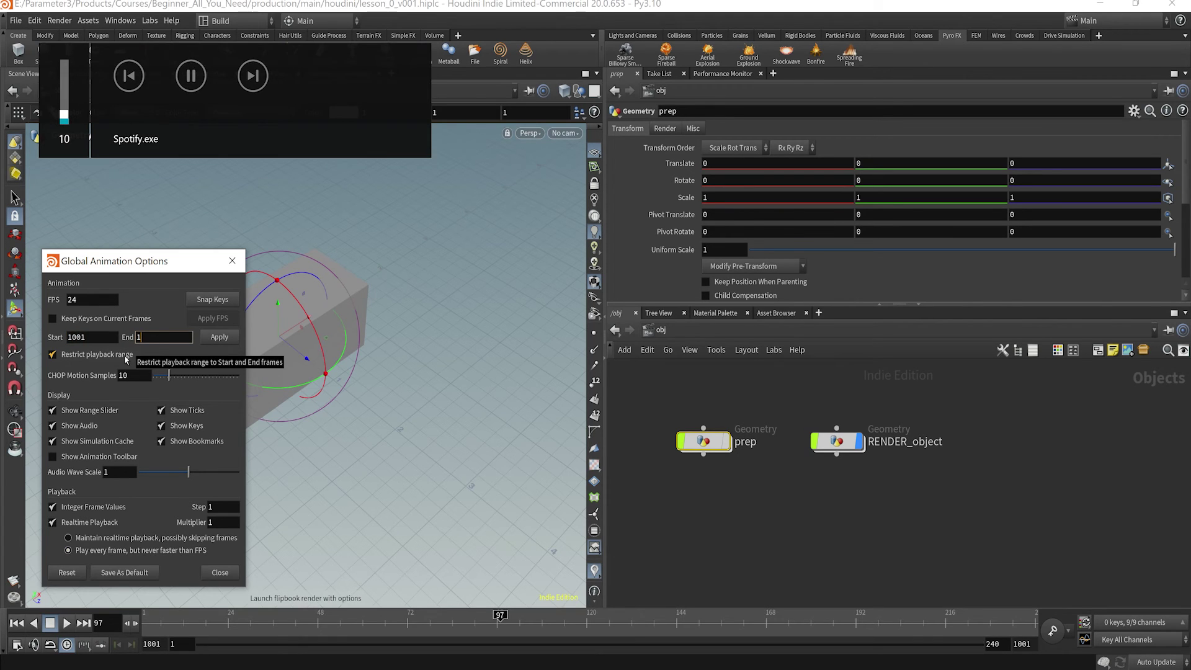
{"action": "type", "text": "240"}
{"action": "key", "text": "Return"}
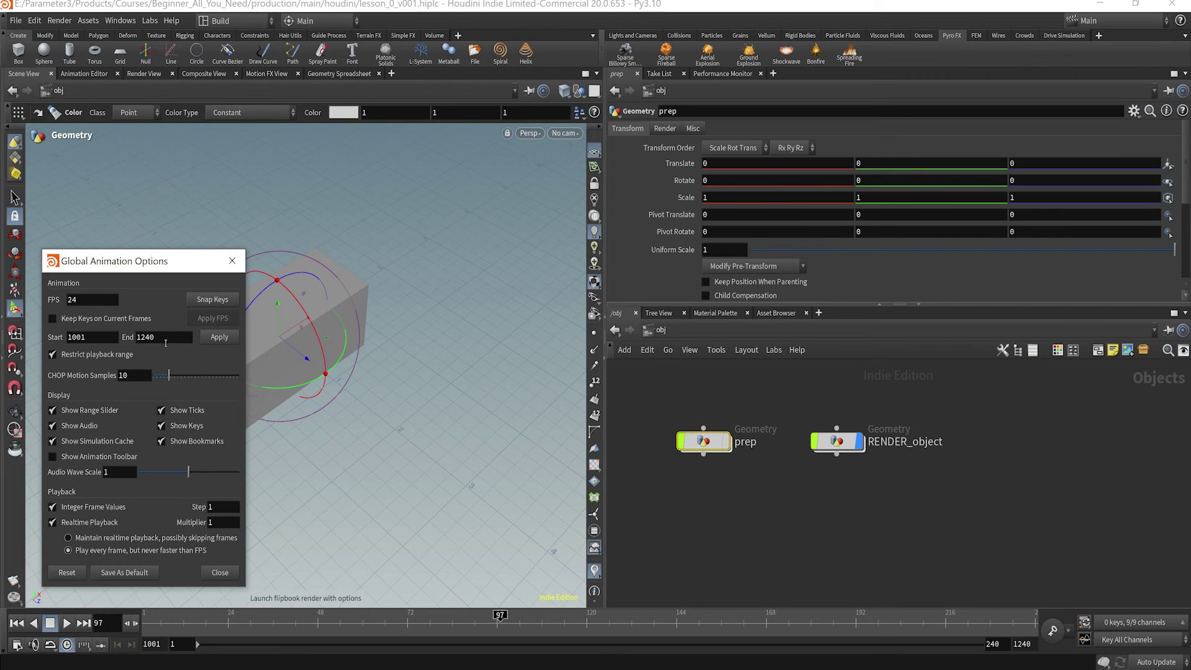
{"action": "left_click", "coordinate": [219, 337]}
{"action": "left_click", "coordinate": [232, 261]}
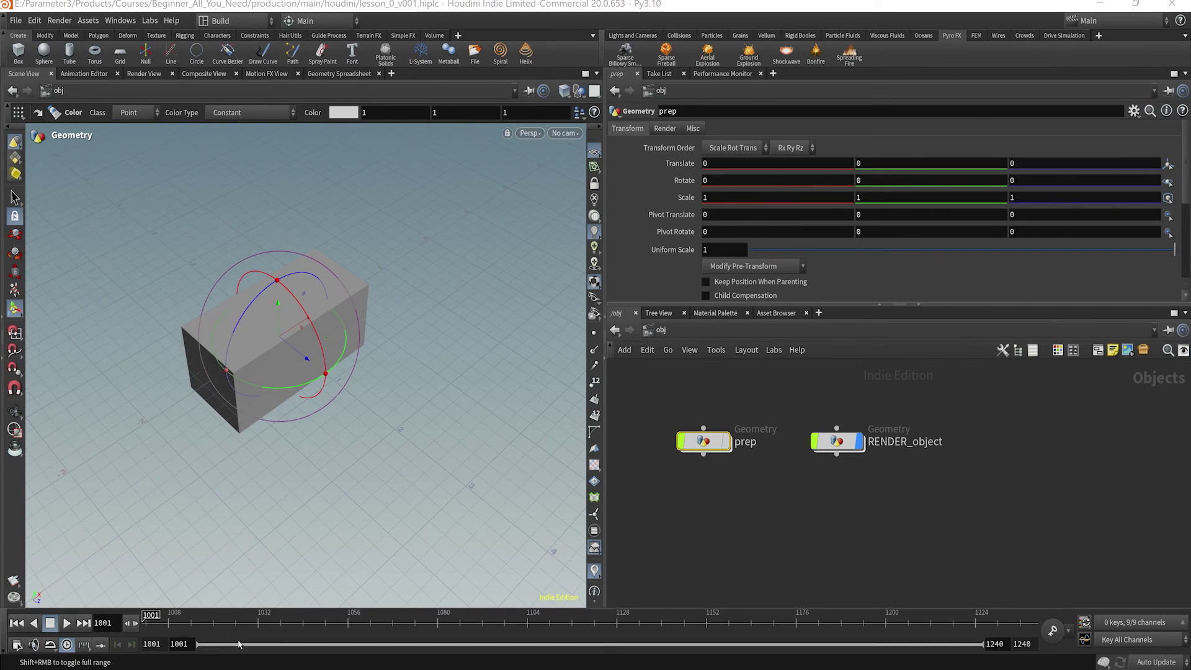
Return to frame 1001, change the range Start to 900, then scrub the timeline
{"action": "left_click", "coordinate": [151, 616]}
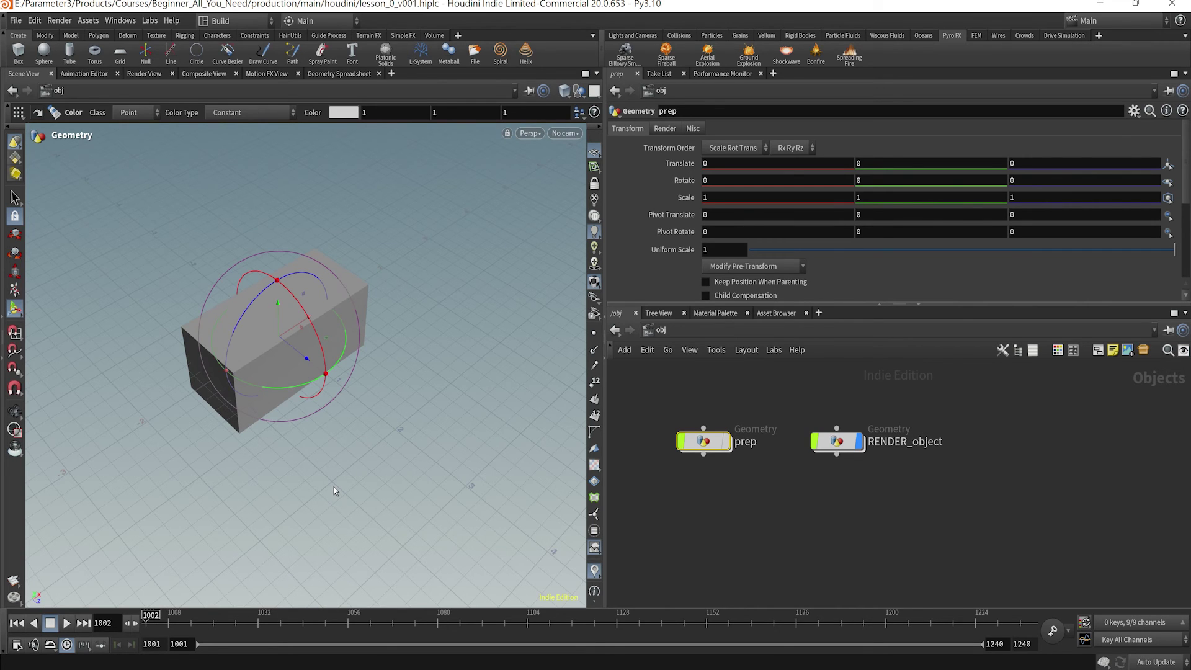
{"action": "left_click", "coordinate": [144, 621]}
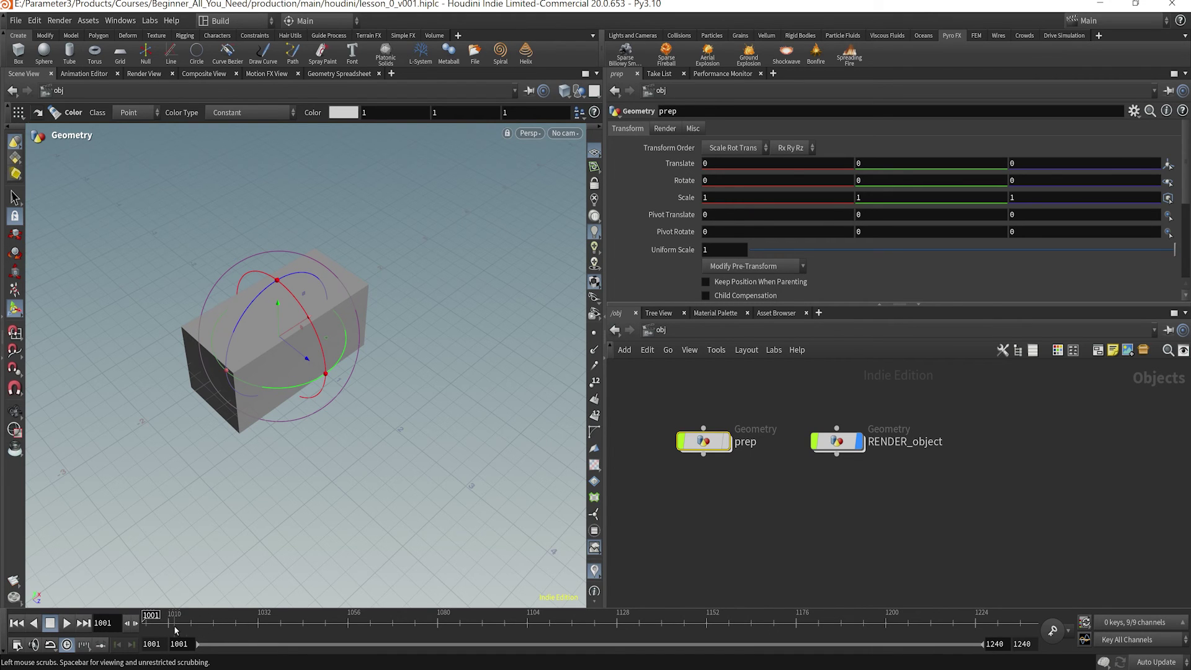
{"action": "left_click", "coordinate": [17, 645]}
{"action": "double_click", "coordinate": [81, 337]}
{"action": "type", "text": "900"}
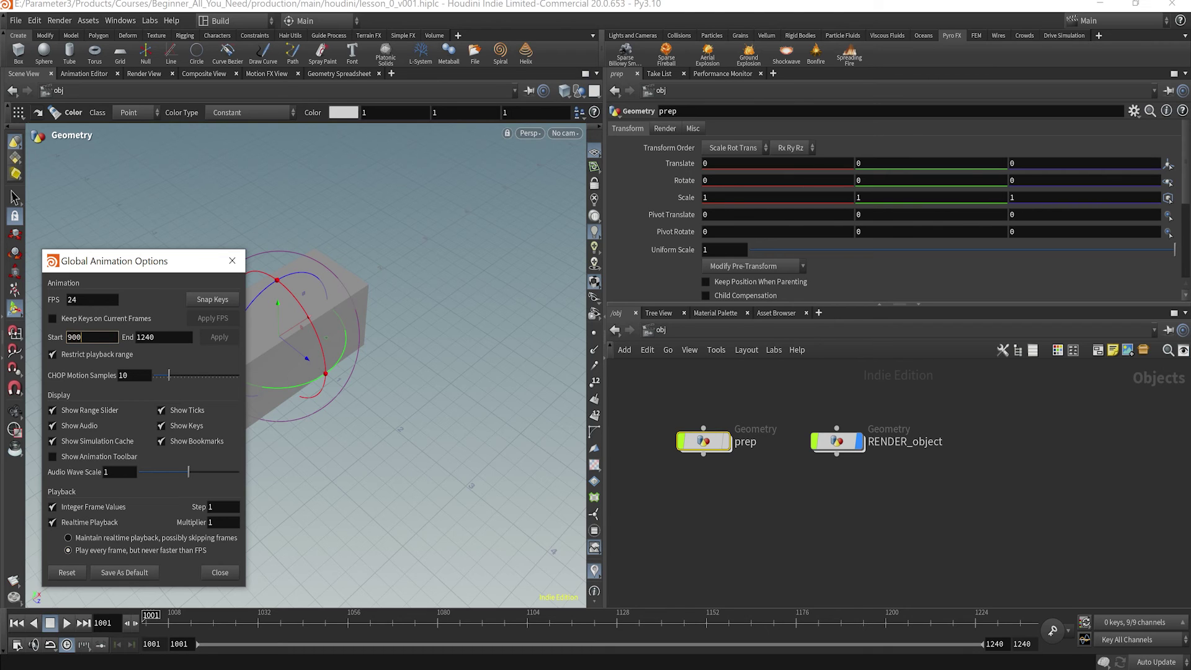
{"action": "left_click", "coordinate": [232, 261]}
{"action": "left_click", "coordinate": [227, 622]}
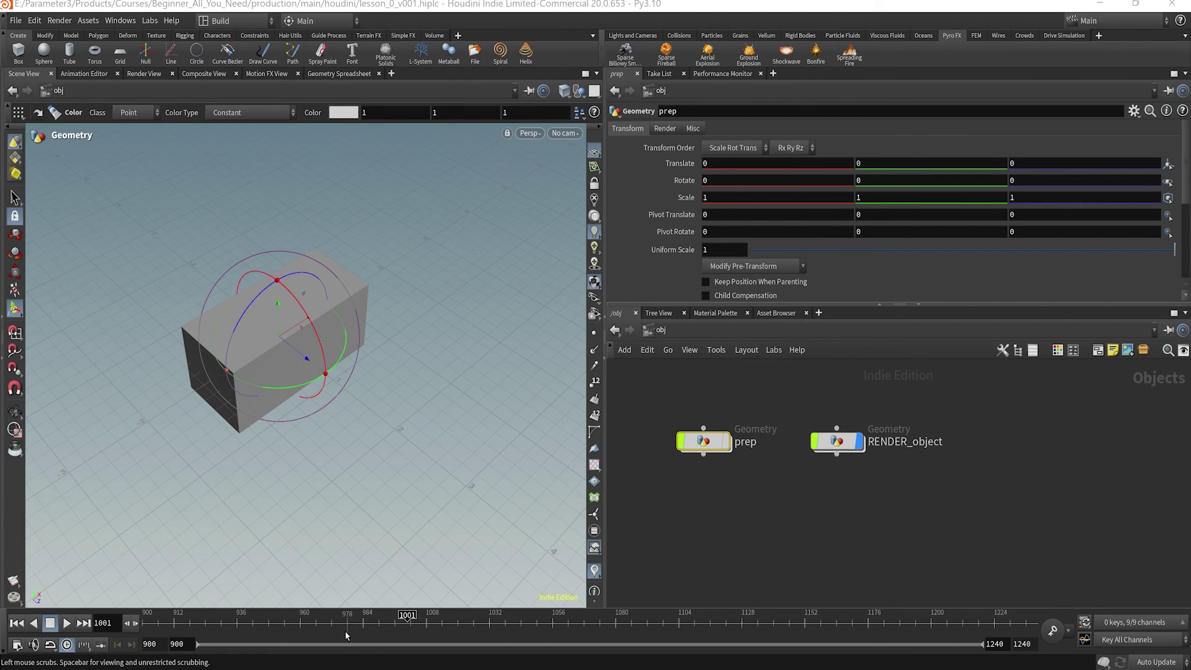
{"action": "mouse_move", "coordinate": [266, 630]}
{"action": "left_mouse_down"}
{"action": "mouse_move", "coordinate": [181, 629]}
{"action": "mouse_move", "coordinate": [426, 621]}
{"action": "mouse_move", "coordinate": [407, 620]}
{"action": "left_mouse_up"}
{"action": "key", "text": "Escape"}
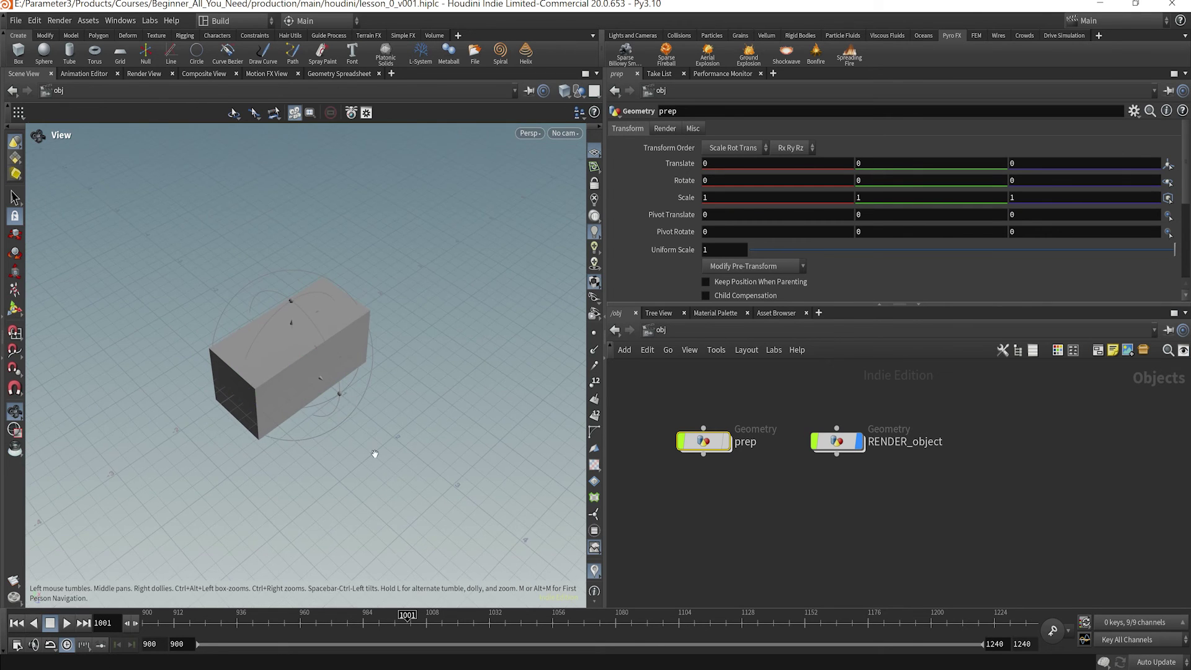
{"action": "left_click_drag", "start_coordinate": [372, 453], "coordinate": [290, 397]}
{"action": "key", "text": "Return"}
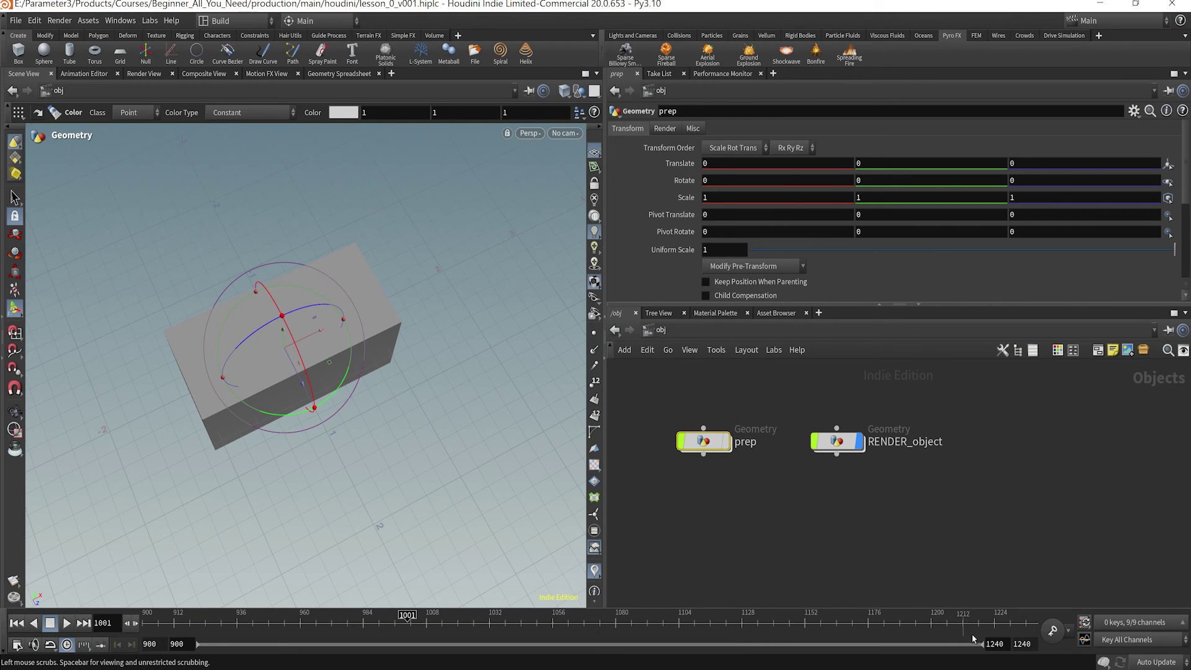
{"action": "left_click_drag", "start_coordinate": [984, 645], "coordinate": [1072, 649]}
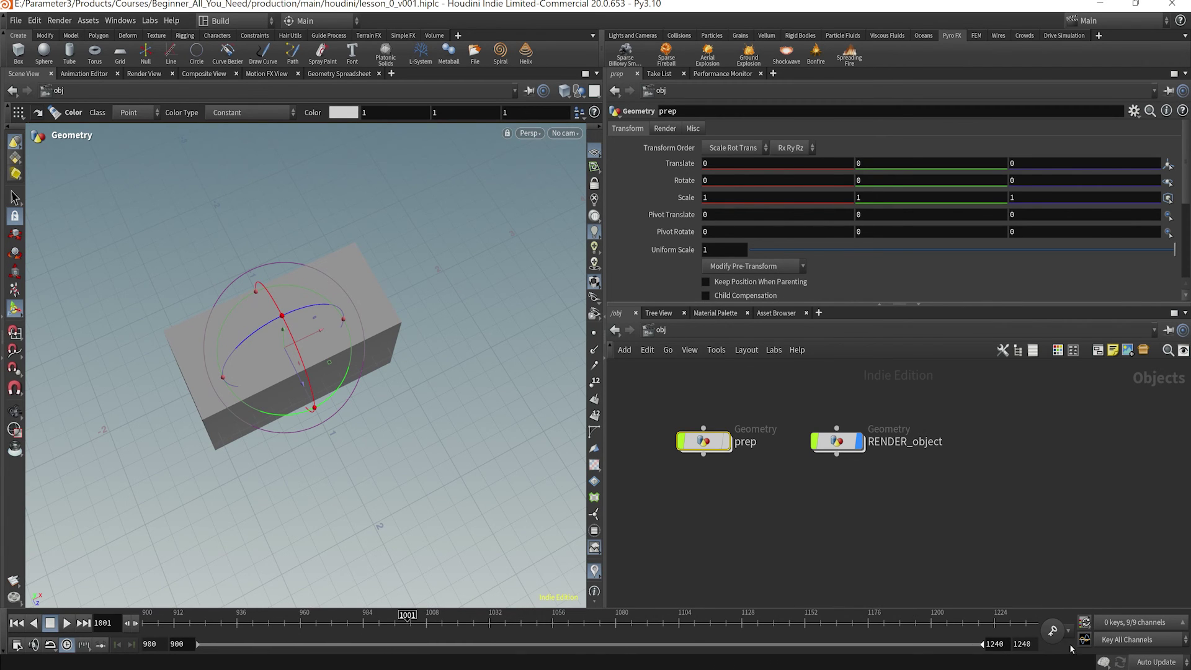
{"action": "left_click", "coordinate": [21, 22]}
{"action": "mouse_move", "coordinate": [39, 22]}
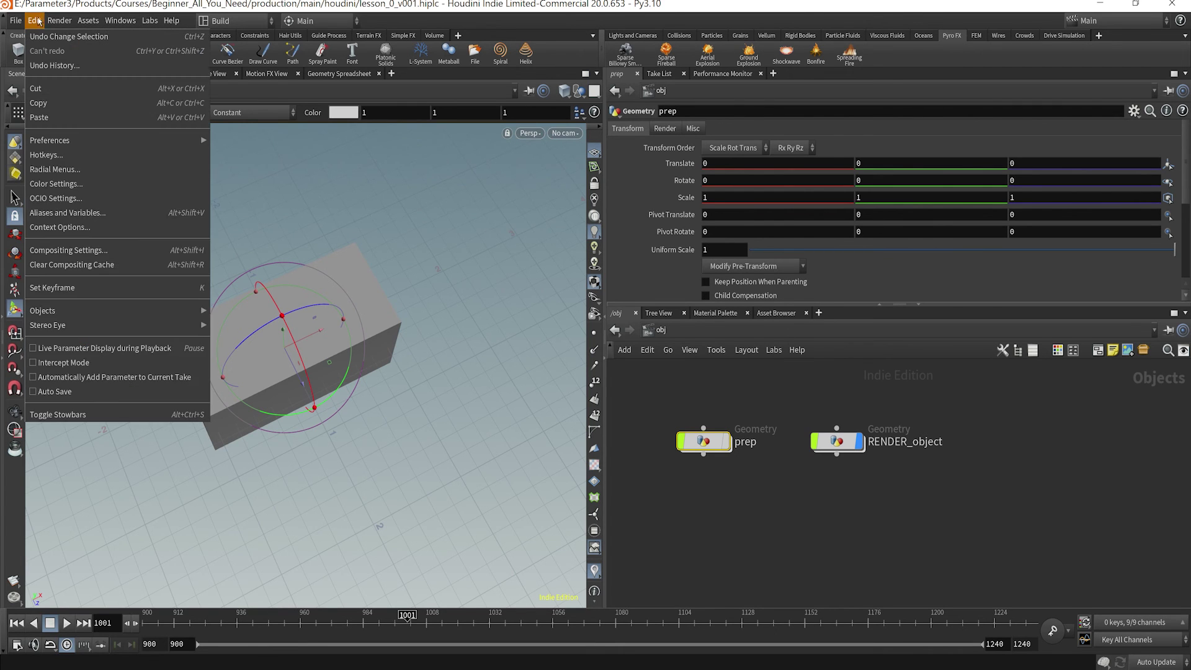
{"action": "mouse_move", "coordinate": [105, 25]}
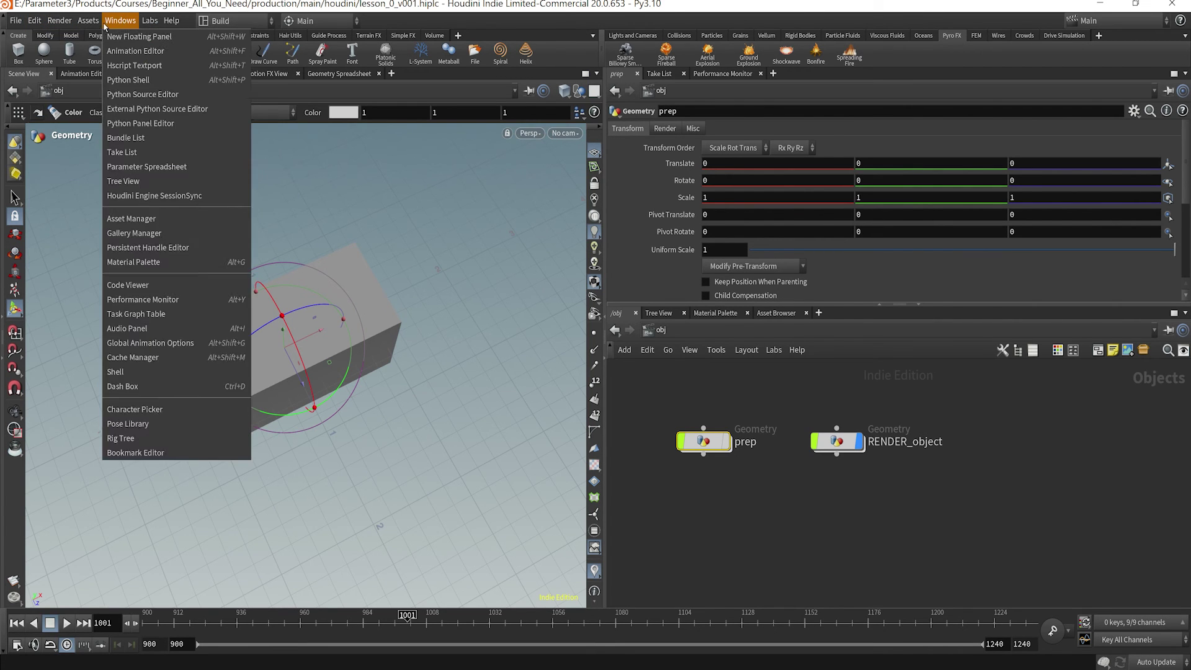
{"action": "mouse_move", "coordinate": [171, 21]}
{"action": "left_click", "coordinate": [797, 502]}
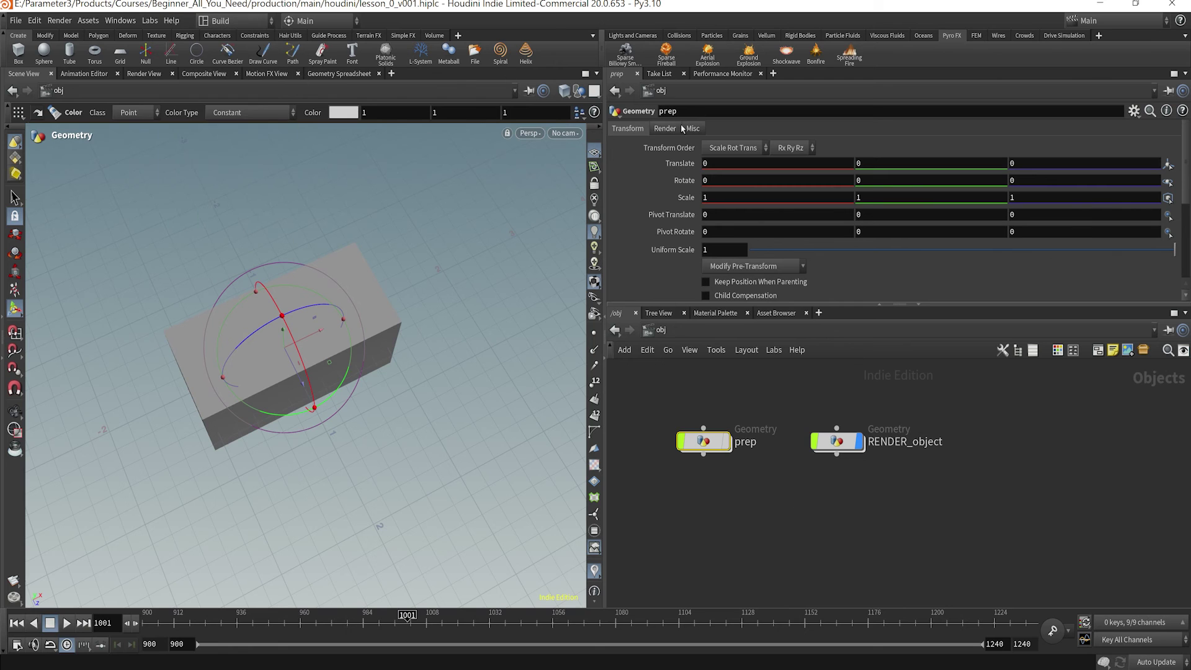
Close the parameter, Take List and Performance Monitor tabs and narrow the viewport for the network editor
{"action": "left_click_drag", "start_coordinate": [605, 160], "coordinate": [472, 158]}
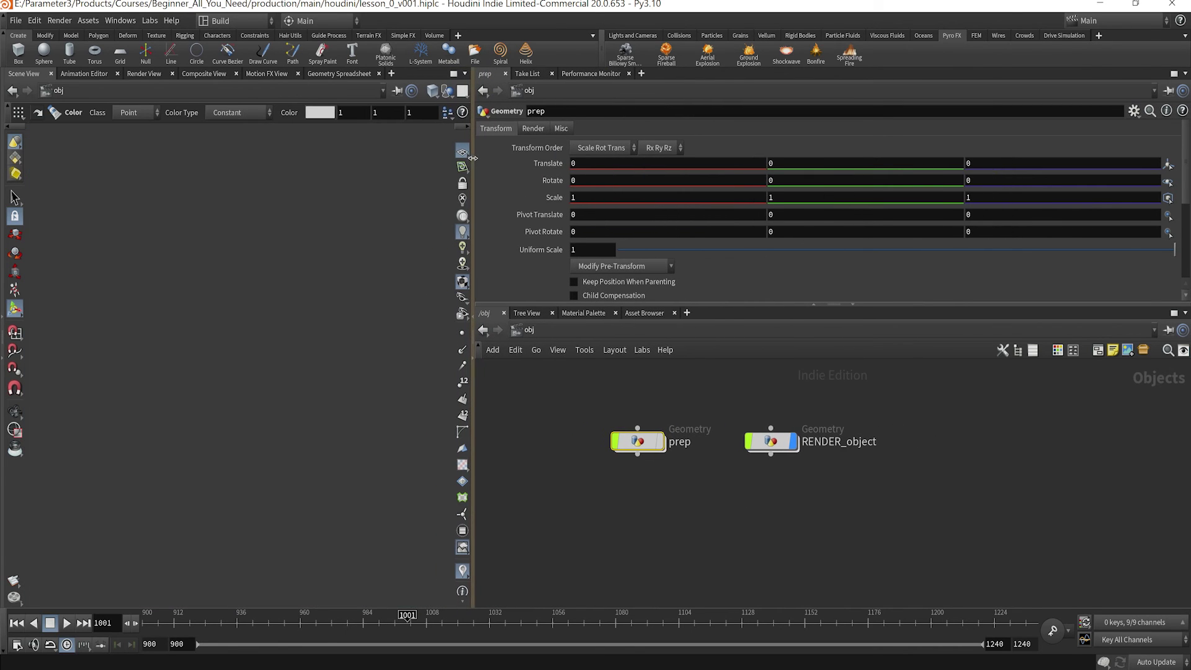
{"action": "left_click", "coordinate": [505, 73]}
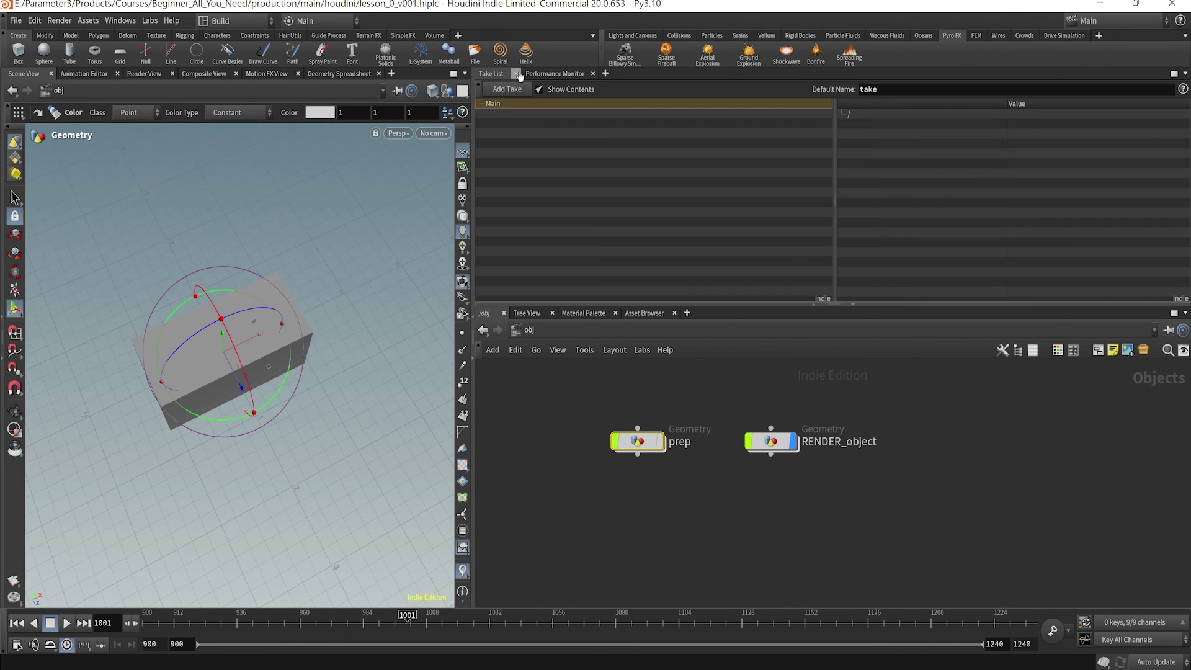
{"action": "left_click", "coordinate": [517, 74]}
{"action": "left_click", "coordinate": [546, 74]}
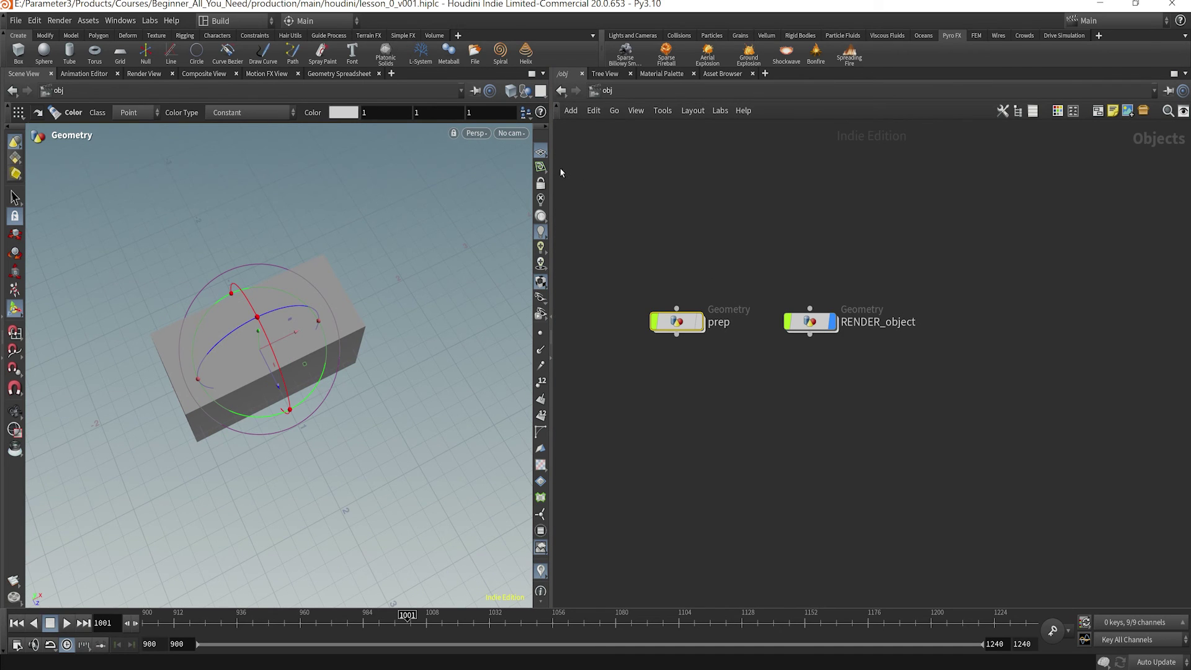
{"action": "left_click_drag", "start_coordinate": [551, 166], "coordinate": [475, 171]}
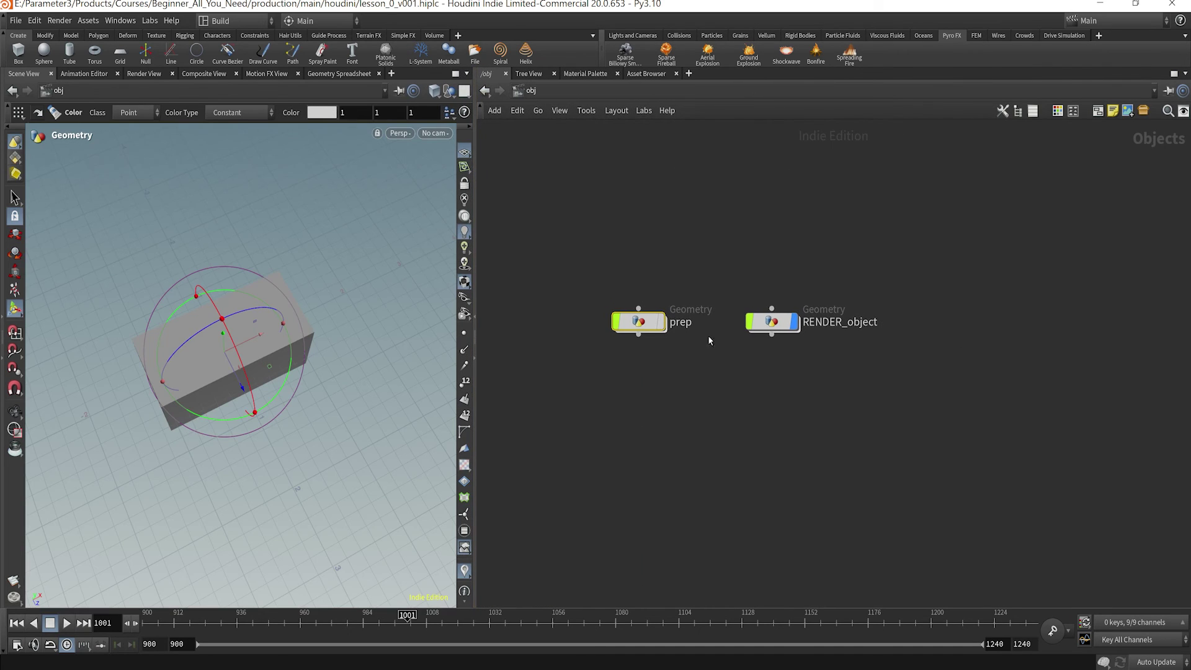
{"action": "scroll", "coordinate": [709, 335], "scroll_direction": "down", "scroll_amount": 1}
{"action": "middle_click_drag", "start_coordinate": [708, 335], "coordinate": [785, 458]}
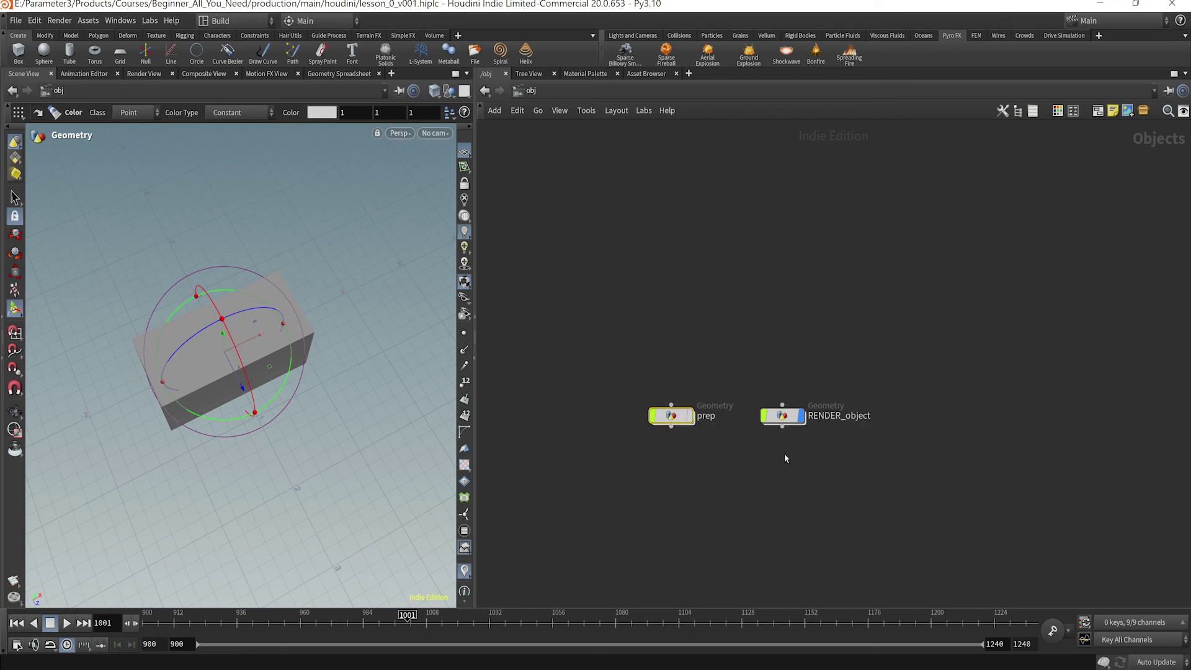
{"action": "scroll", "coordinate": [785, 453], "scroll_direction": "down", "scroll_amount": 1}
{"action": "scroll", "coordinate": [840, 461], "scroll_direction": "up", "scroll_amount": 2}
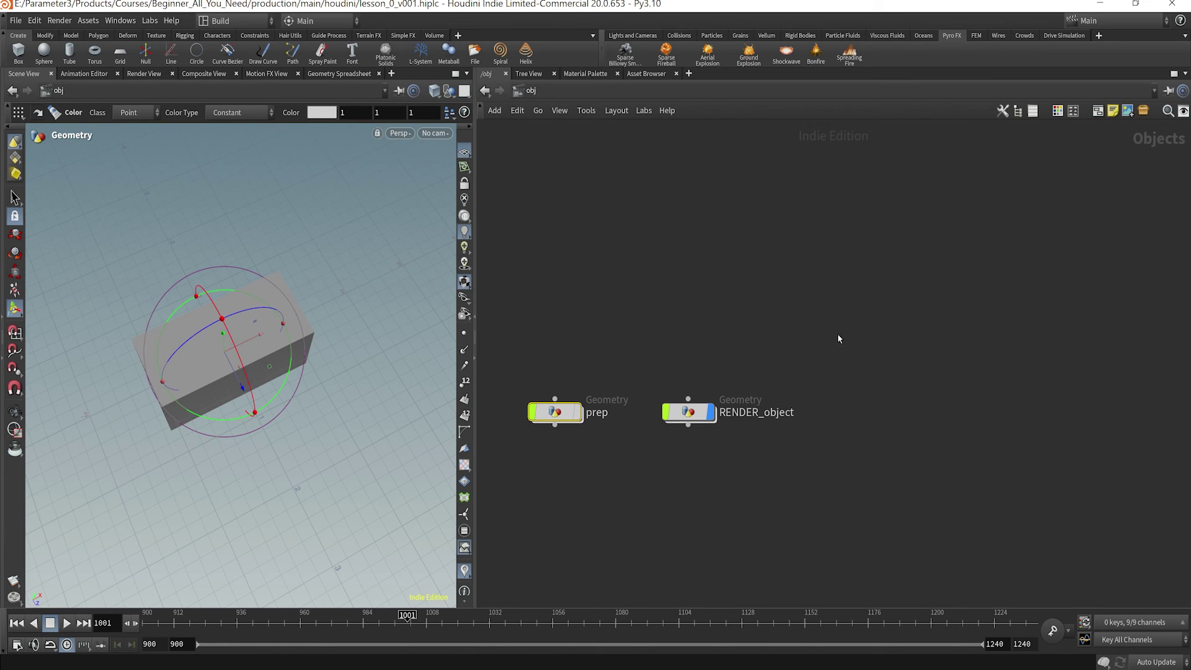
Show the in-network parameter dialog with RENDER_object's parameters and recentre the nodes
{"action": "left_click", "coordinate": [835, 305]}
{"action": "key", "text": "p"}
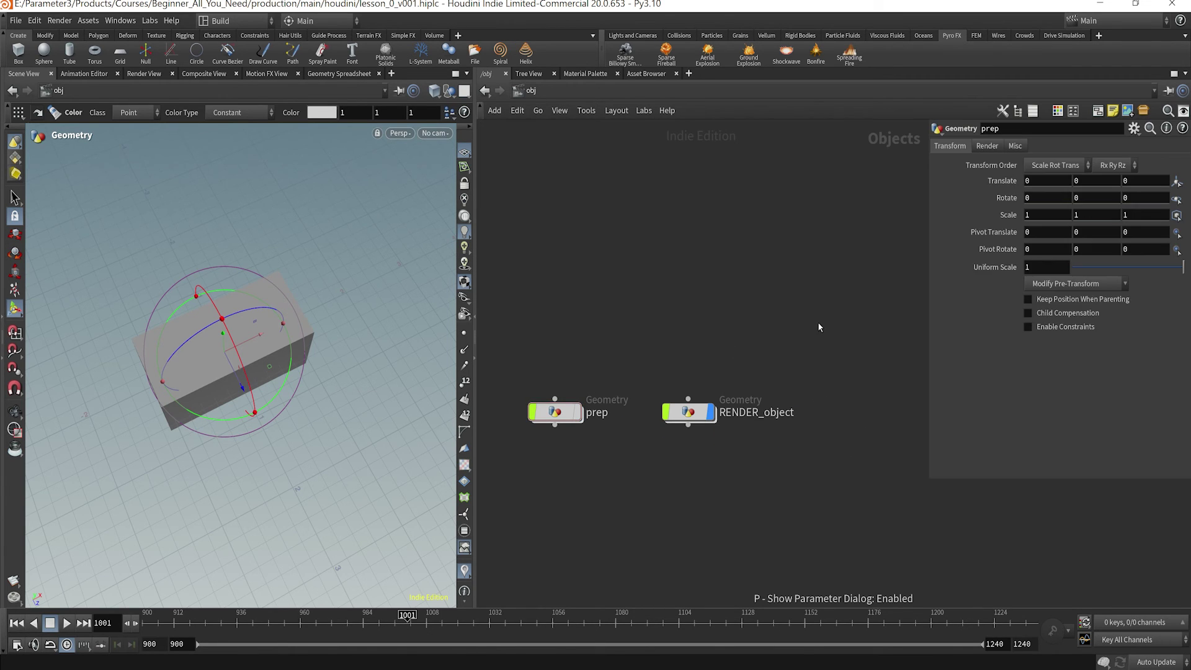
{"action": "left_click_drag", "start_coordinate": [929, 298], "coordinate": [841, 290]}
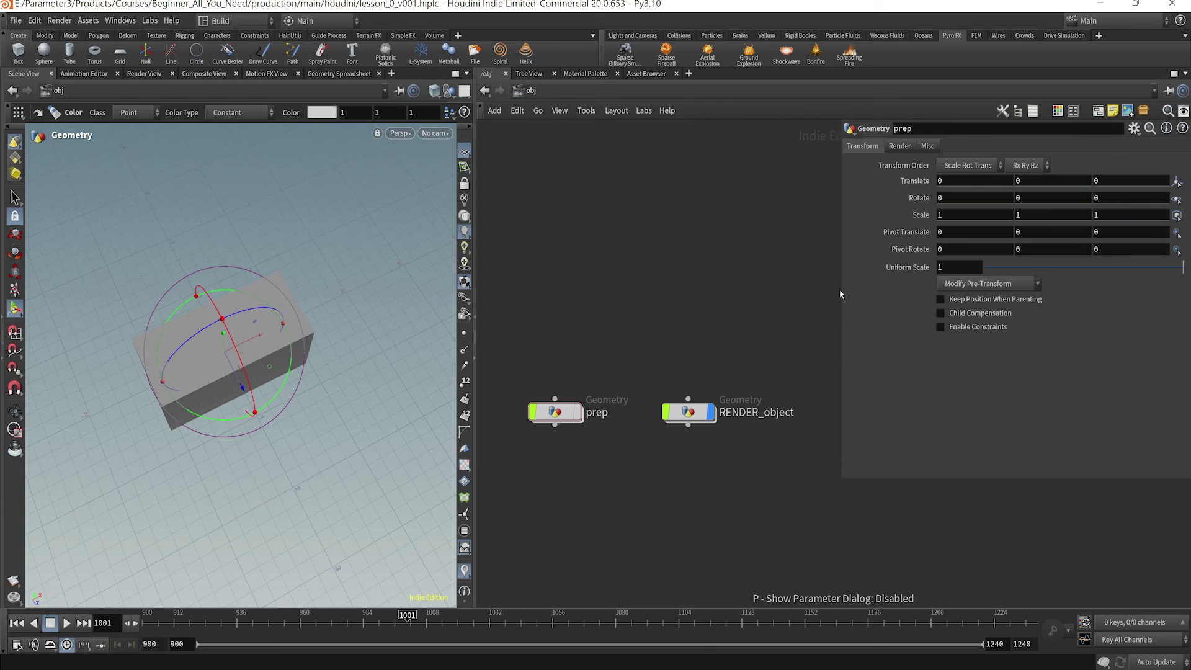
{"action": "left_click", "coordinate": [687, 412]}
{"action": "scroll", "coordinate": [831, 511], "scroll_direction": "down", "scroll_amount": 5}
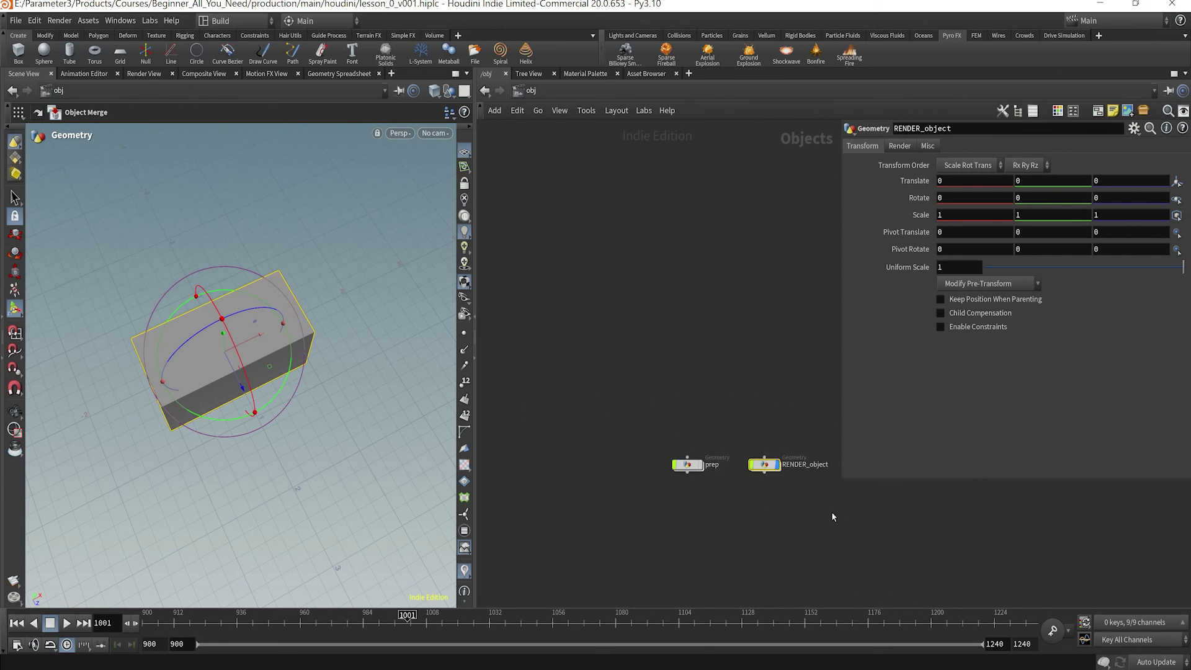
{"action": "key", "text": "p"}
{"action": "middle_click_drag", "start_coordinate": [758, 381], "coordinate": [705, 253]}
{"action": "scroll", "coordinate": [739, 314], "scroll_direction": "up", "scroll_amount": 3}
{"action": "key", "text": "p"}
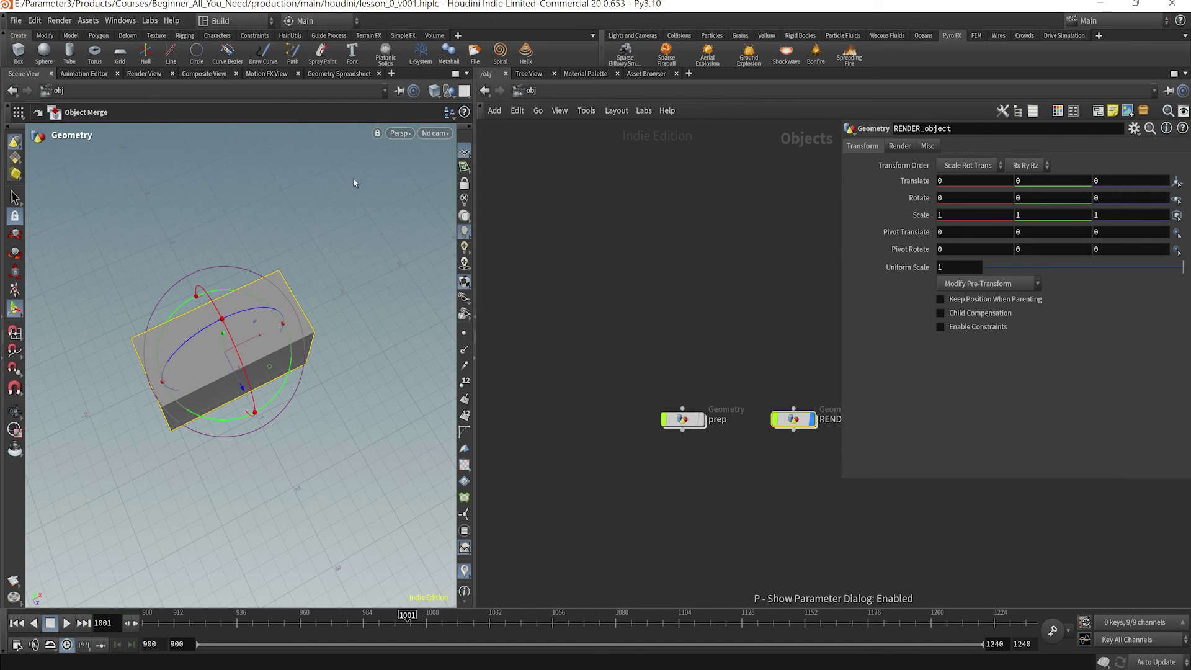
Look through the desktops and Edit menus without changes, then drag the divider right to widen the viewport
{"action": "left_click", "coordinate": [243, 23]}
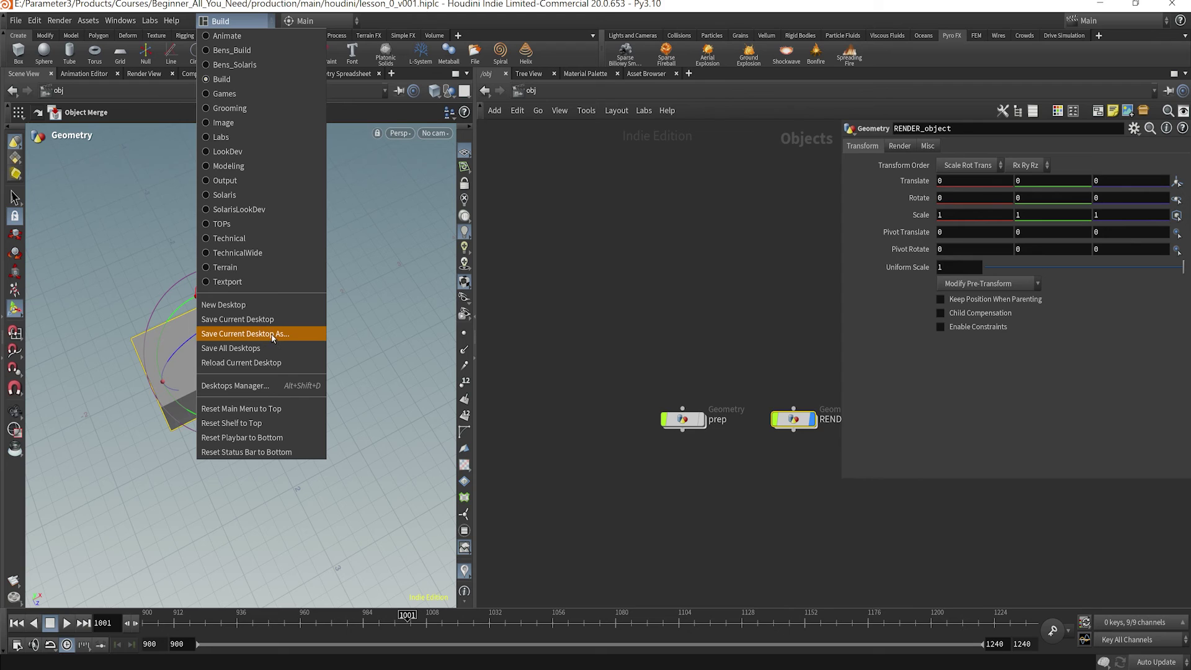
{"action": "left_click", "coordinate": [539, 362]}
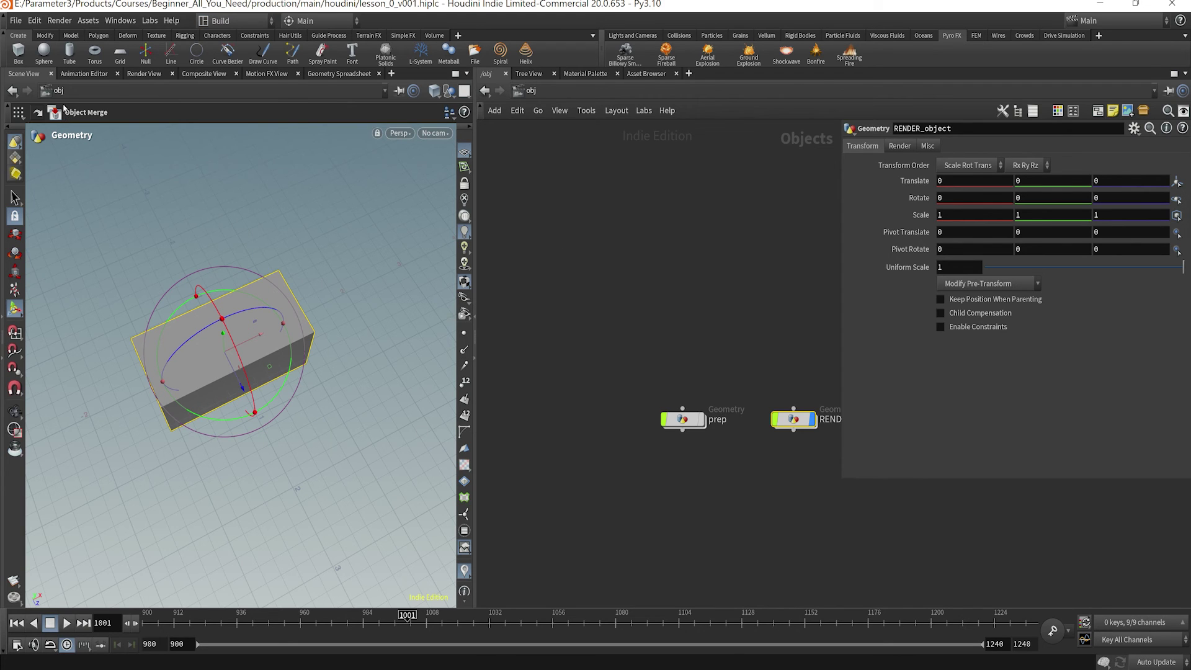
{"action": "left_click", "coordinate": [34, 21]}
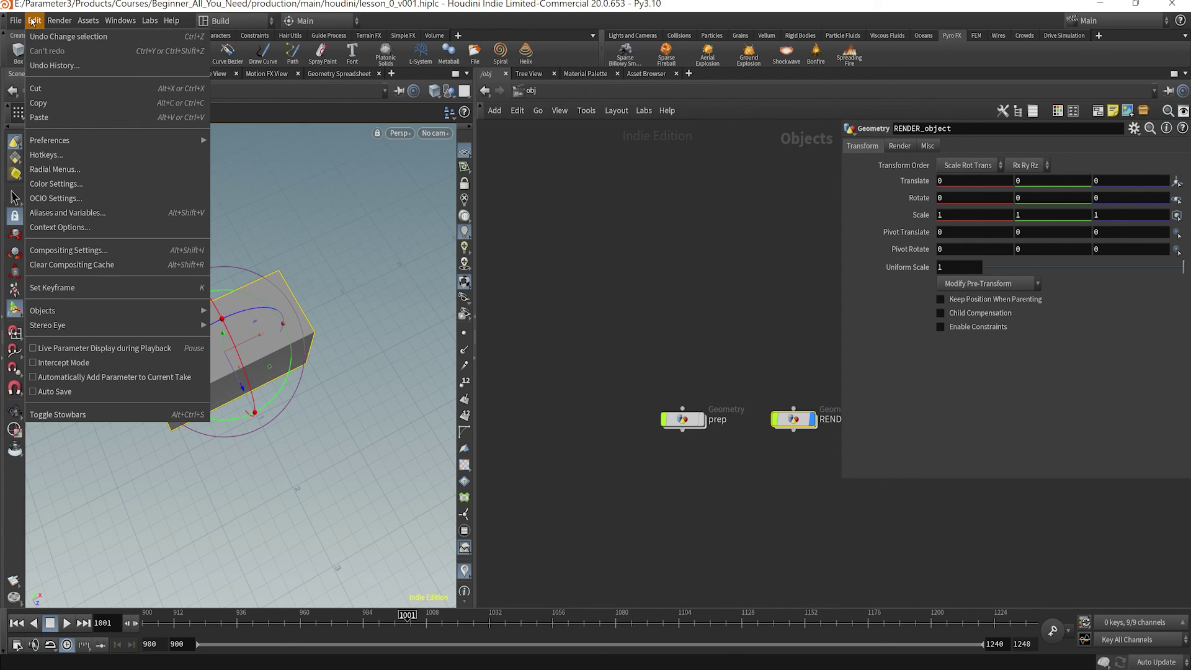
{"action": "left_click", "coordinate": [35, 23]}
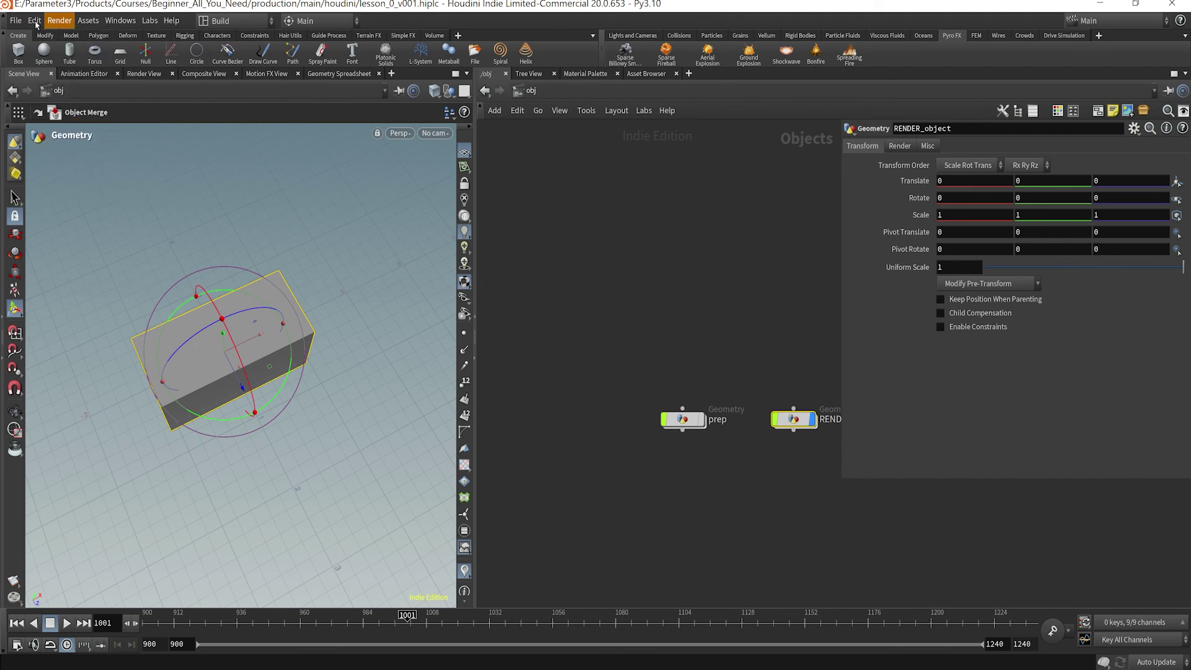
{"action": "left_click", "coordinate": [35, 23]}
{"action": "mouse_move", "coordinate": [58, 143]}
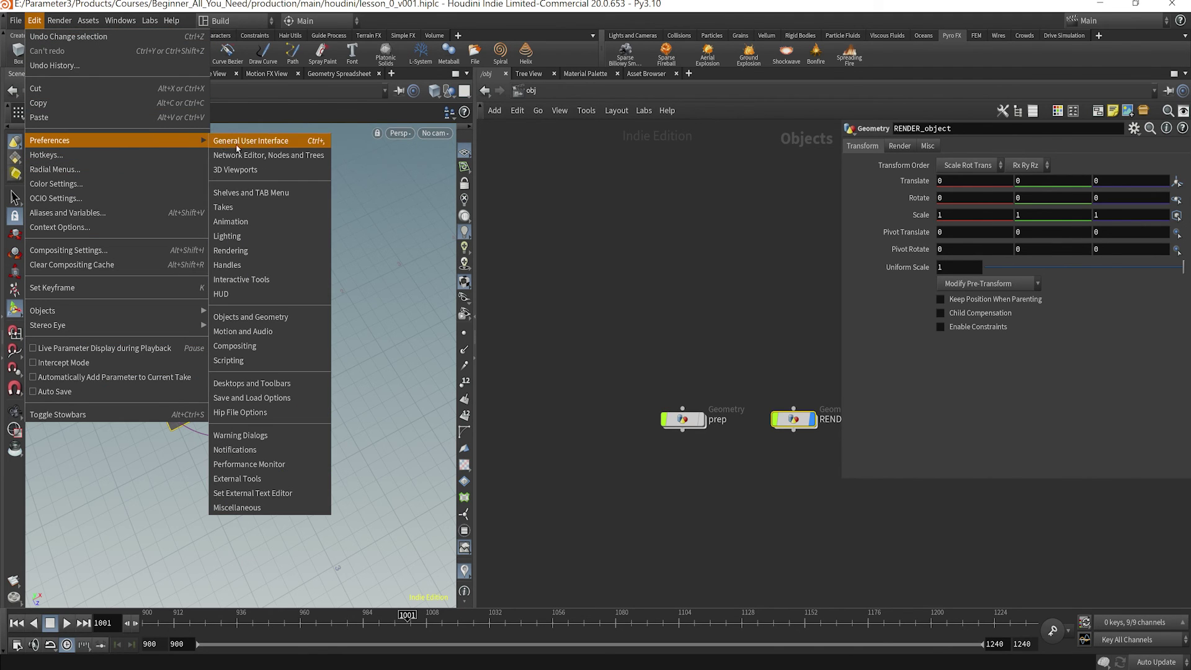
{"action": "left_click", "coordinate": [230, 41]}
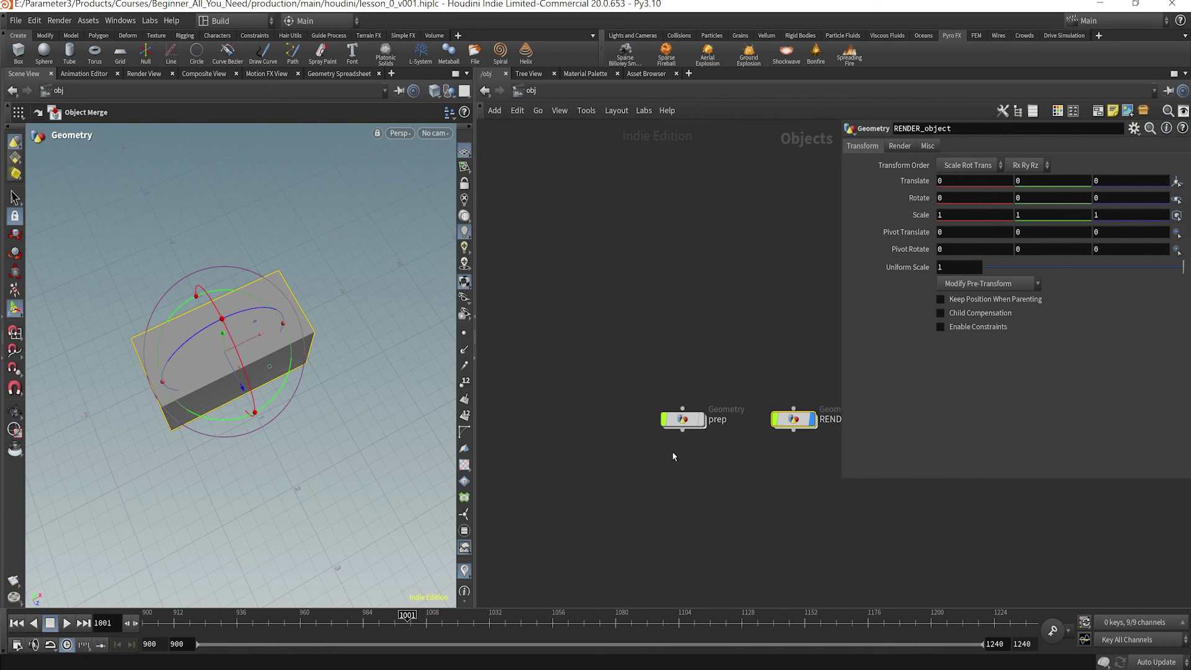
{"action": "scroll", "coordinate": [621, 476], "scroll_direction": "down", "scroll_amount": 1}
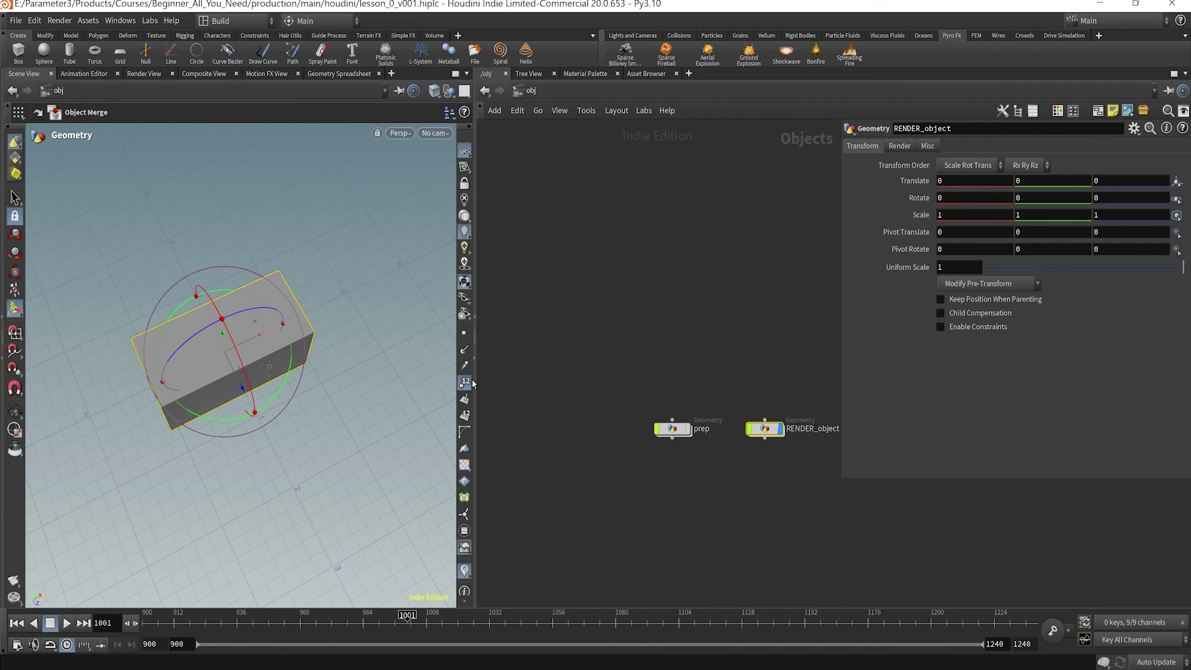
{"action": "left_click_drag", "start_coordinate": [476, 385], "coordinate": [526, 384]}
Deselect RENDER_object, orbit the box from below, and show the Lights and Cameras shelf
{"action": "left_click", "coordinate": [687, 314]}
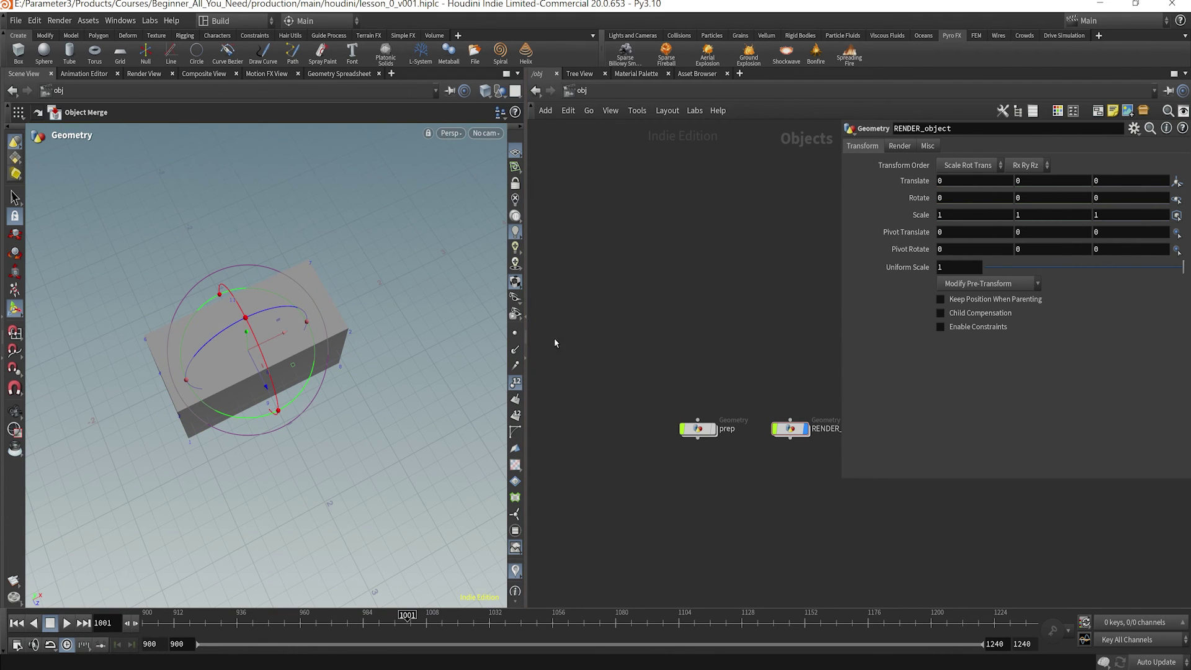
{"action": "left_click_drag", "start_coordinate": [451, 429], "coordinate": [503, 323], "text": "alt"}
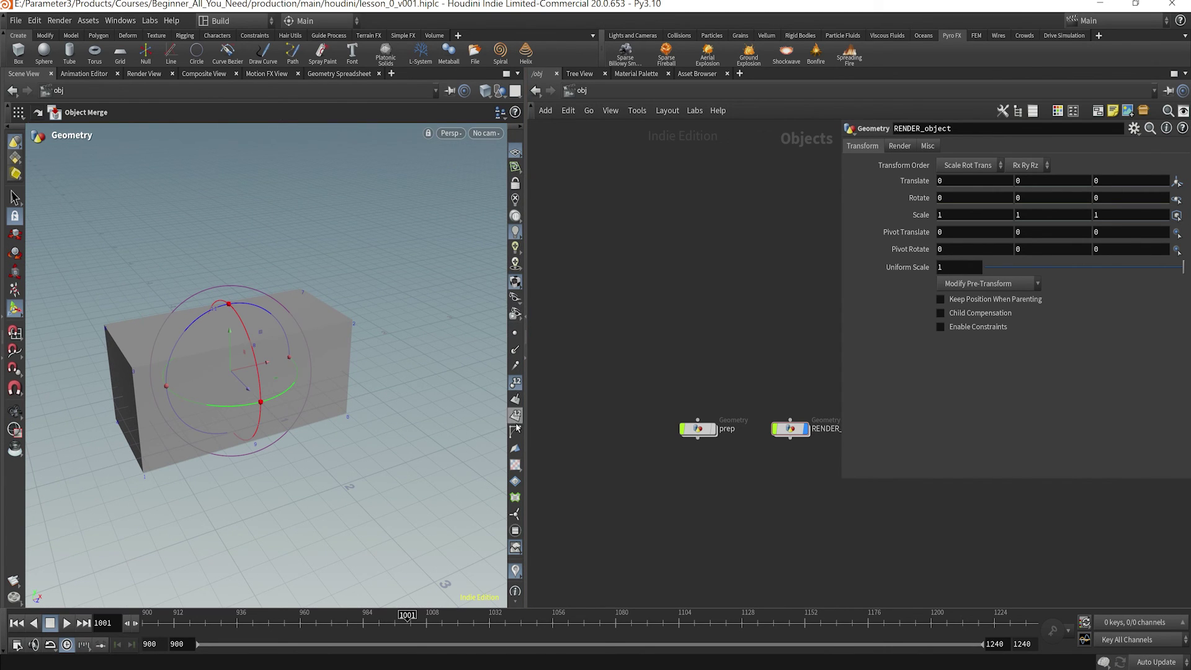
{"action": "left_click", "coordinate": [515, 152]}
{"action": "left_click", "coordinate": [515, 153]}
{"action": "left_click", "coordinate": [515, 185]}
{"action": "left_click", "coordinate": [515, 185]}
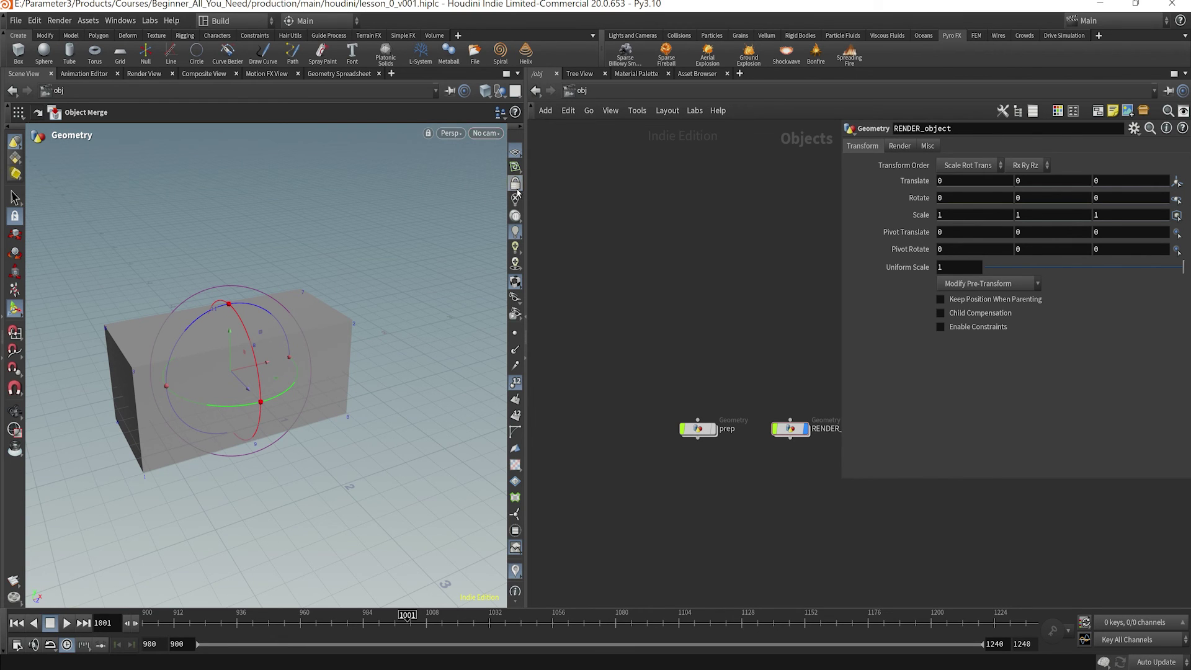
{"action": "left_click", "coordinate": [629, 36]}
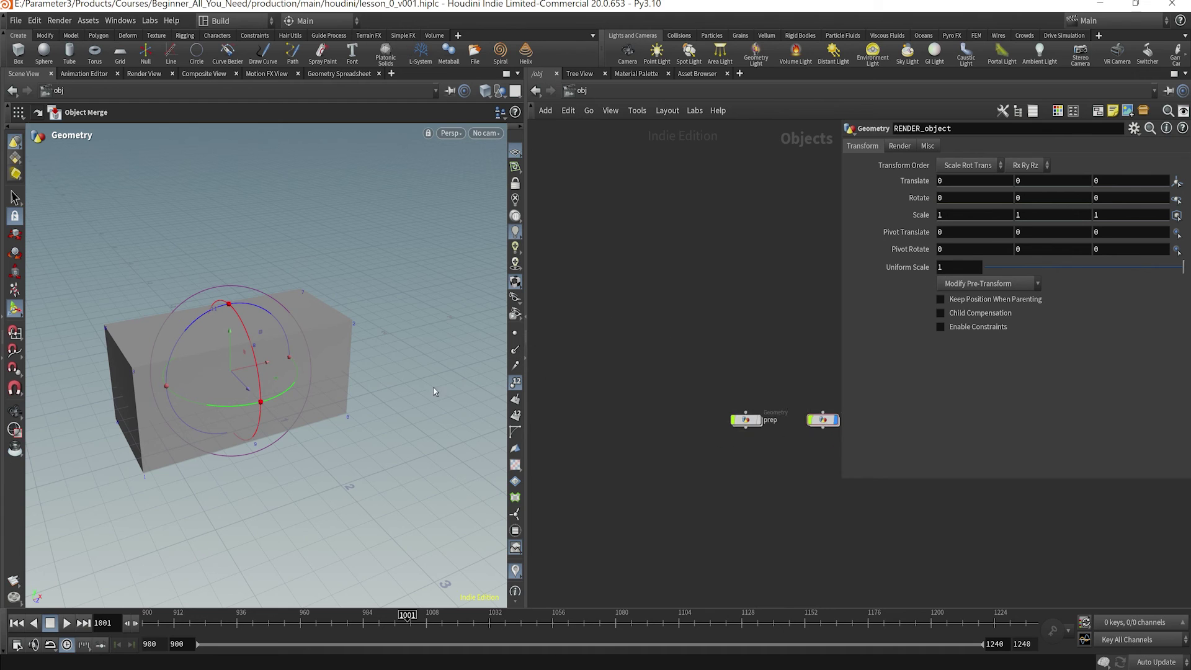
{"action": "mouse_move", "coordinate": [354, 425]}
{"action": "middle_mouse_down"}
{"action": "mouse_move", "coordinate": [327, 413]}
{"action": "mouse_move", "coordinate": [372, 418]}
{"action": "middle_mouse_up"}
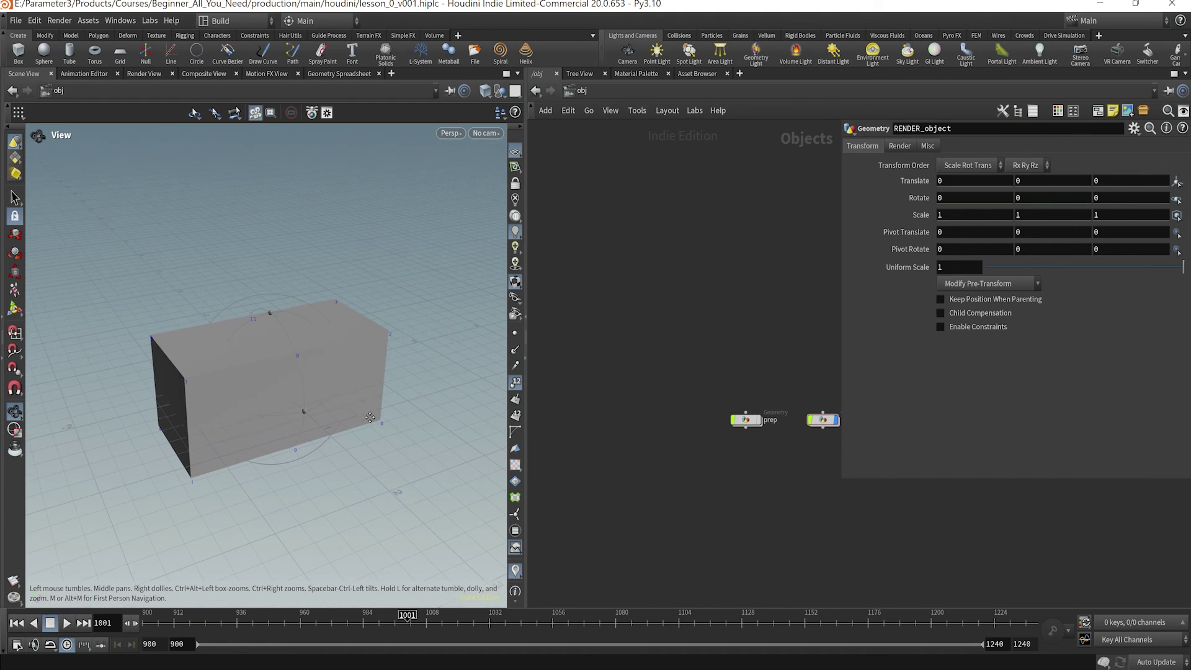
Create the cam1 camera from the current view and orbit the locked view to reposition it
{"action": "left_click", "coordinate": [628, 53], "text": "ctrl"}
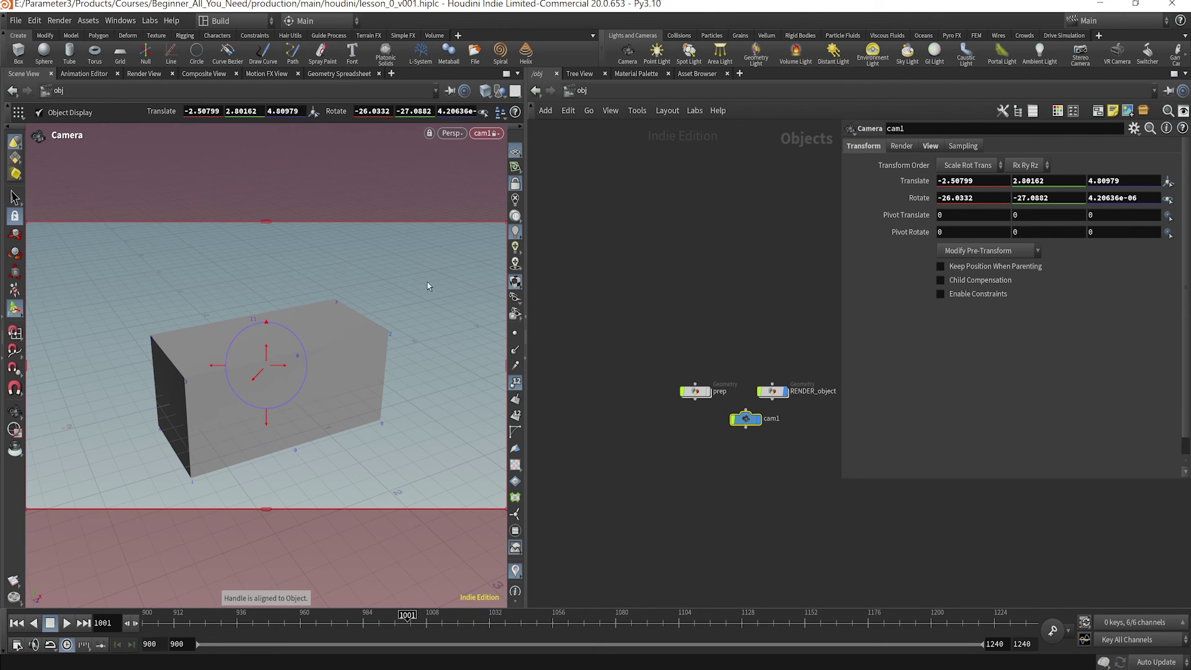
{"action": "left_click_drag", "start_coordinate": [374, 366], "coordinate": [338, 364]}
{"action": "key", "text": "Return"}
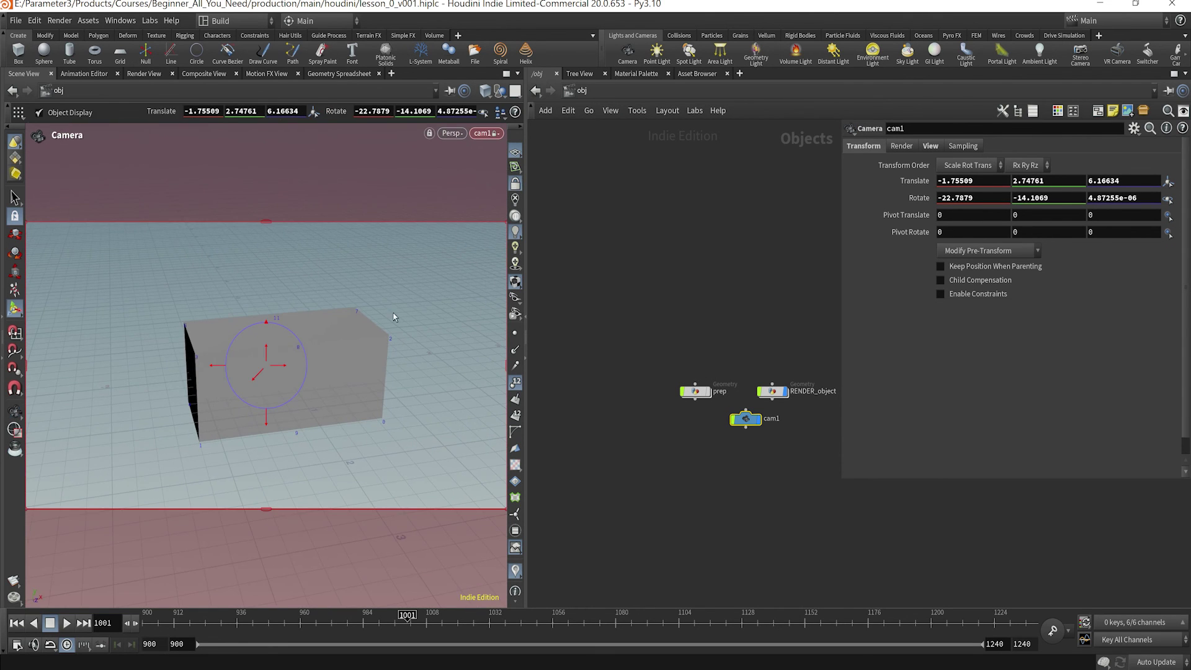
{"action": "key", "text": "Escape"}
{"action": "left_click_drag", "start_coordinate": [394, 317], "coordinate": [335, 338]}
{"action": "key", "text": "Return"}
{"action": "left_click", "coordinate": [515, 184]}
{"action": "key", "text": "Escape"}
{"action": "key", "text": "Return"}
Look through cam1, refine its framing of the box, then unlock the view from the camera
{"action": "left_click", "coordinate": [485, 133]}
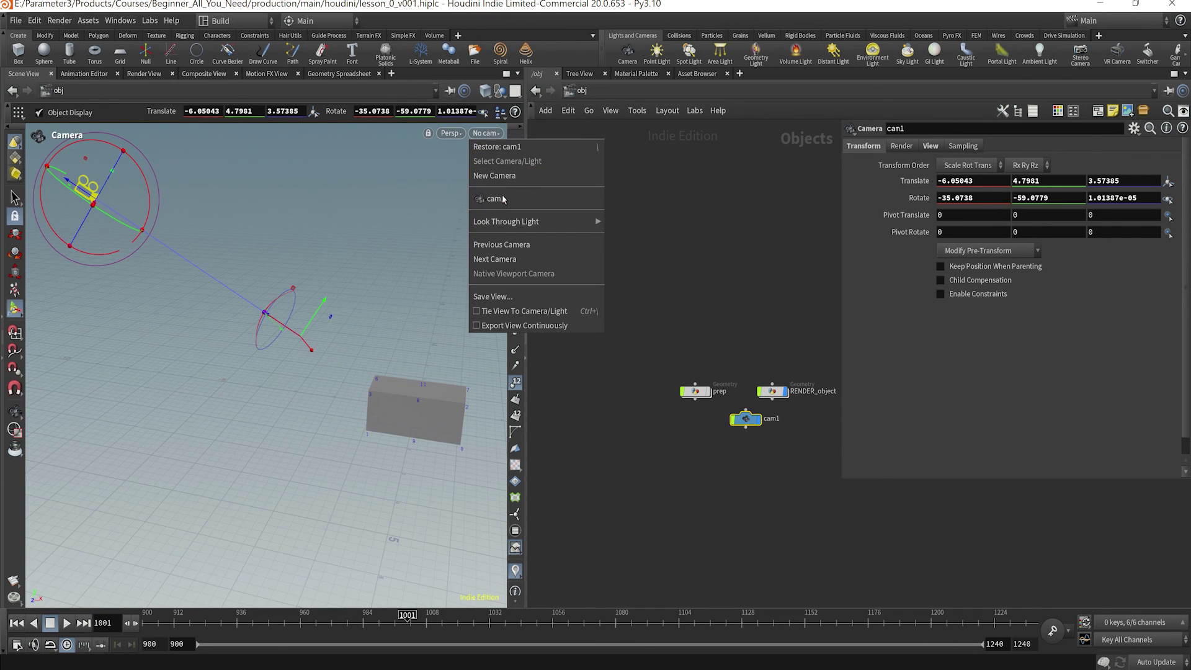
{"action": "left_click", "coordinate": [496, 199]}
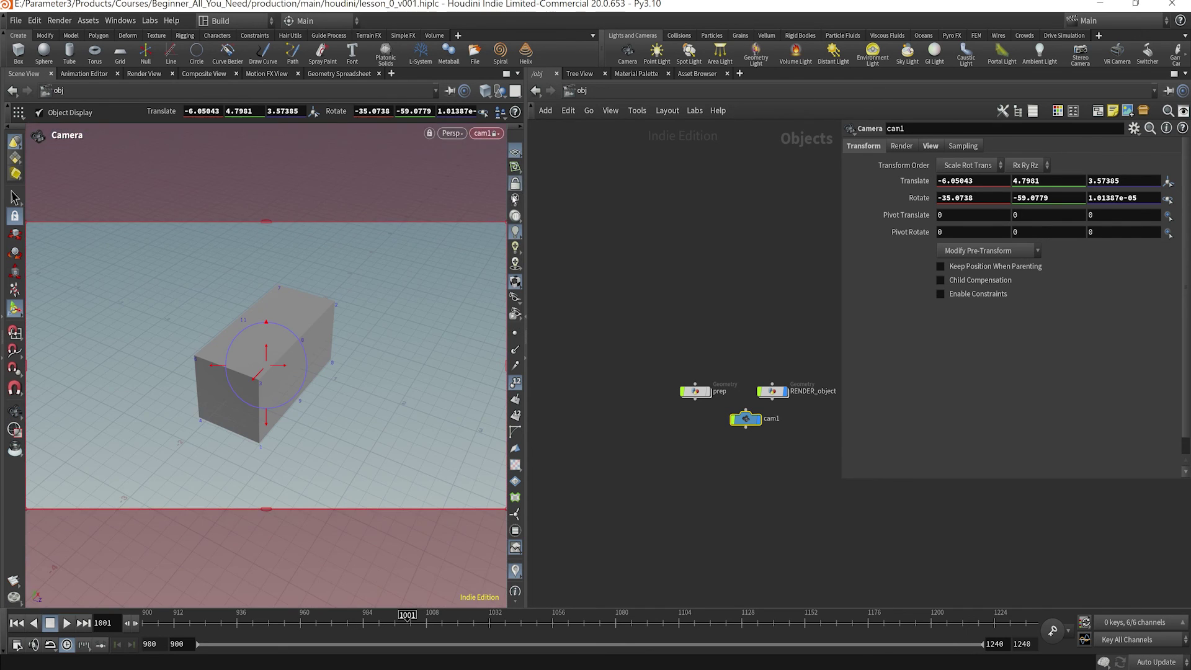
{"action": "key", "text": "Escape"}
{"action": "left_click_drag", "start_coordinate": [293, 350], "coordinate": [373, 323]}
{"action": "key", "text": "Return"}
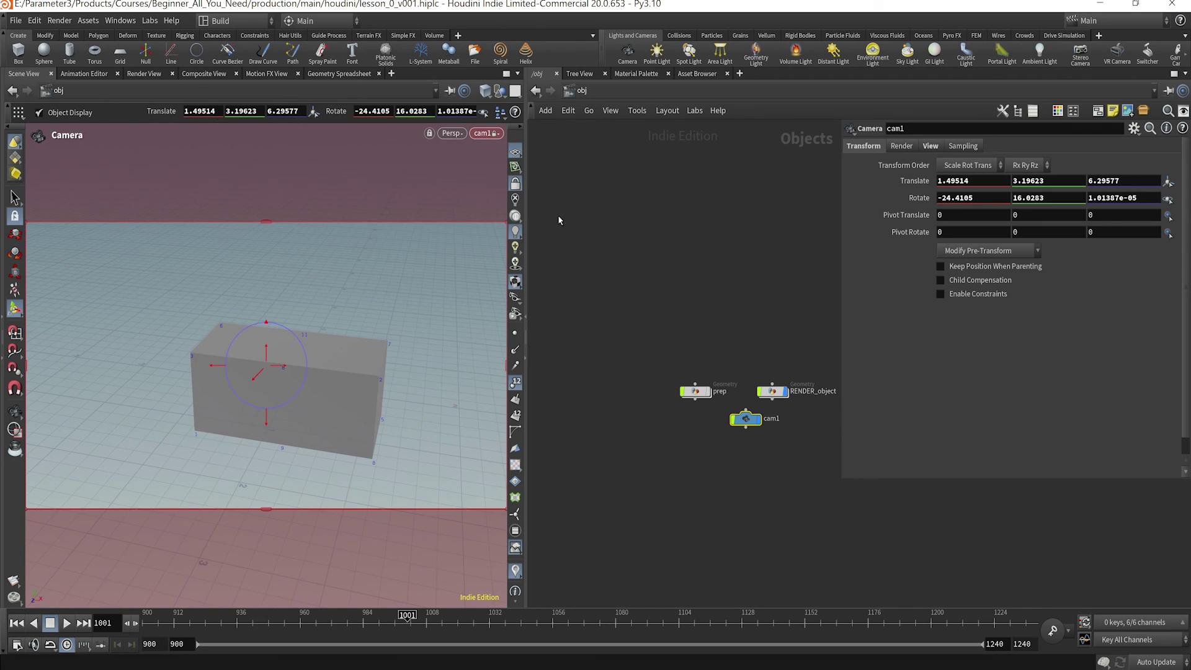
{"action": "left_click", "coordinate": [519, 184]}
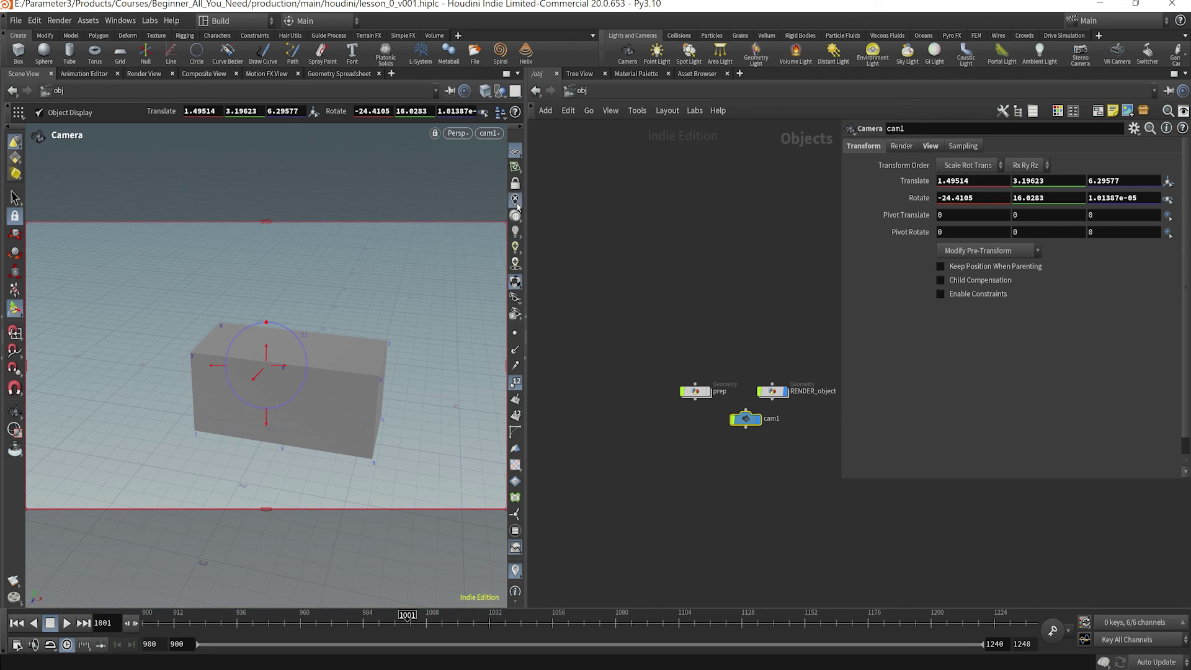
{"action": "left_click", "coordinate": [515, 201]}
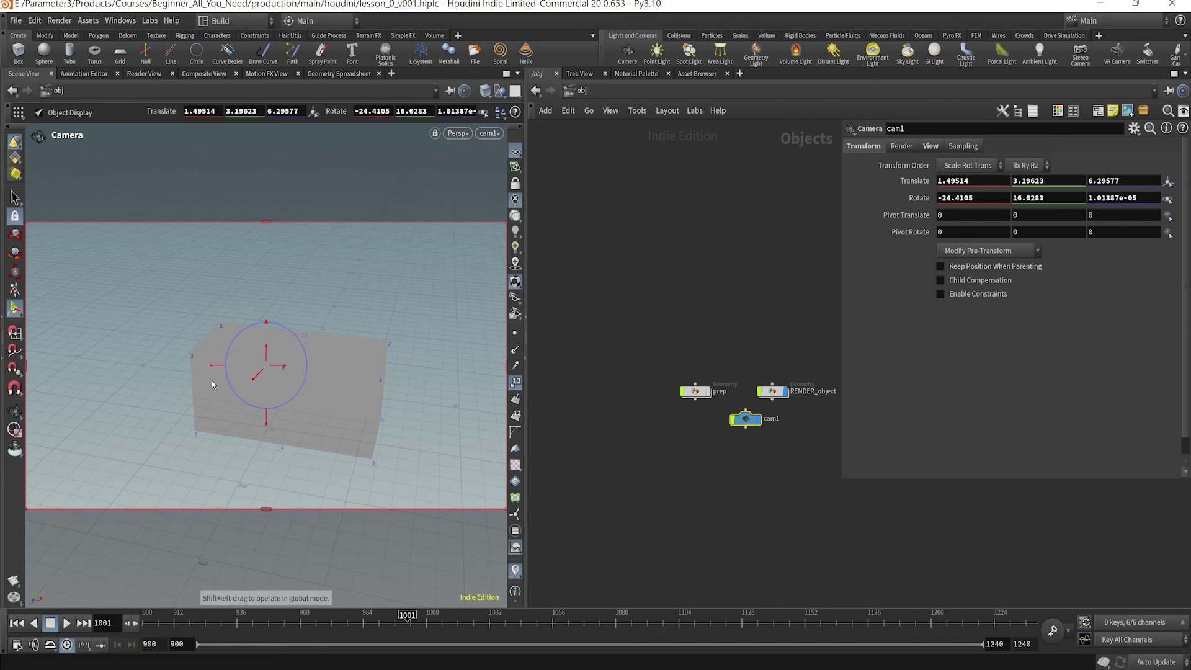
{"action": "left_click", "coordinate": [515, 199]}
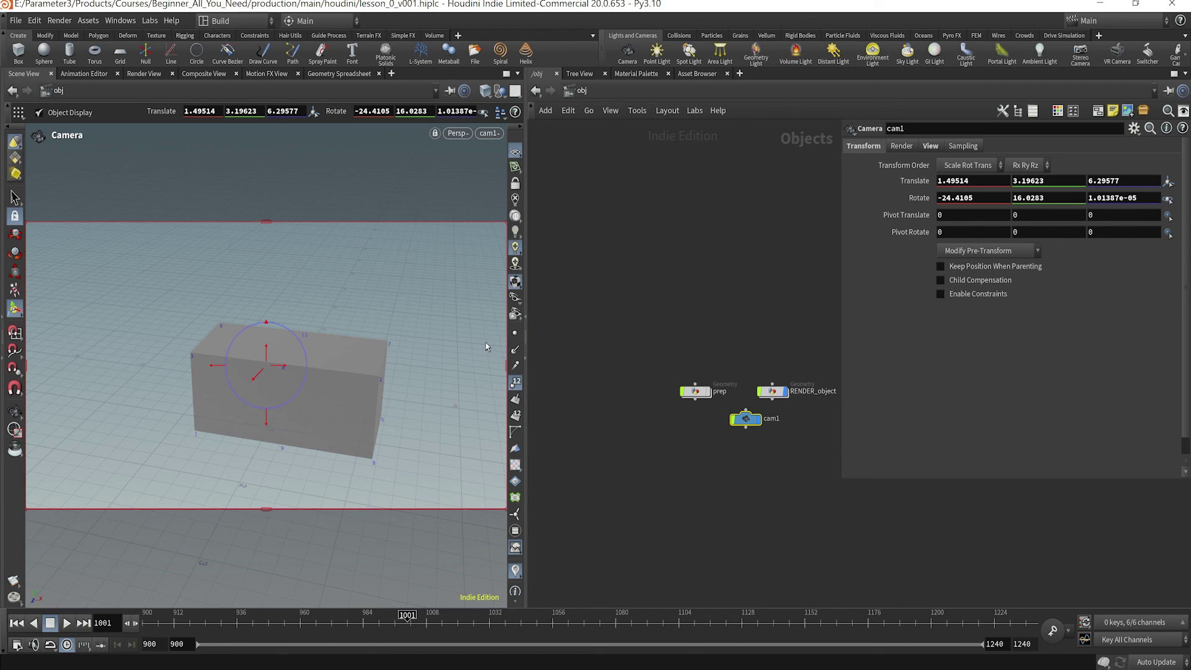
Display the box's points and point normals in the viewport
{"action": "left_click", "coordinate": [515, 333]}
{"action": "key", "text": "Escape"}
{"action": "left_click_drag", "start_coordinate": [426, 388], "coordinate": [400, 399]}
{"action": "key", "text": "Escape"}
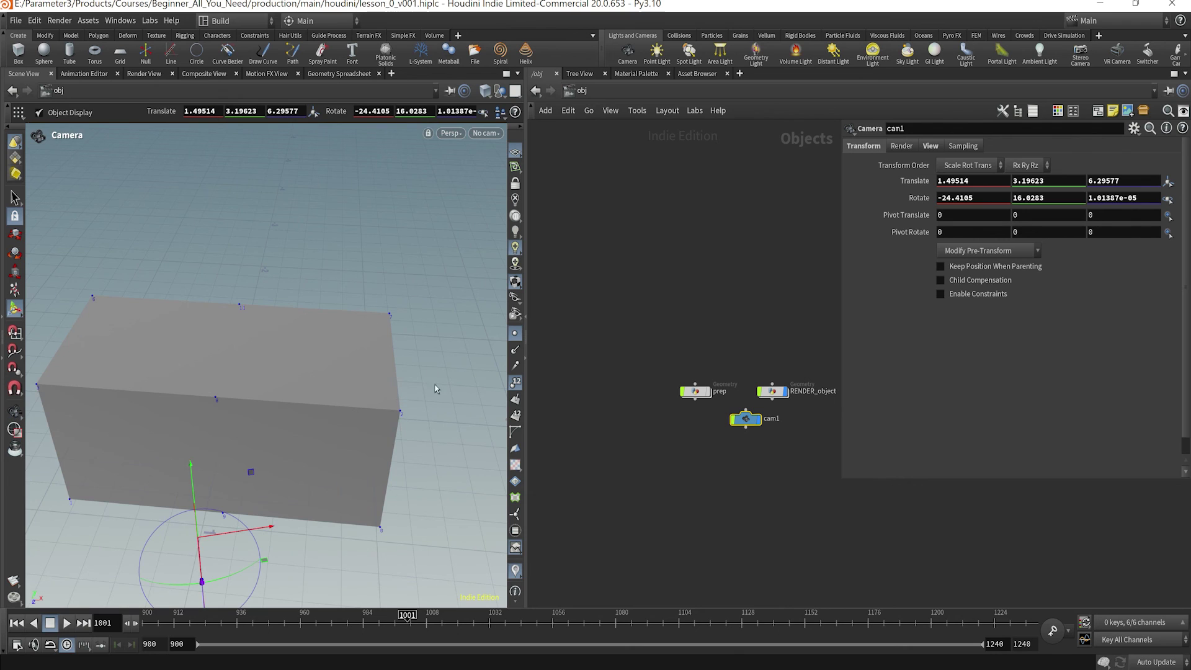
{"action": "left_click", "coordinate": [517, 356]}
{"action": "left_click_drag", "start_coordinate": [420, 415], "coordinate": [496, 372], "text": "alt"}
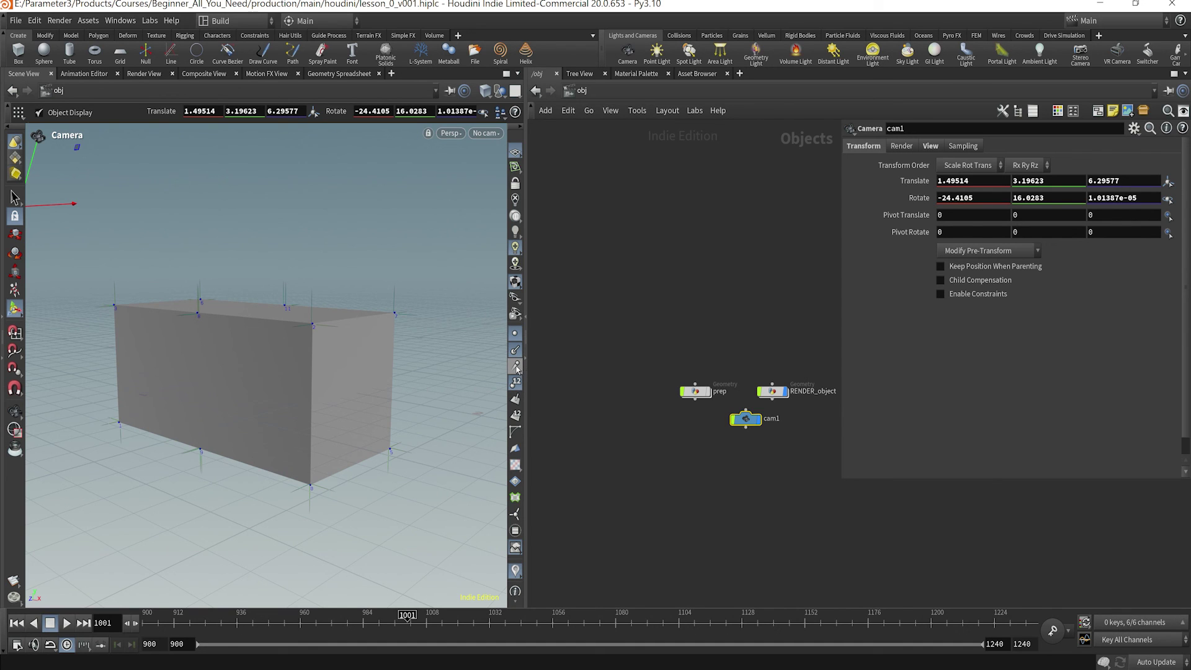
{"action": "left_click", "coordinate": [516, 367]}
{"action": "scroll", "coordinate": [286, 286], "scroll_direction": "down", "scroll_amount": 3}
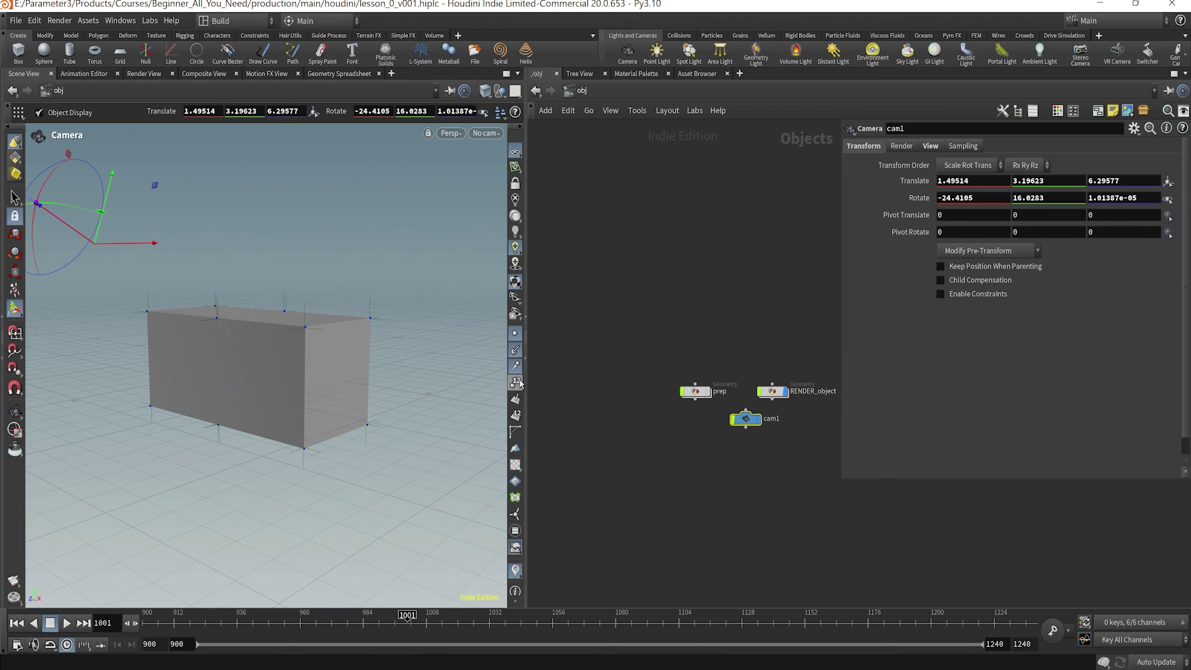
Show primitive numbers on the box faces and toggle wire-over-shaded display
{"action": "left_click", "coordinate": [518, 416]}
{"action": "left_click_drag", "start_coordinate": [241, 352], "coordinate": [308, 345], "text": "alt"}
{"action": "key", "text": "Escape"}
{"action": "key", "text": "Return"}
{"action": "key", "text": "Escape"}
{"action": "key", "text": "Return"}
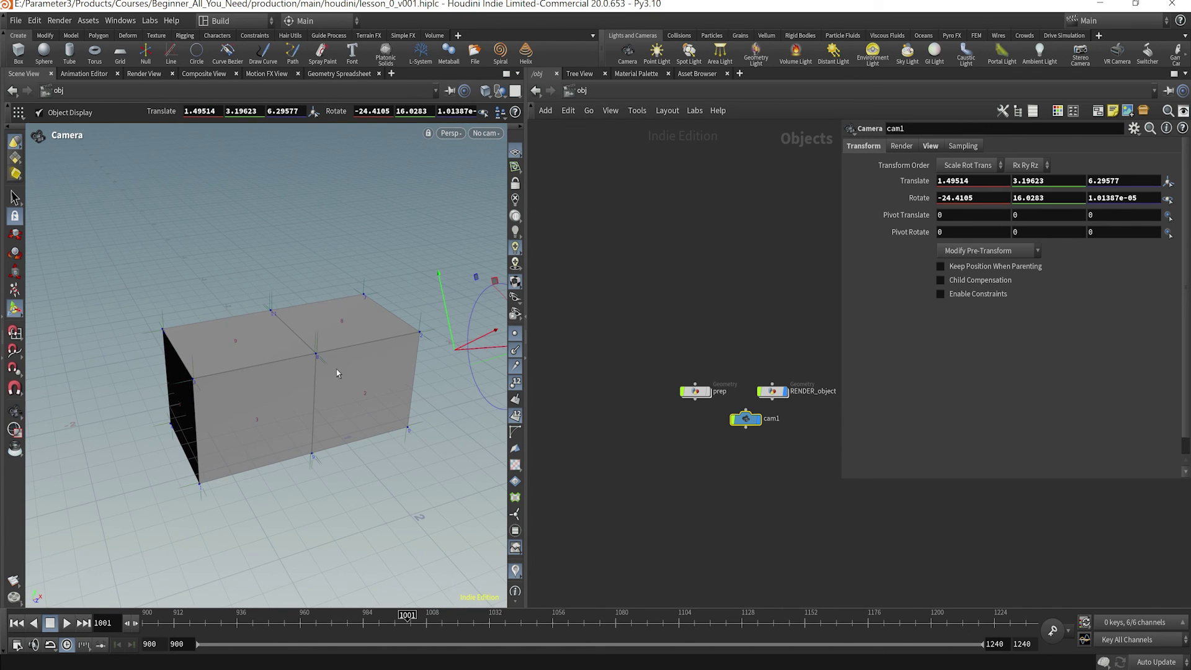
{"action": "key", "text": "shift+w"}
{"action": "key", "text": "shift+w"}
{"action": "key", "text": "shift+w"}
{"action": "key", "text": "shift+w"}
{"action": "key", "text": "Escape"}
{"action": "left_click_drag", "start_coordinate": [335, 419], "coordinate": [368, 385]}
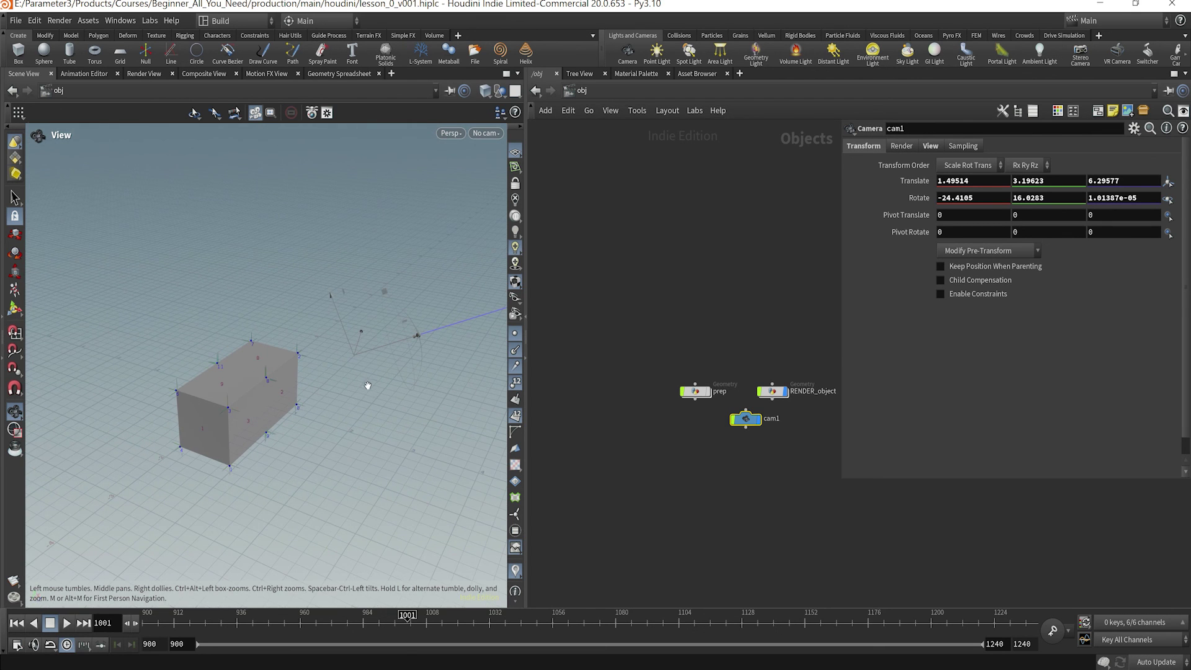
{"action": "key", "text": "Return"}
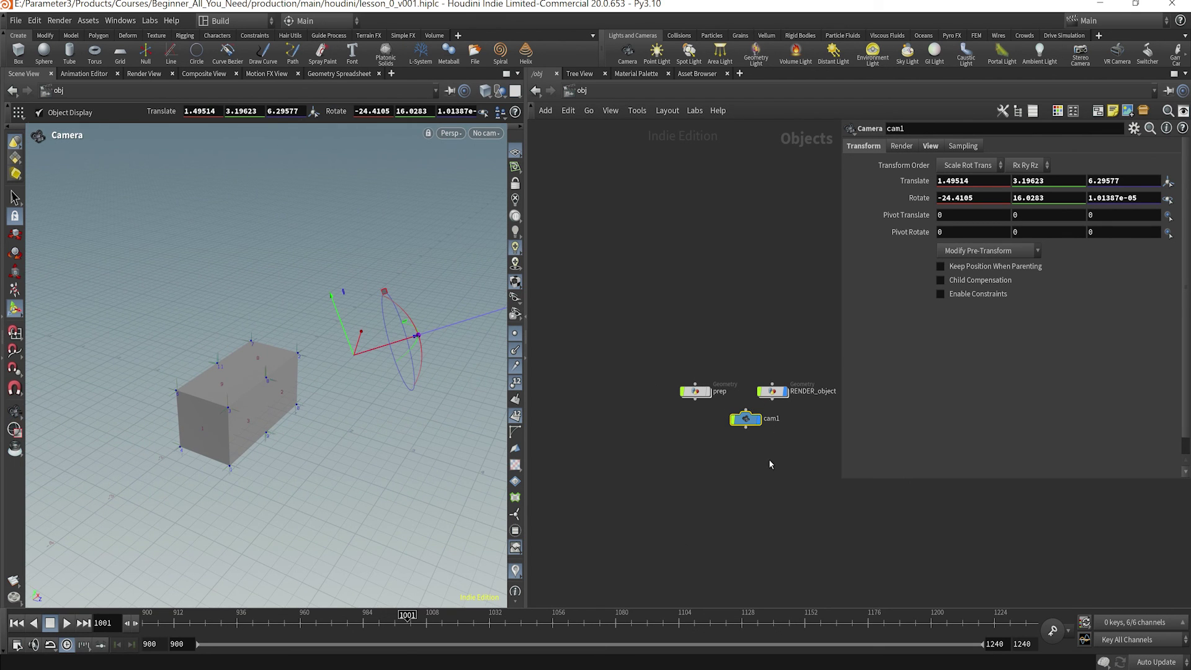
{"action": "scroll", "coordinate": [739, 477], "scroll_direction": "up", "scroll_amount": 3}
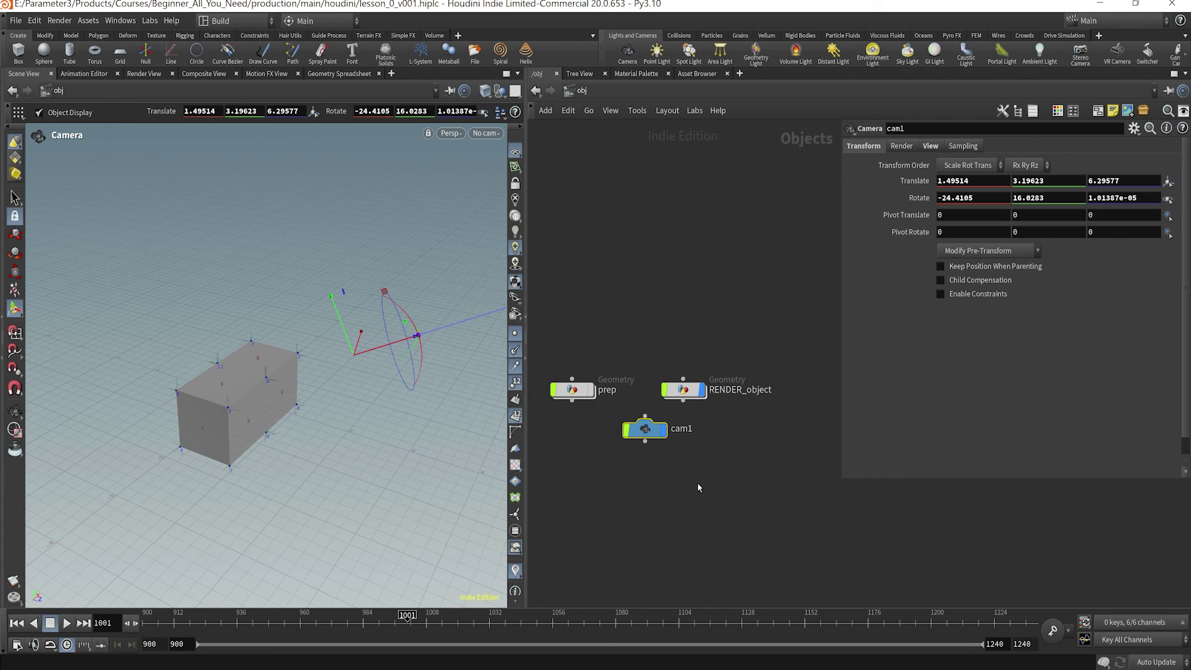
Step inside RENDER_object, shrink the parameters pane, and return to /obj showing prep, RENDER_object and cam1
{"action": "left_click", "coordinate": [688, 390]}
{"action": "double_click", "coordinate": [686, 391]}
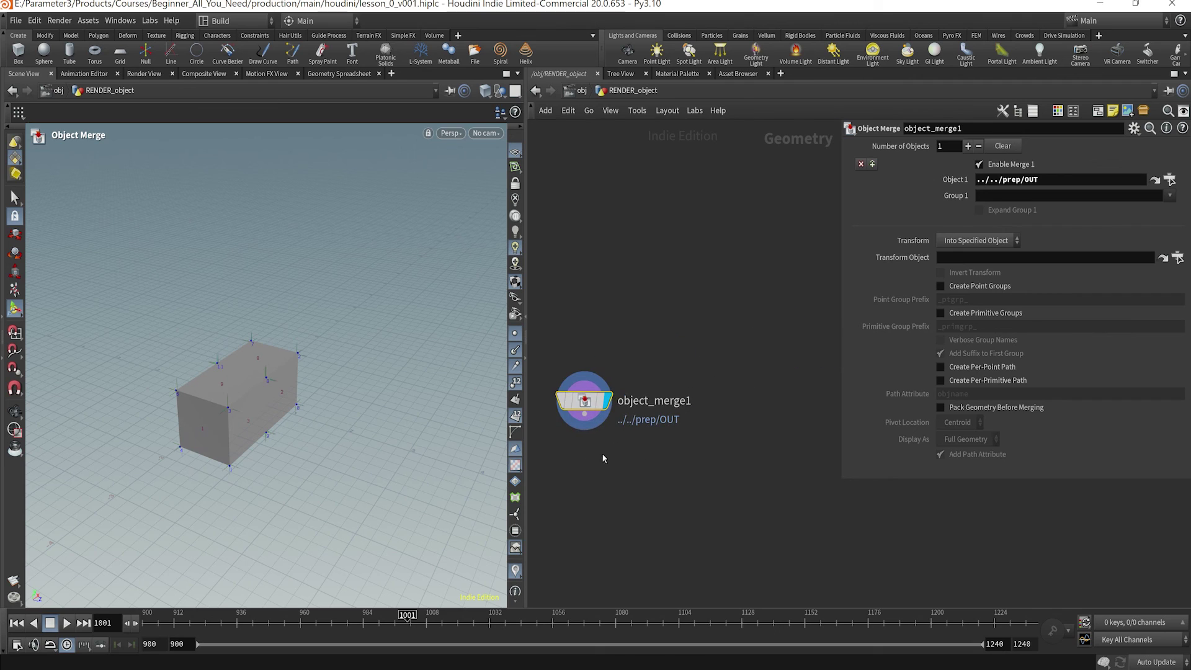
{"action": "left_click_drag", "start_coordinate": [840, 484], "coordinate": [873, 441]}
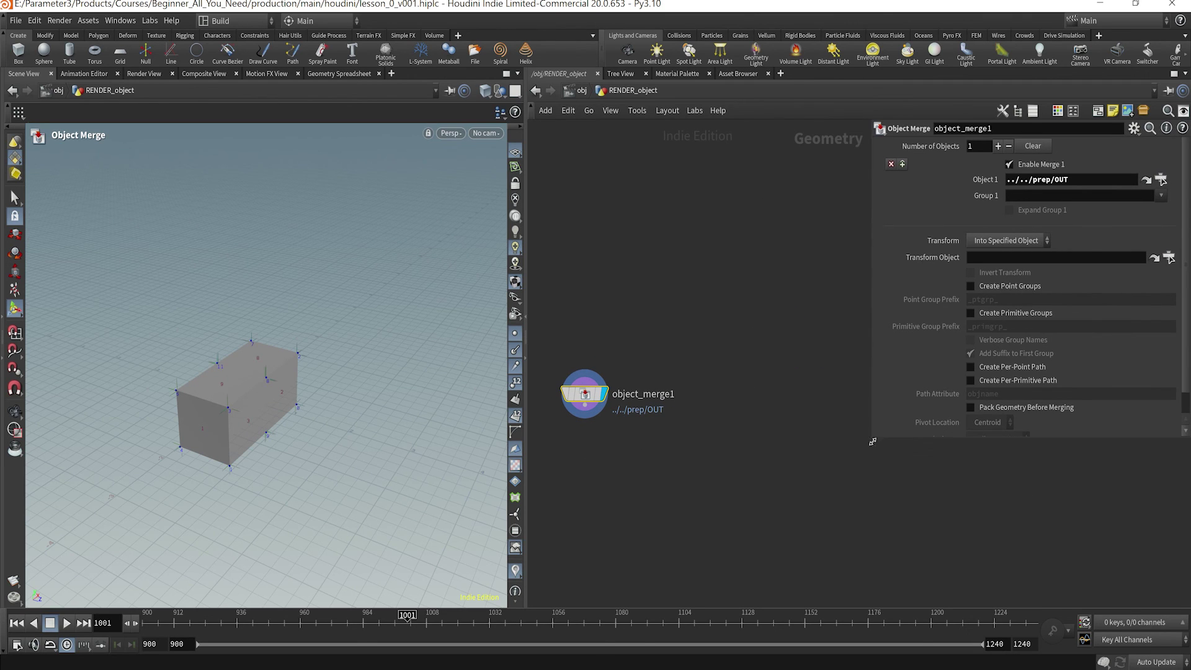
{"action": "left_click", "coordinate": [586, 93]}
{"action": "left_click", "coordinate": [639, 94]}
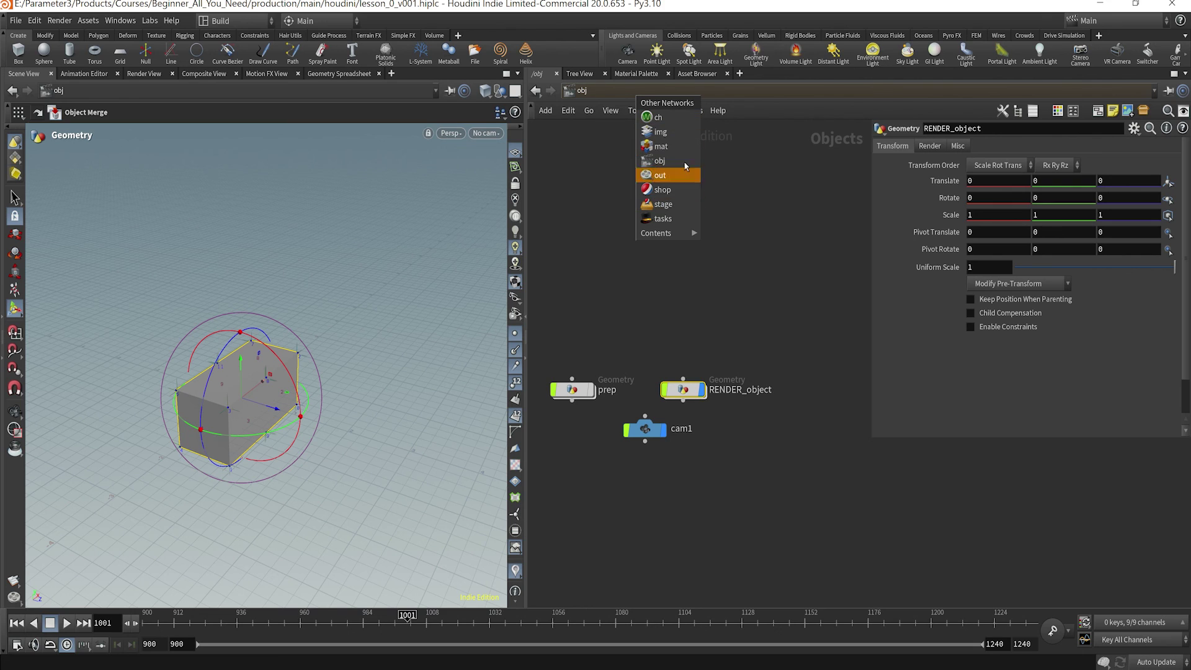
{"action": "left_click", "coordinate": [694, 260]}
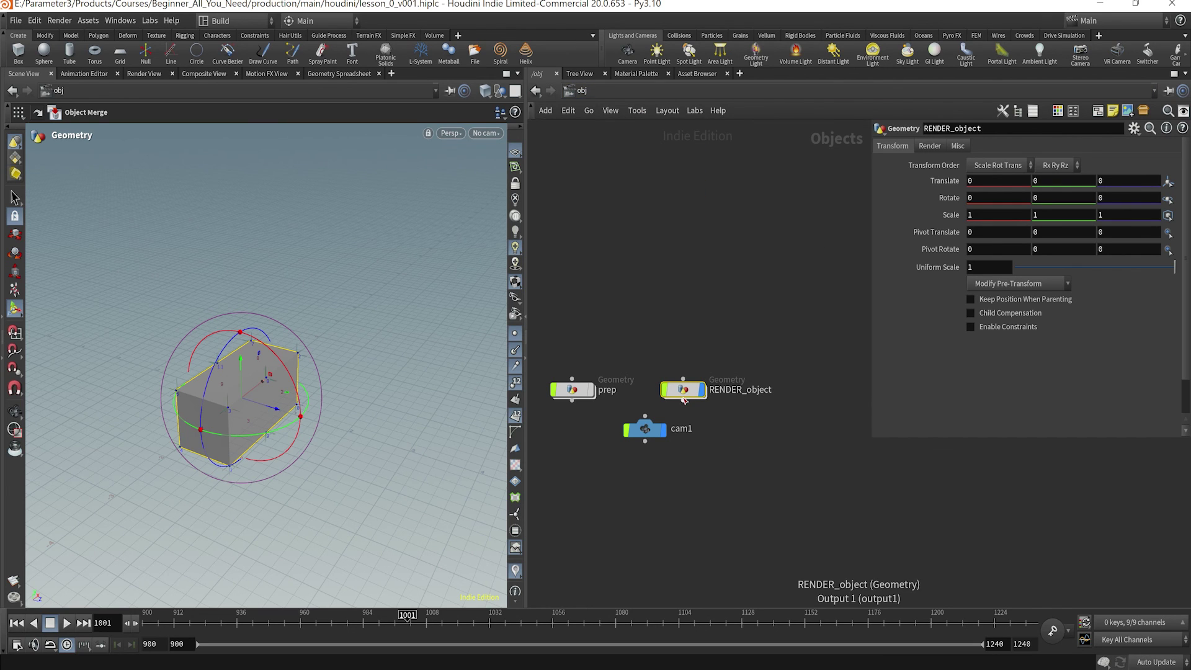
{"action": "double_click", "coordinate": [683, 391]}
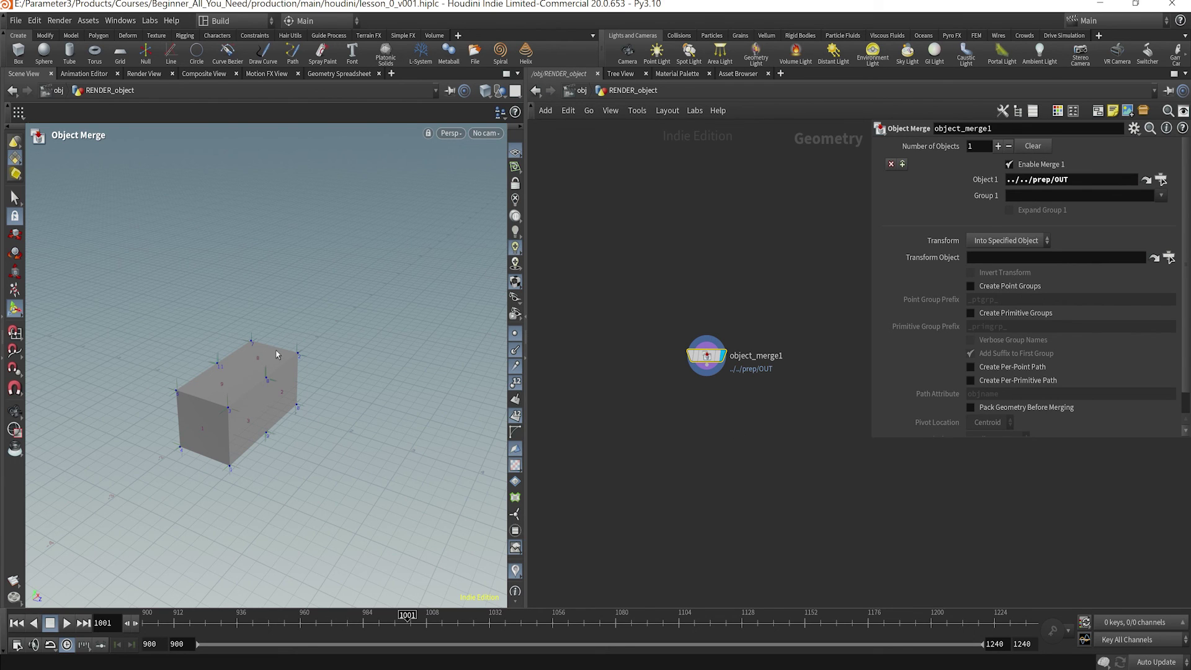
{"action": "key", "text": "Escape"}
{"action": "mouse_move", "coordinate": [329, 405]}
{"action": "left_mouse_down"}
{"action": "mouse_move", "coordinate": [311, 343]}
{"action": "mouse_move", "coordinate": [295, 396]}
{"action": "mouse_move", "coordinate": [324, 394]}
{"action": "left_mouse_up"}
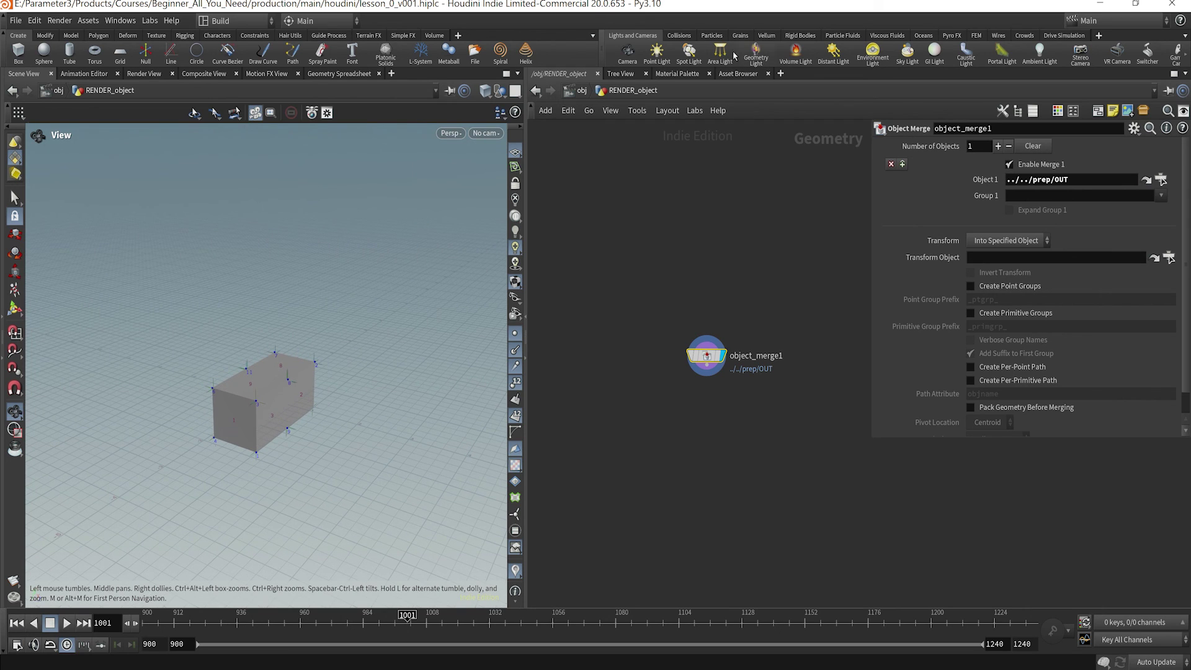
{"action": "left_click", "coordinate": [581, 90]}
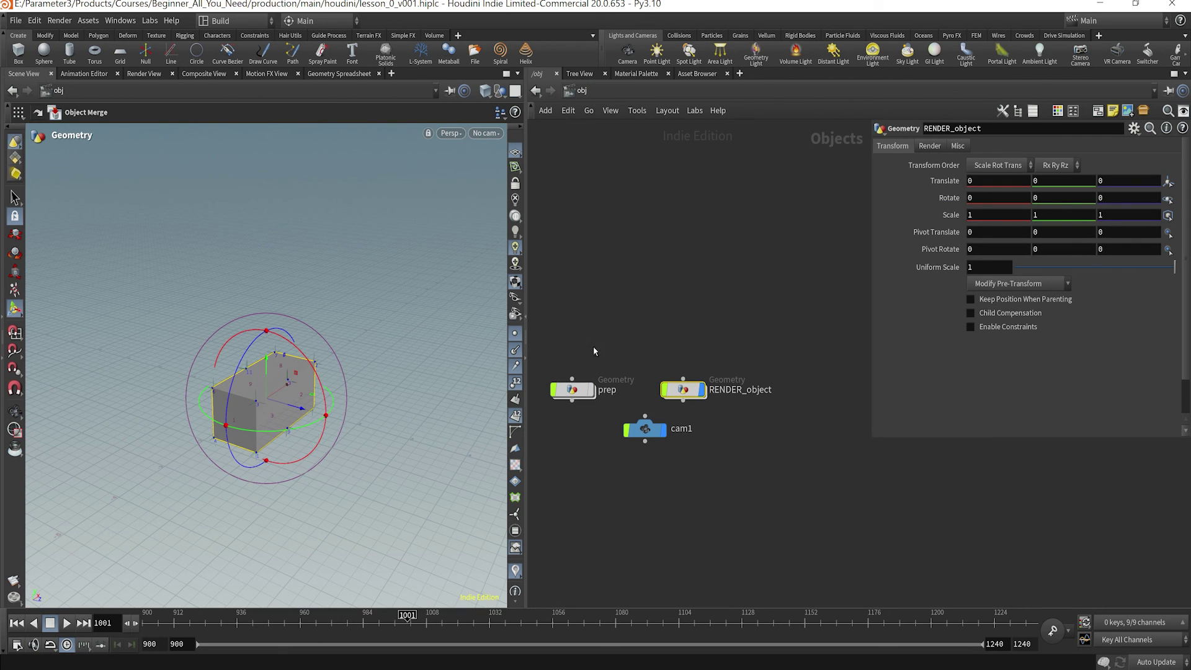